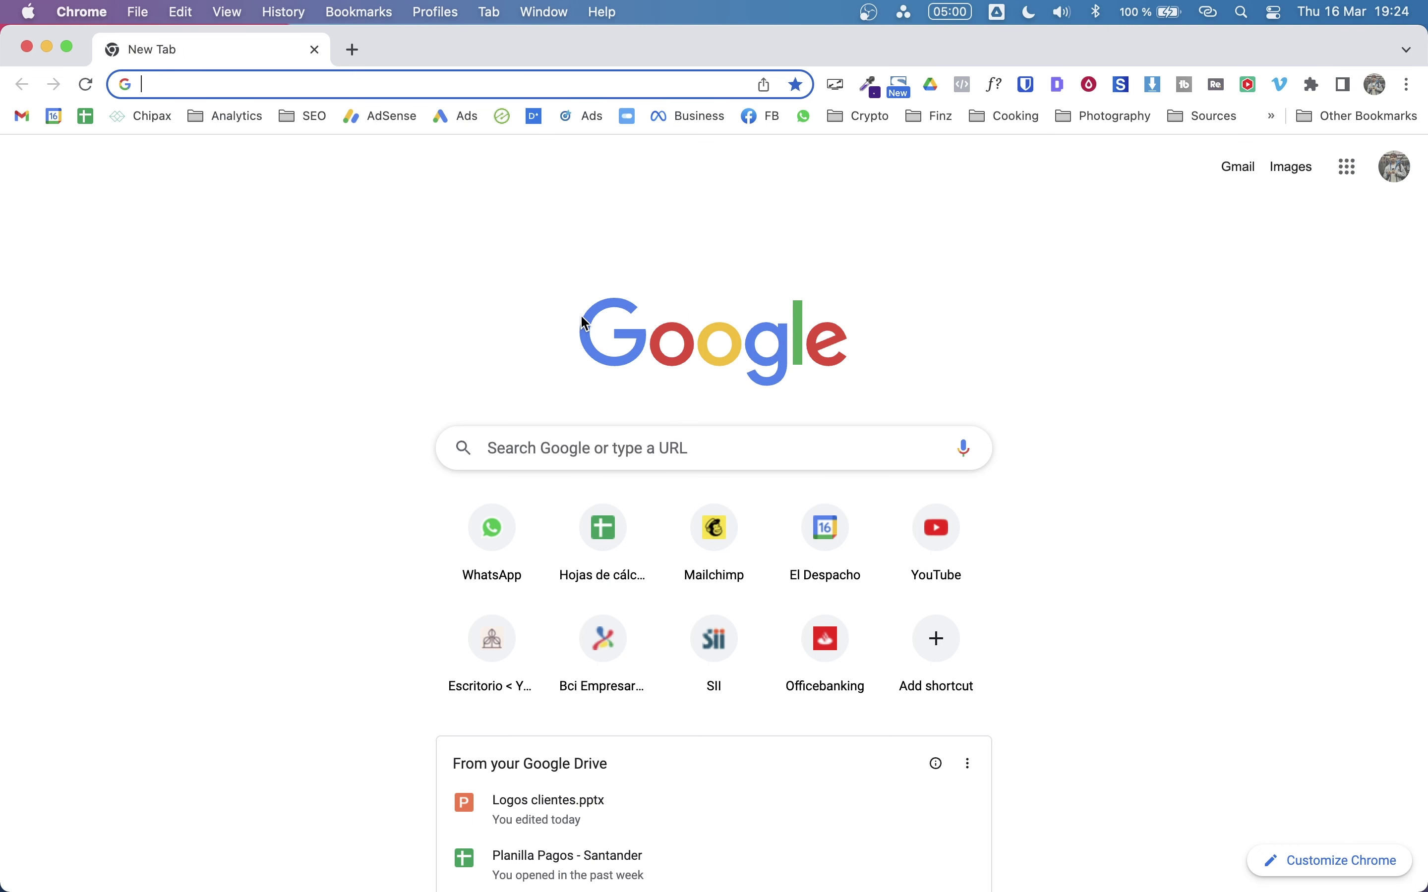
- Go to midjourney.com and sign in by authorizing the Discord account
{"action": "type", "text": "midjourney.com"}
{"action": "key", "text": "Return"}
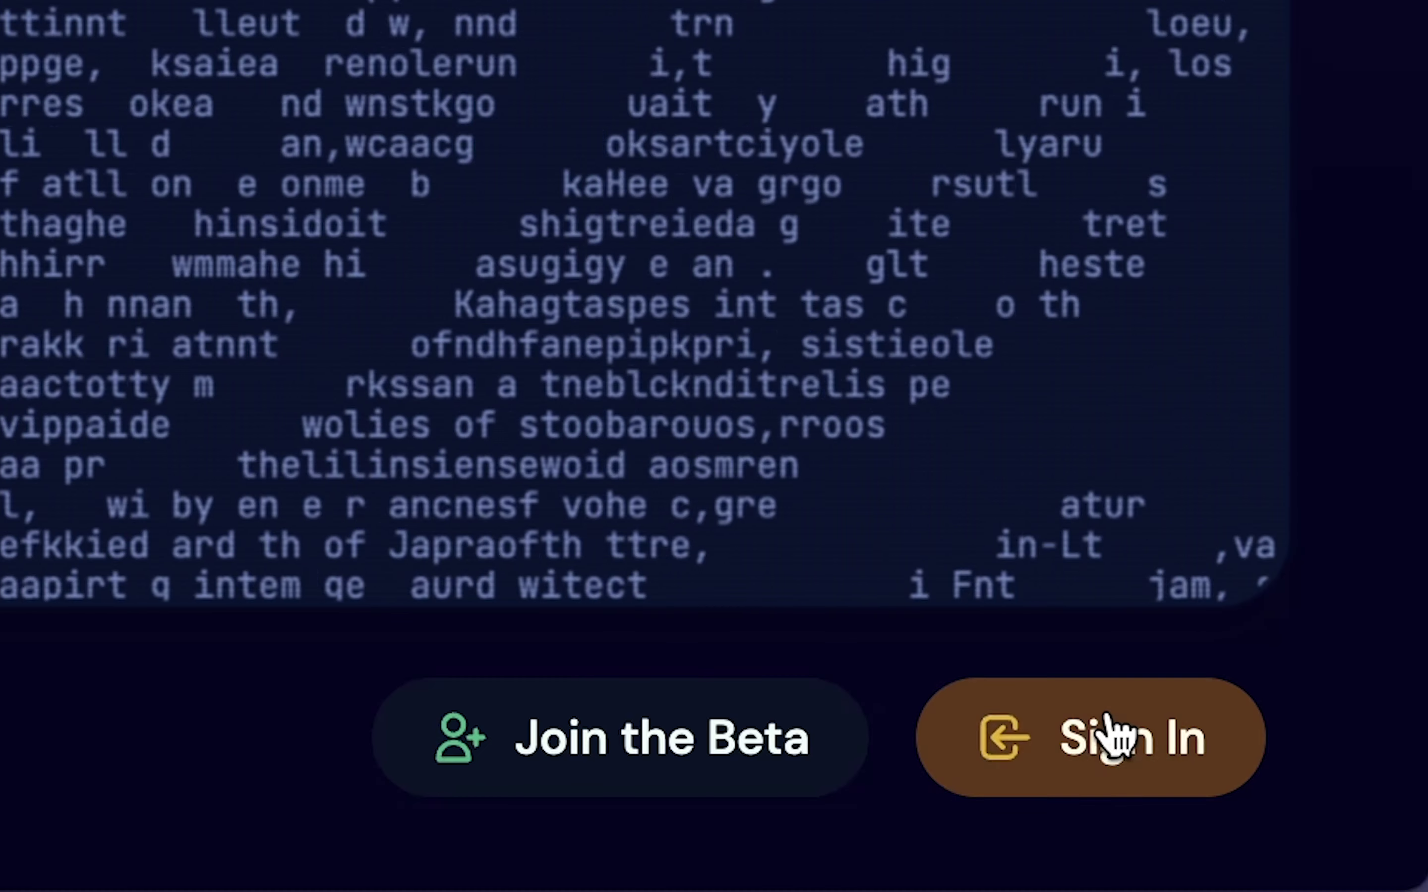
{"action": "left_click", "coordinate": [1102, 743]}
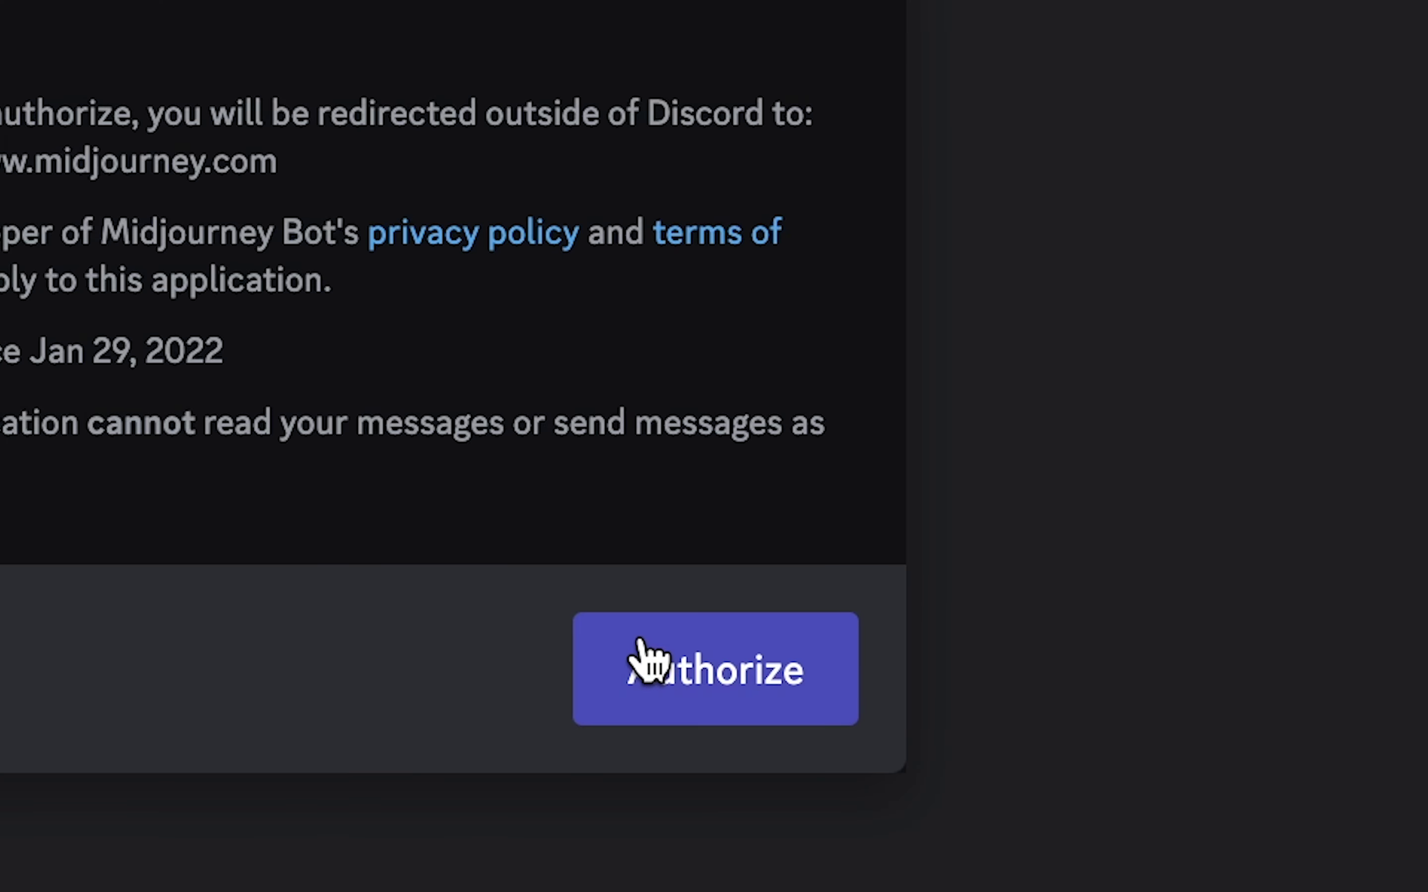
{"action": "left_click", "coordinate": [641, 646]}
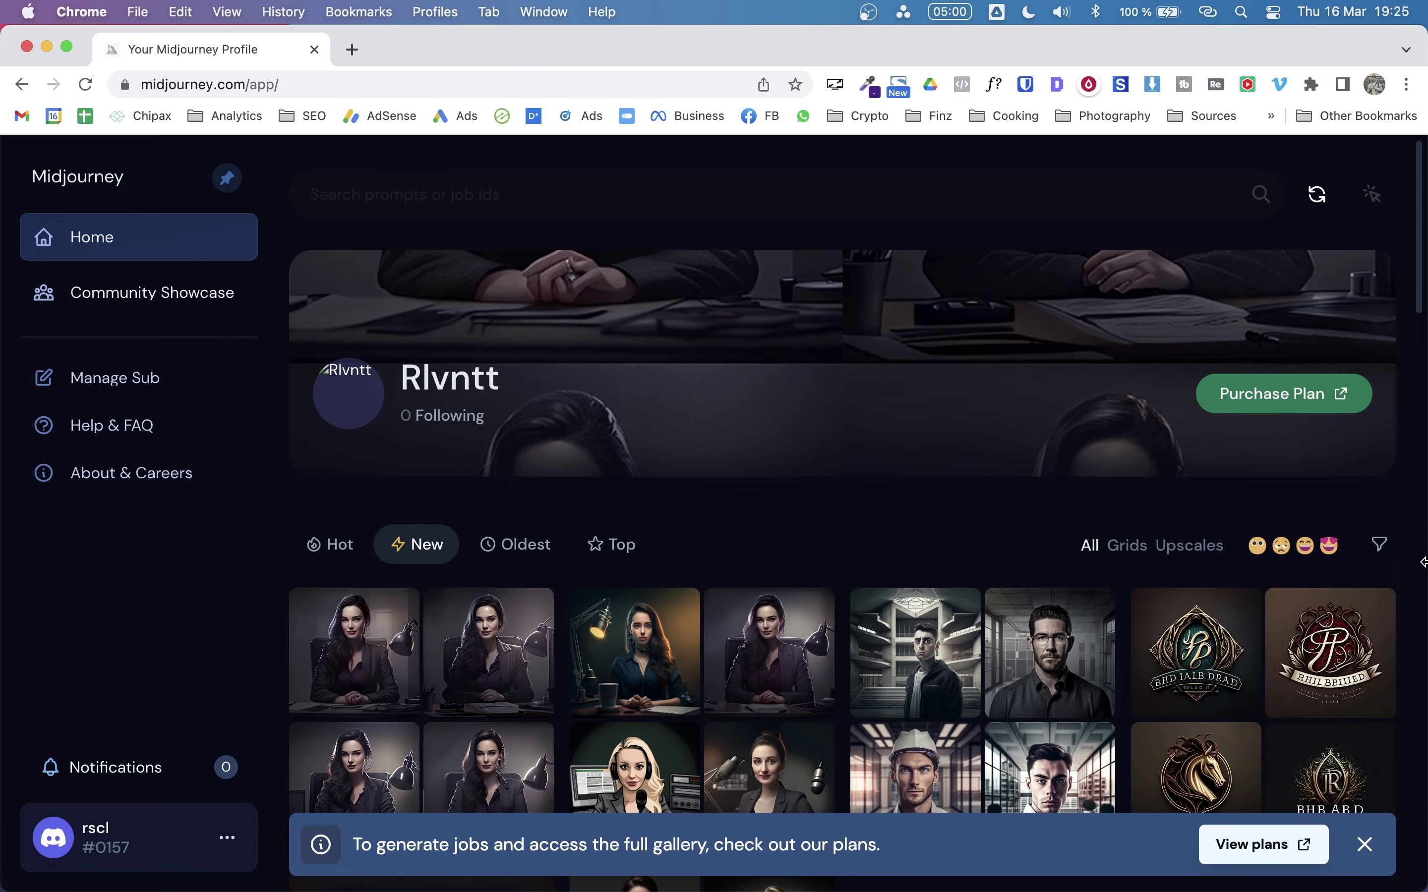
- Dismiss the plans notice and browse the profile's image gallery
{"action": "scroll", "coordinate": [671, 575], "scroll_direction": "down", "scroll_amount": 15}
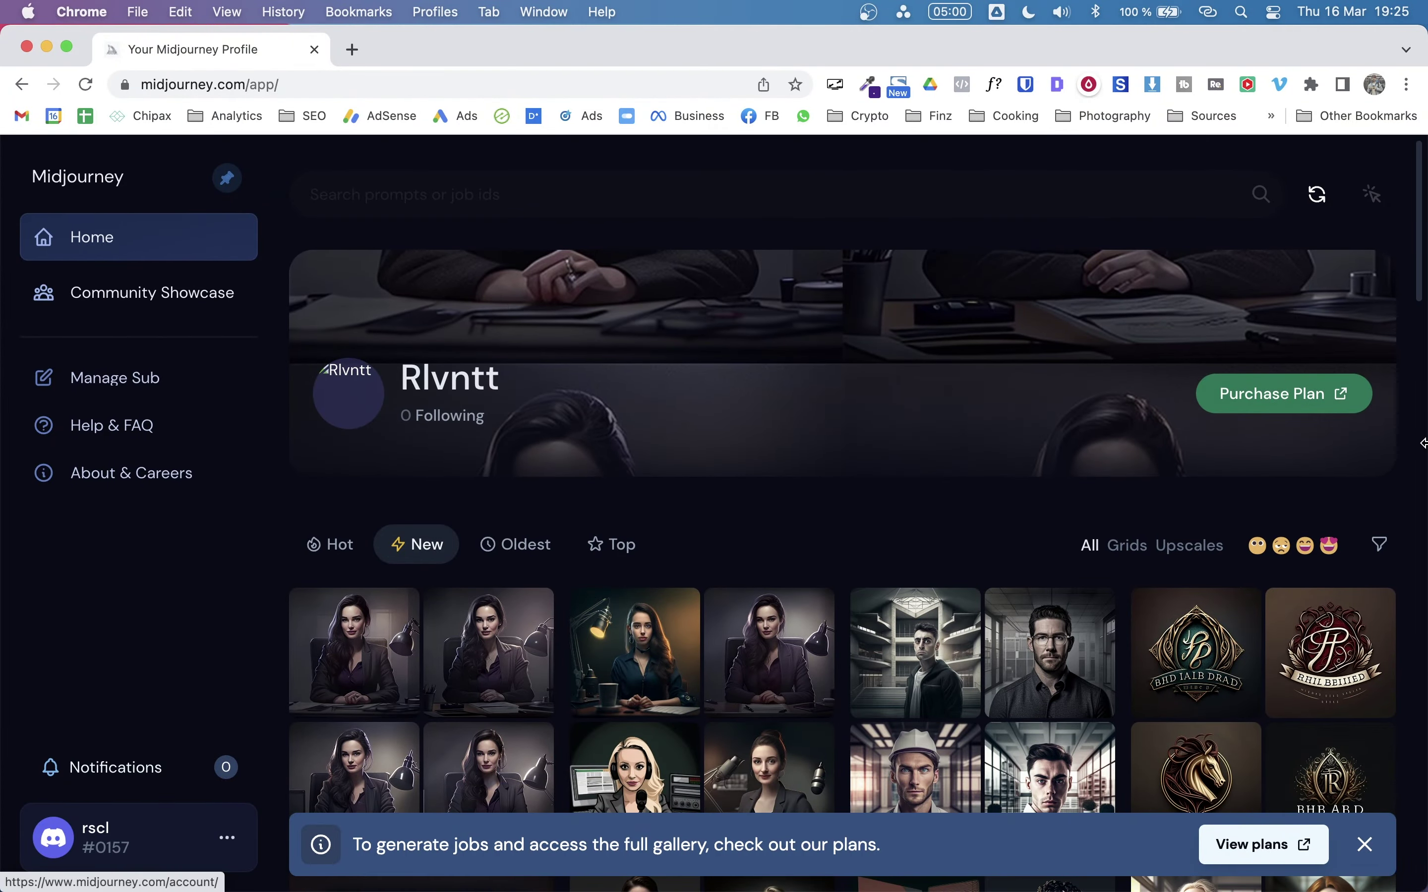
{"action": "left_click", "coordinate": [1366, 844]}
{"action": "scroll", "coordinate": [863, 525], "scroll_direction": "down", "scroll_amount": 10}
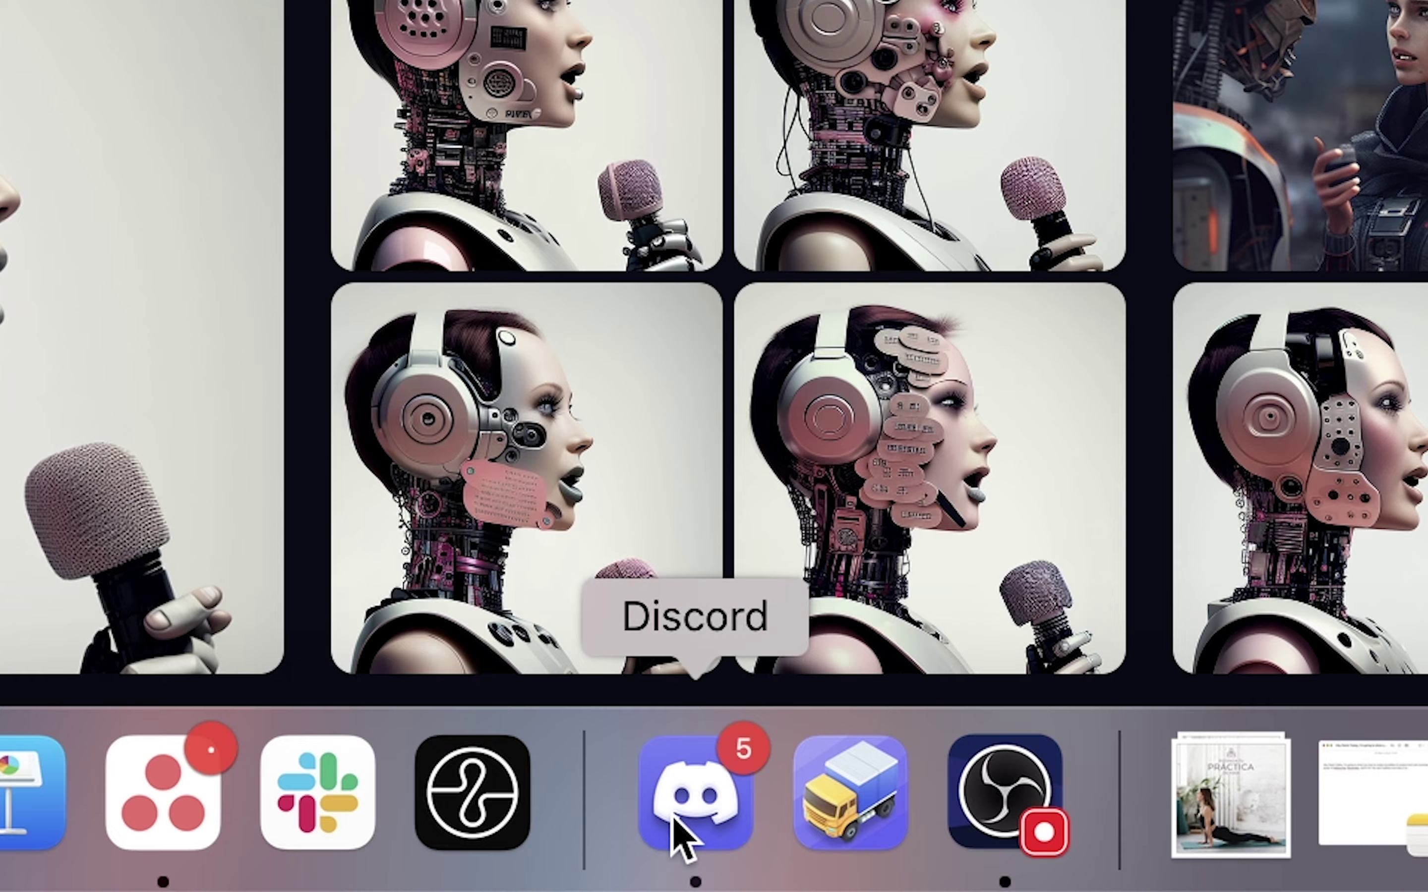
- Open the Midjourney server's newbies-157 channel in Discord and scroll through its recent image posts
{"action": "left_click", "coordinate": [961, 852]}
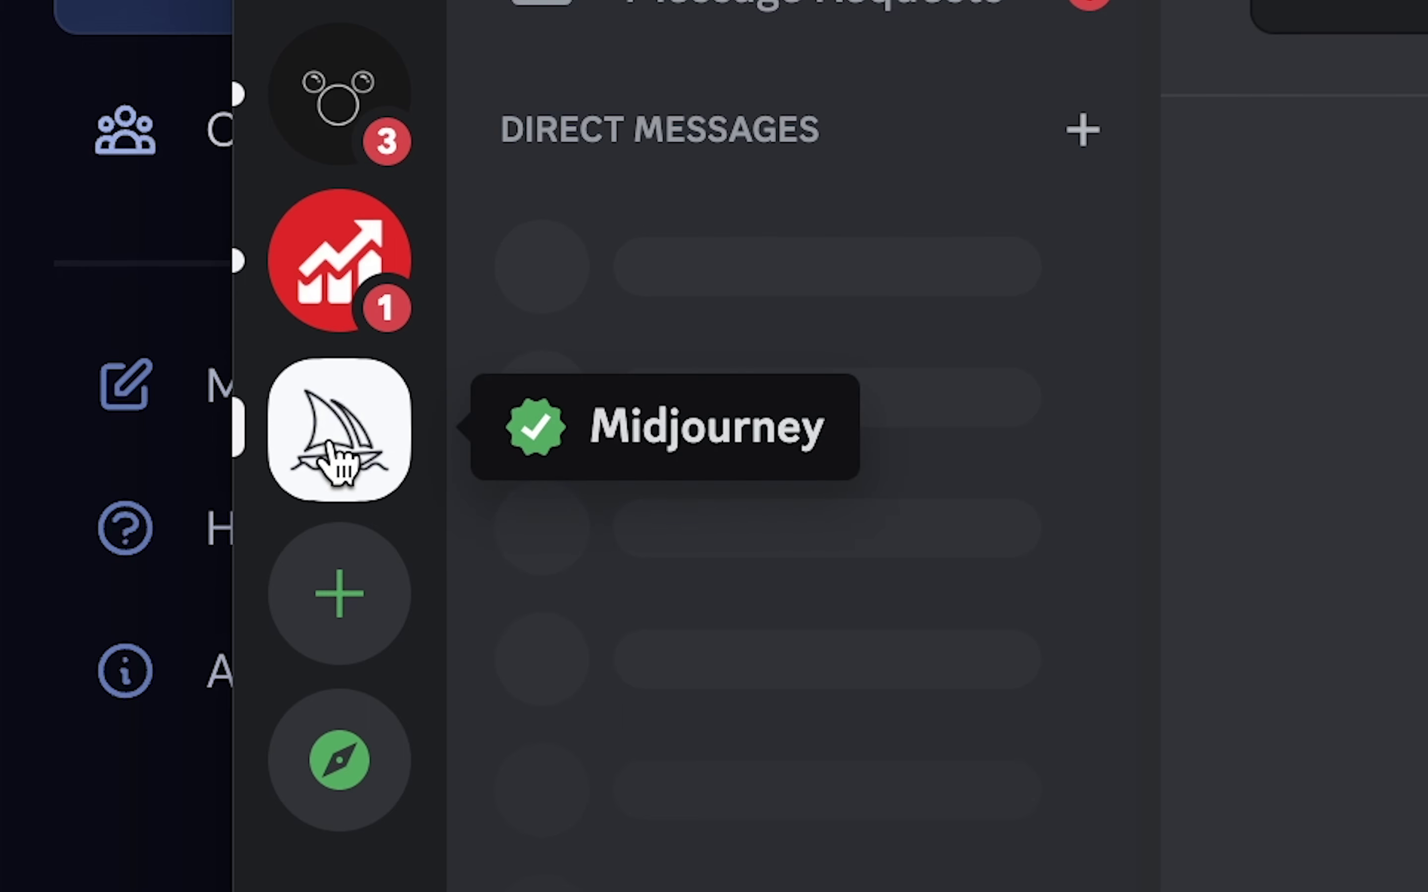
{"action": "left_click", "coordinate": [330, 452]}
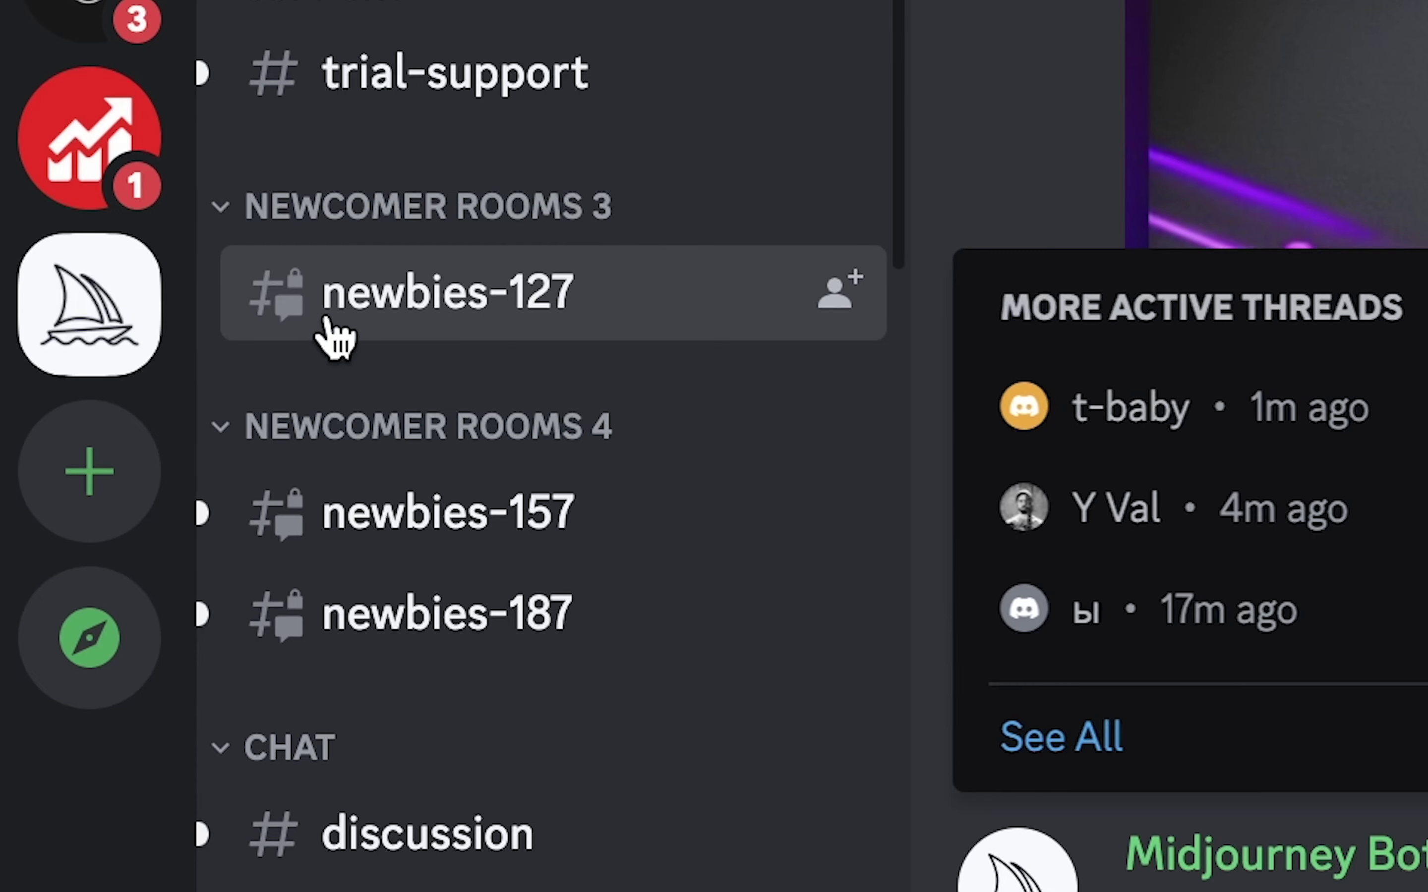
{"action": "mouse_move", "coordinate": [438, 338]}
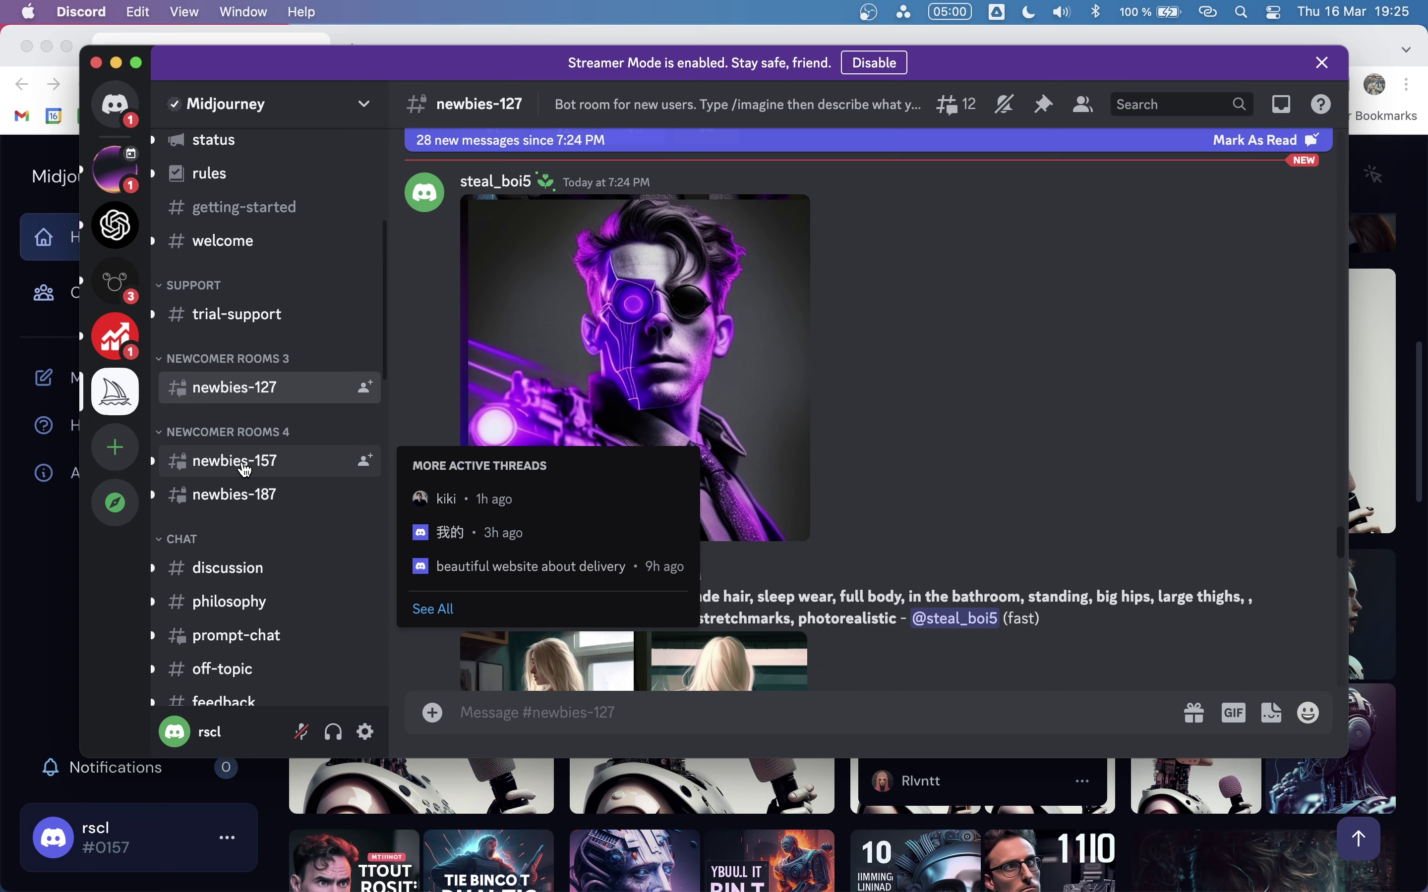
{"action": "left_click", "coordinate": [242, 464]}
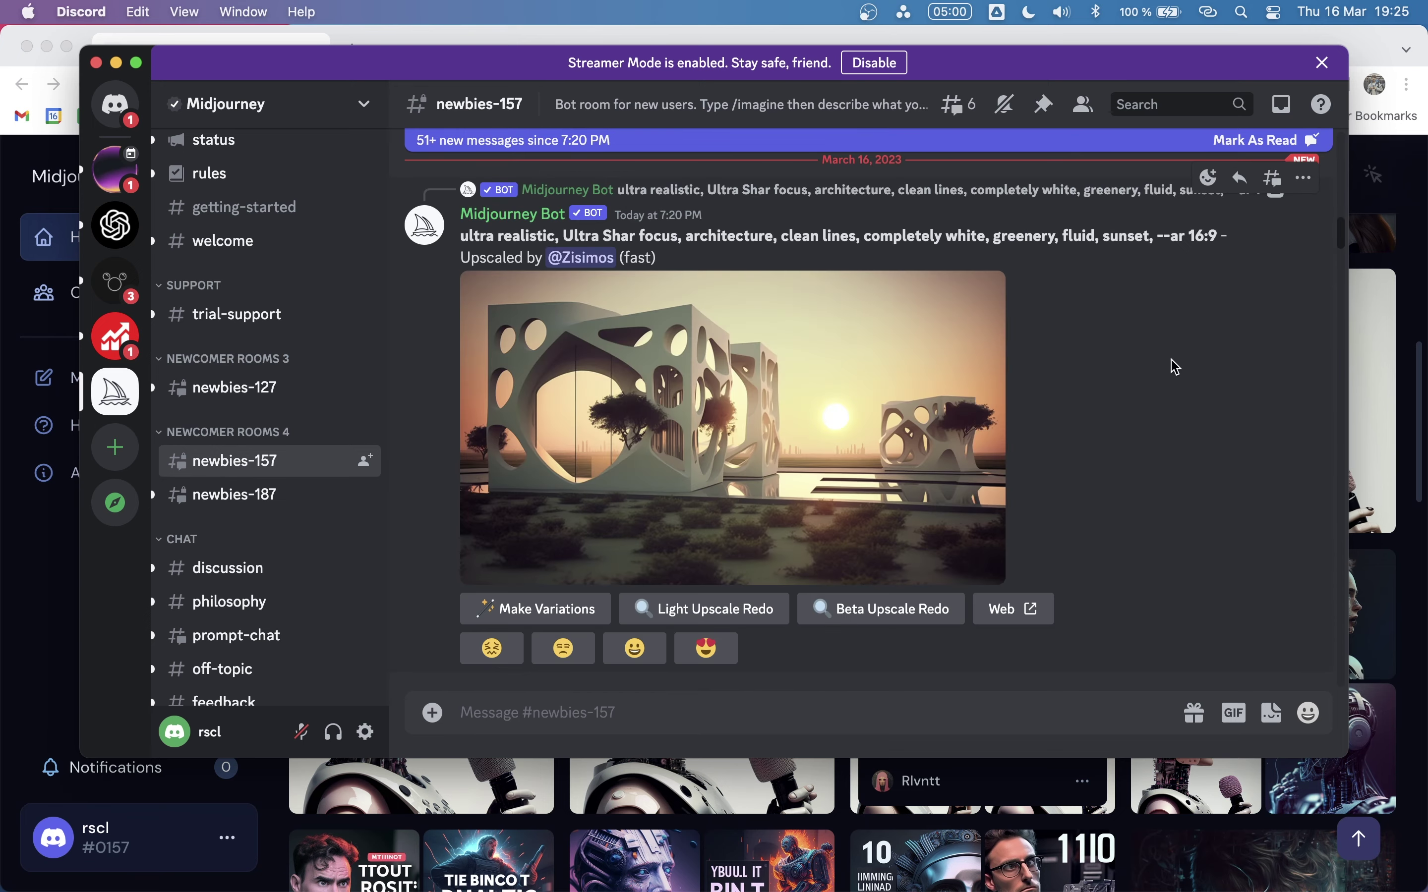
{"action": "scroll", "coordinate": [1168, 348], "scroll_direction": "down", "scroll_amount": 10}
{"action": "scroll", "coordinate": [1174, 366], "scroll_direction": "down", "scroll_amount": 15}
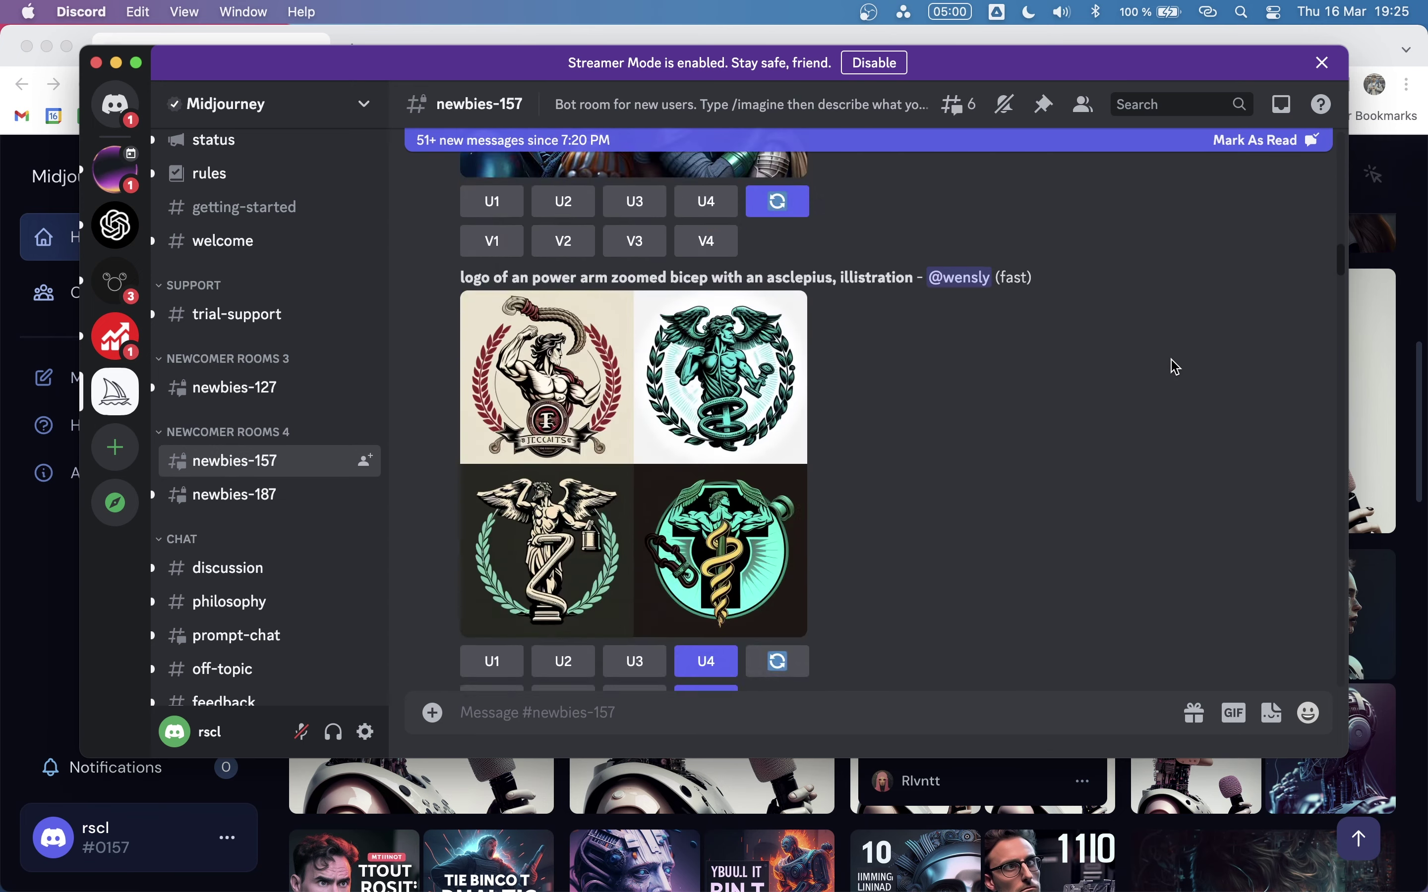
{"action": "scroll", "coordinate": [1174, 366], "scroll_direction": "down", "scroll_amount": 1}
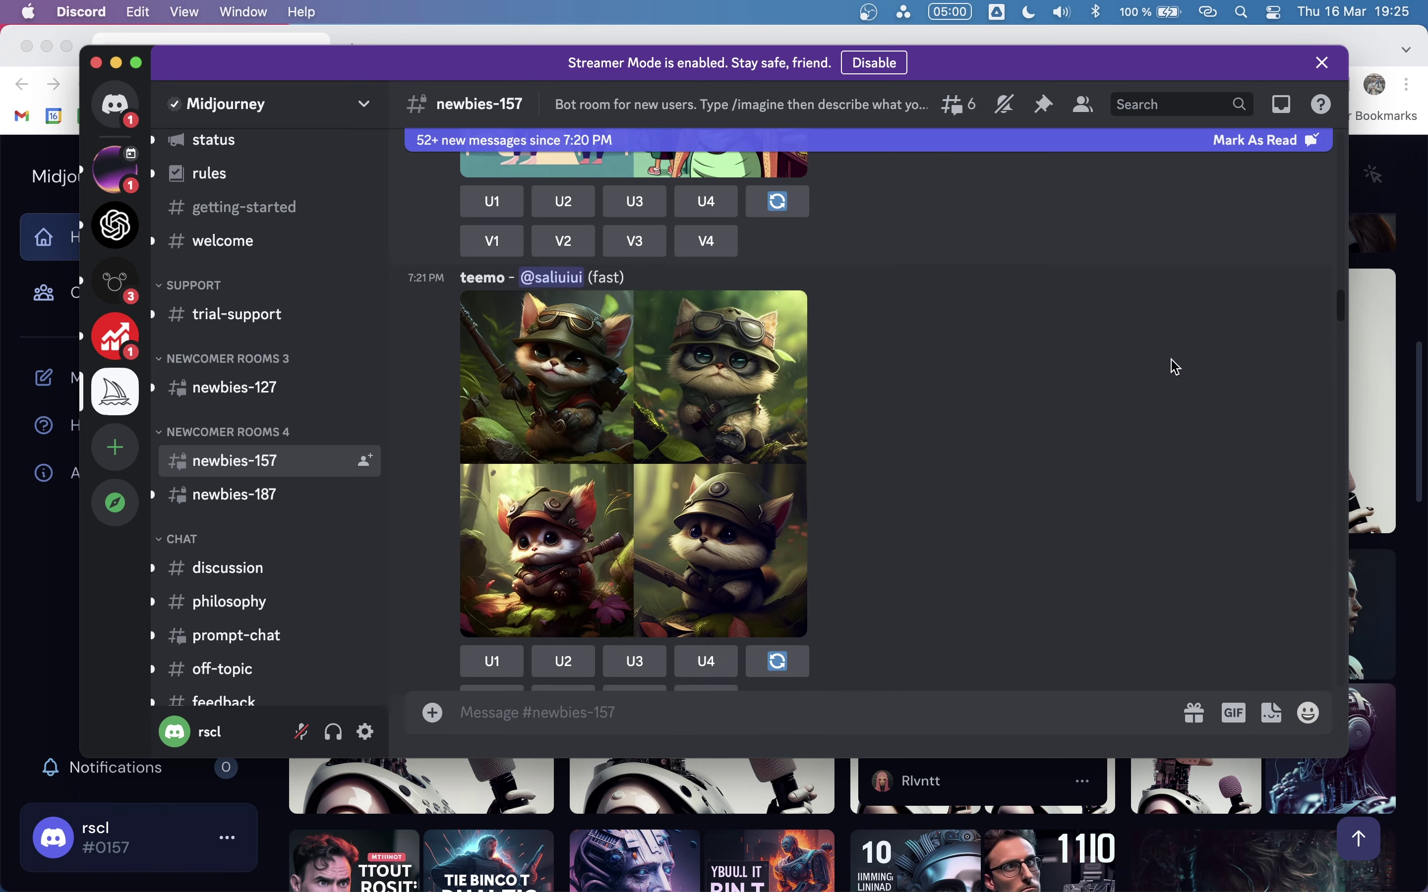
{"action": "scroll", "coordinate": [1176, 367], "scroll_direction": "down", "scroll_amount": 15}
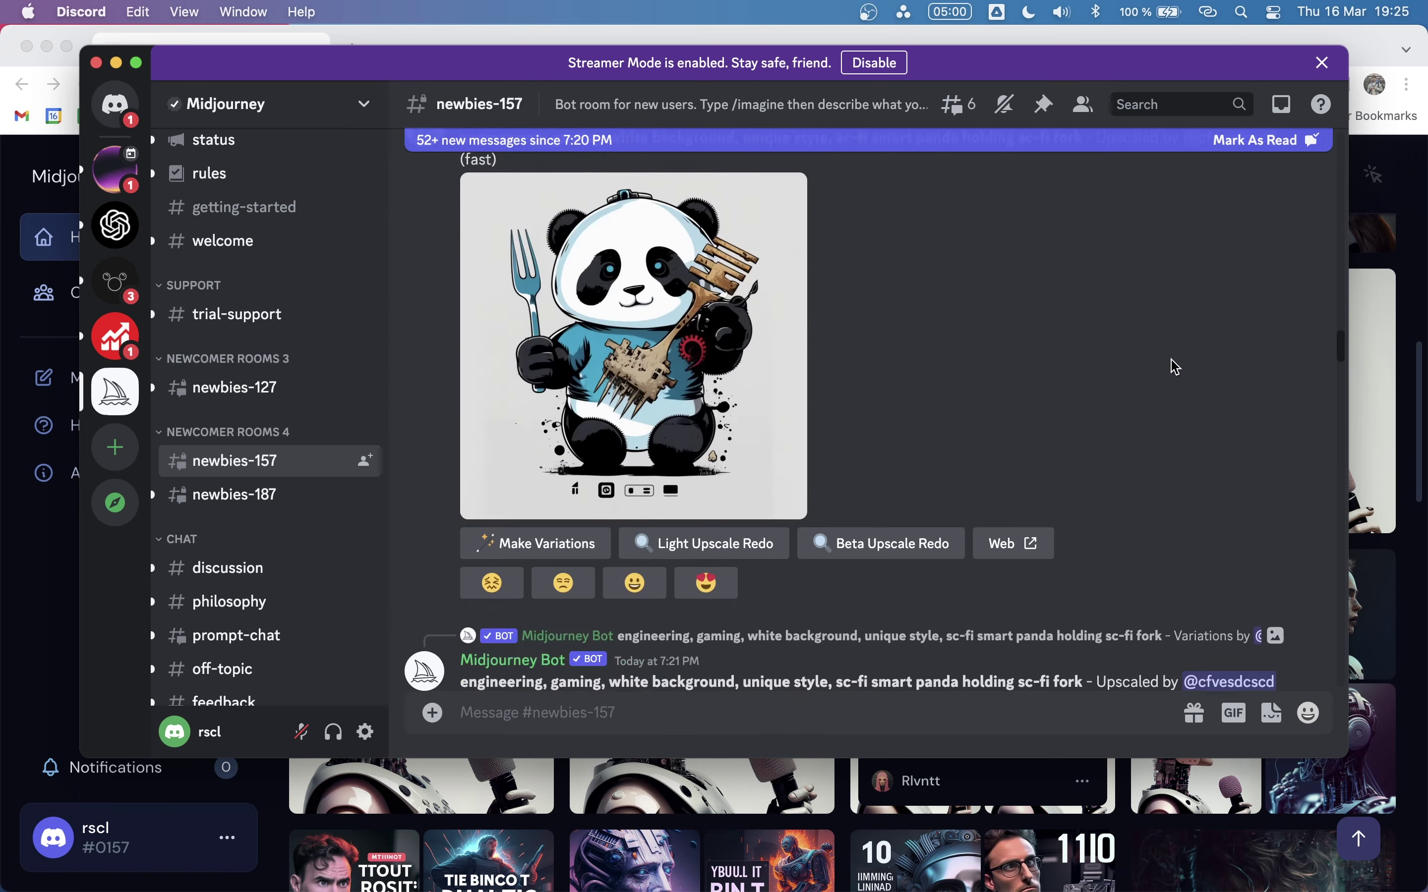
{"action": "scroll", "coordinate": [1176, 366], "scroll_direction": "down", "scroll_amount": 15}
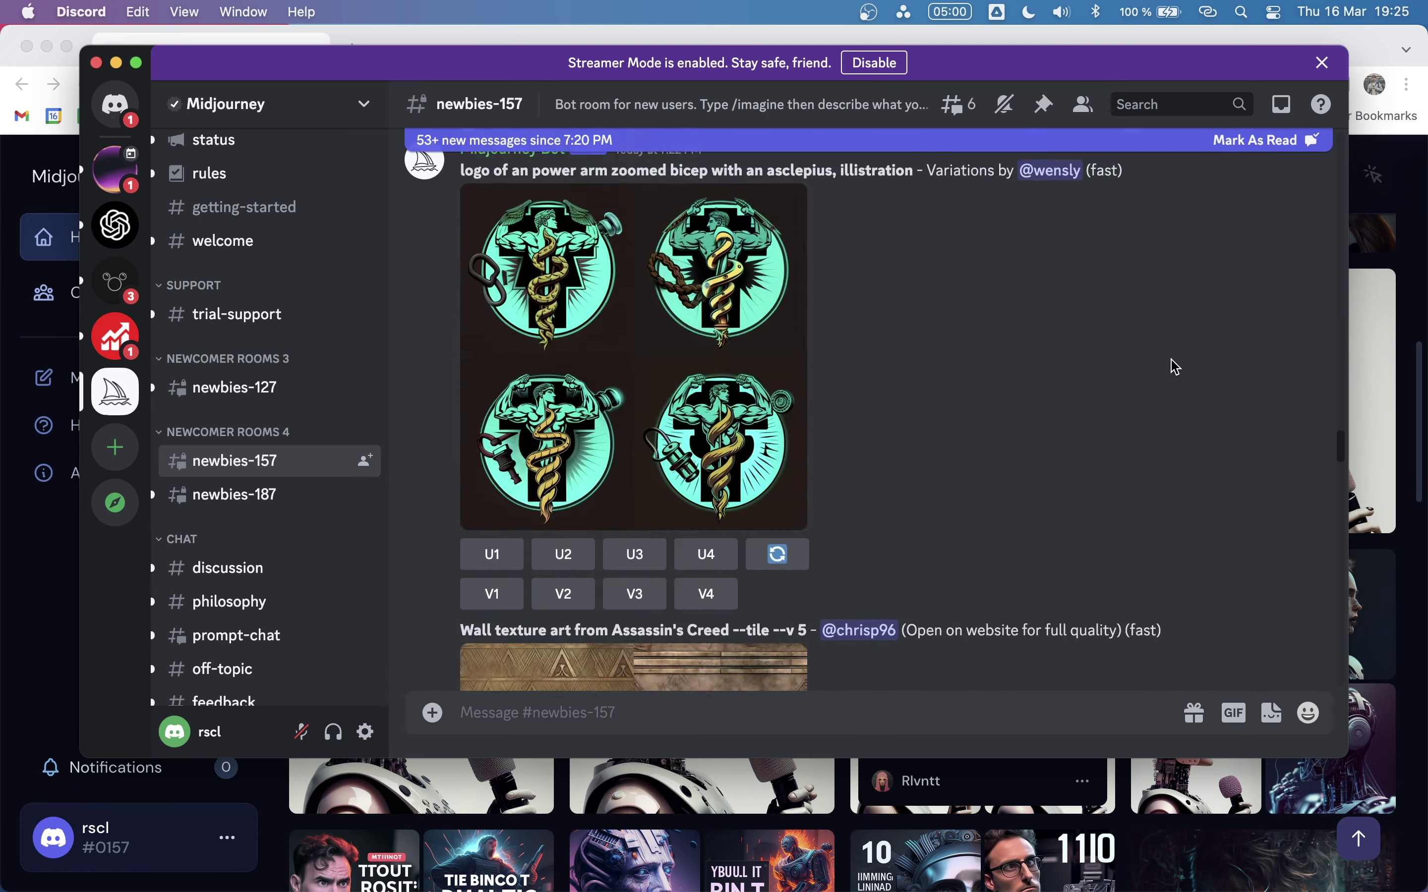
{"action": "scroll", "coordinate": [1175, 366], "scroll_direction": "down", "scroll_amount": 15}
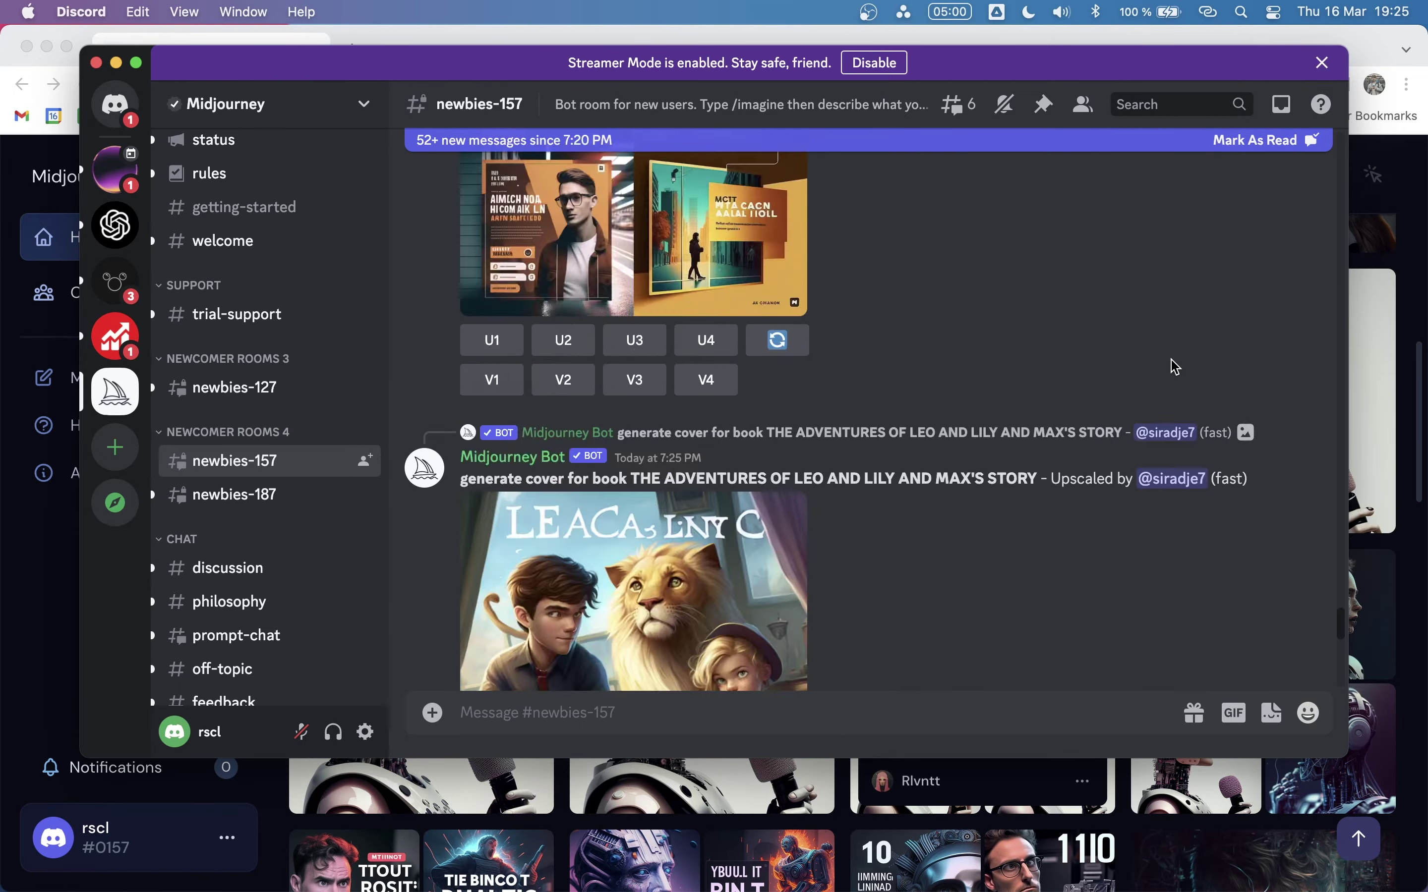
{"action": "scroll", "coordinate": [970, 568], "scroll_direction": "down", "scroll_amount": 5}
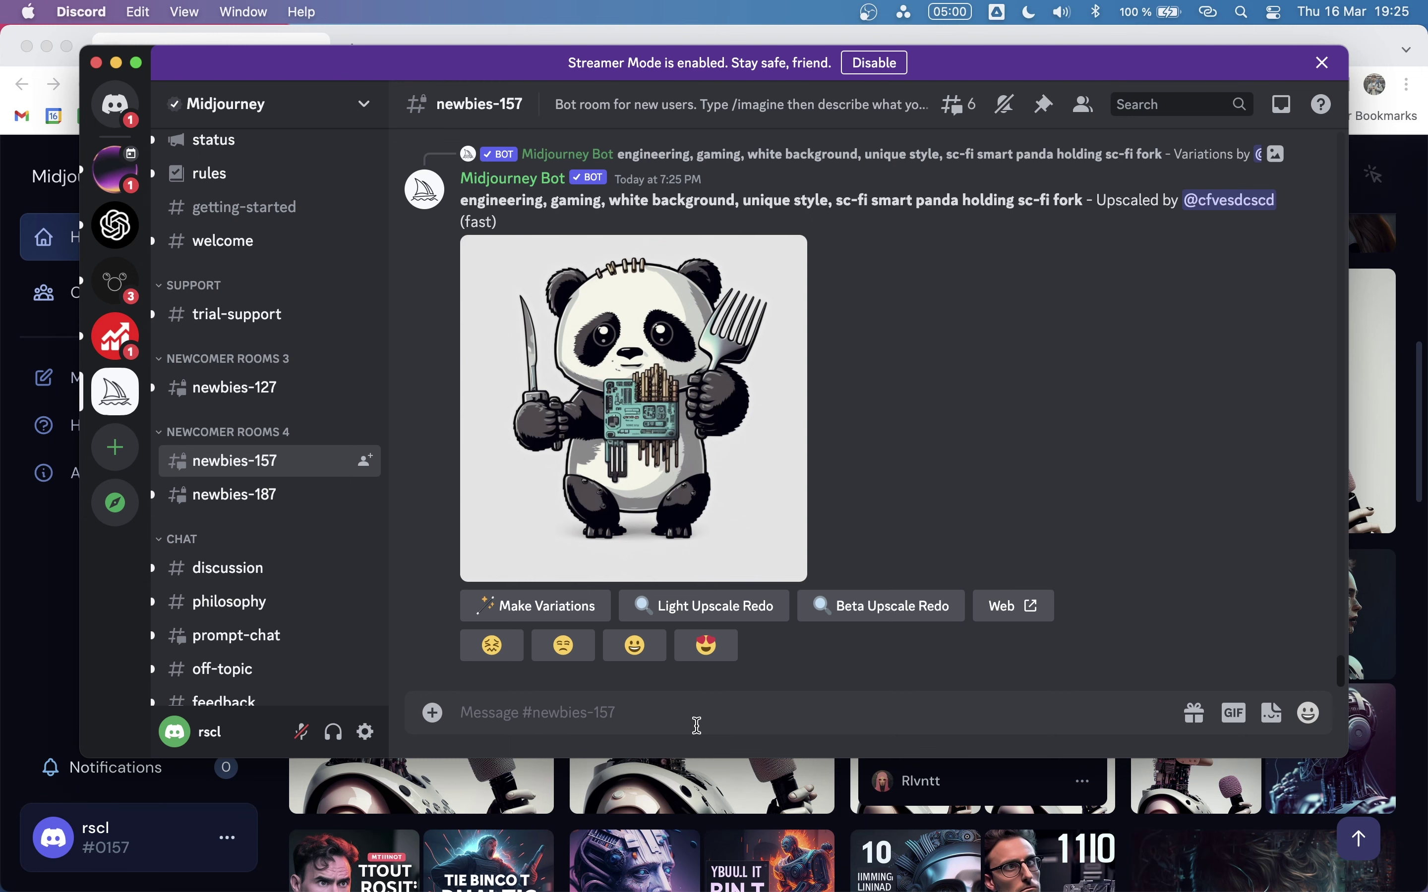
- Run /imagine with the pasted prompt for a realistic red-haired marketing woman at an office desk
{"action": "type", "text": "/ima"}
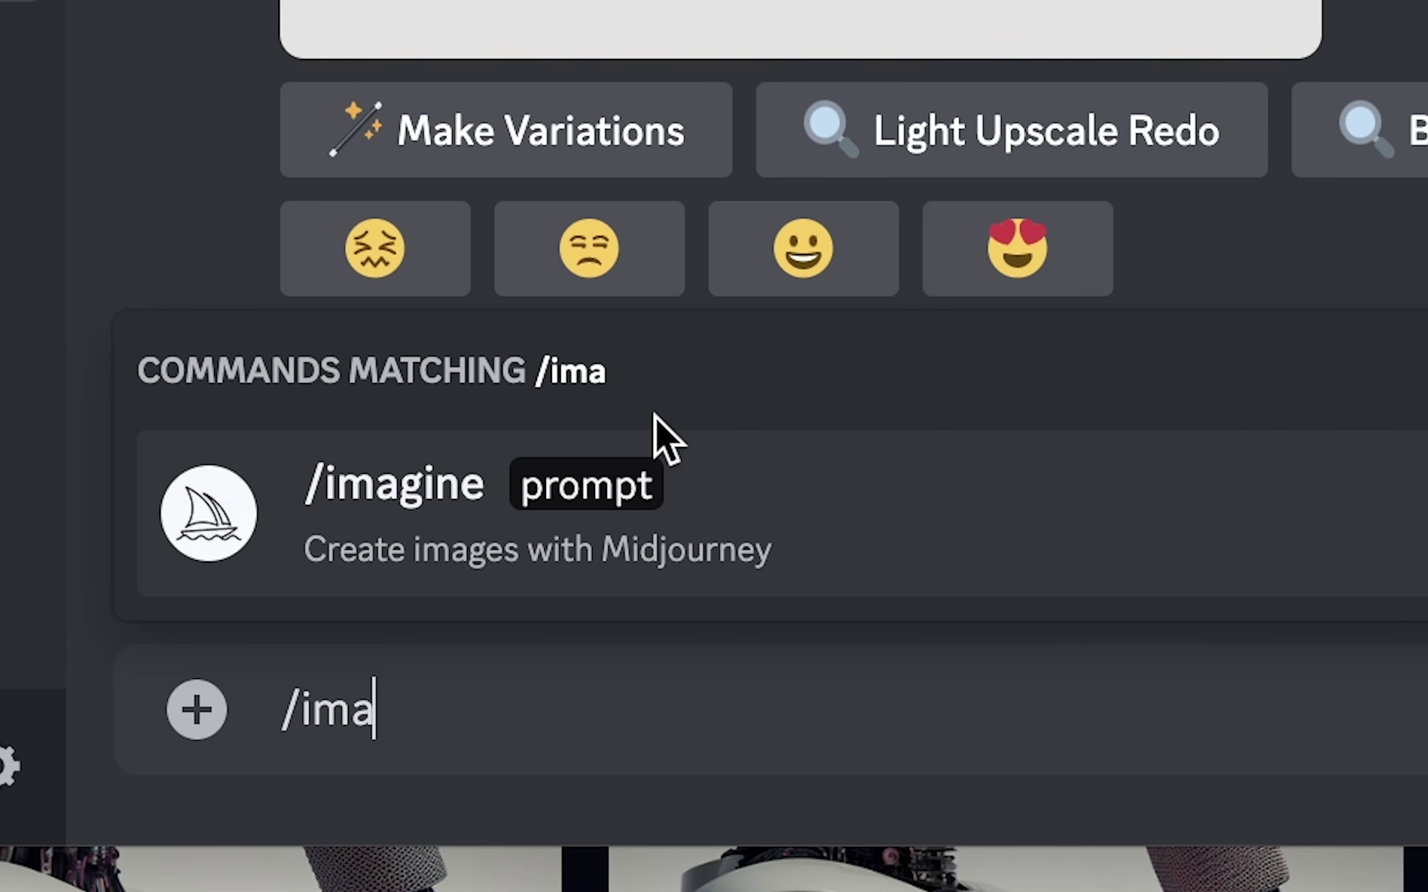
{"action": "left_click", "coordinate": [608, 534]}
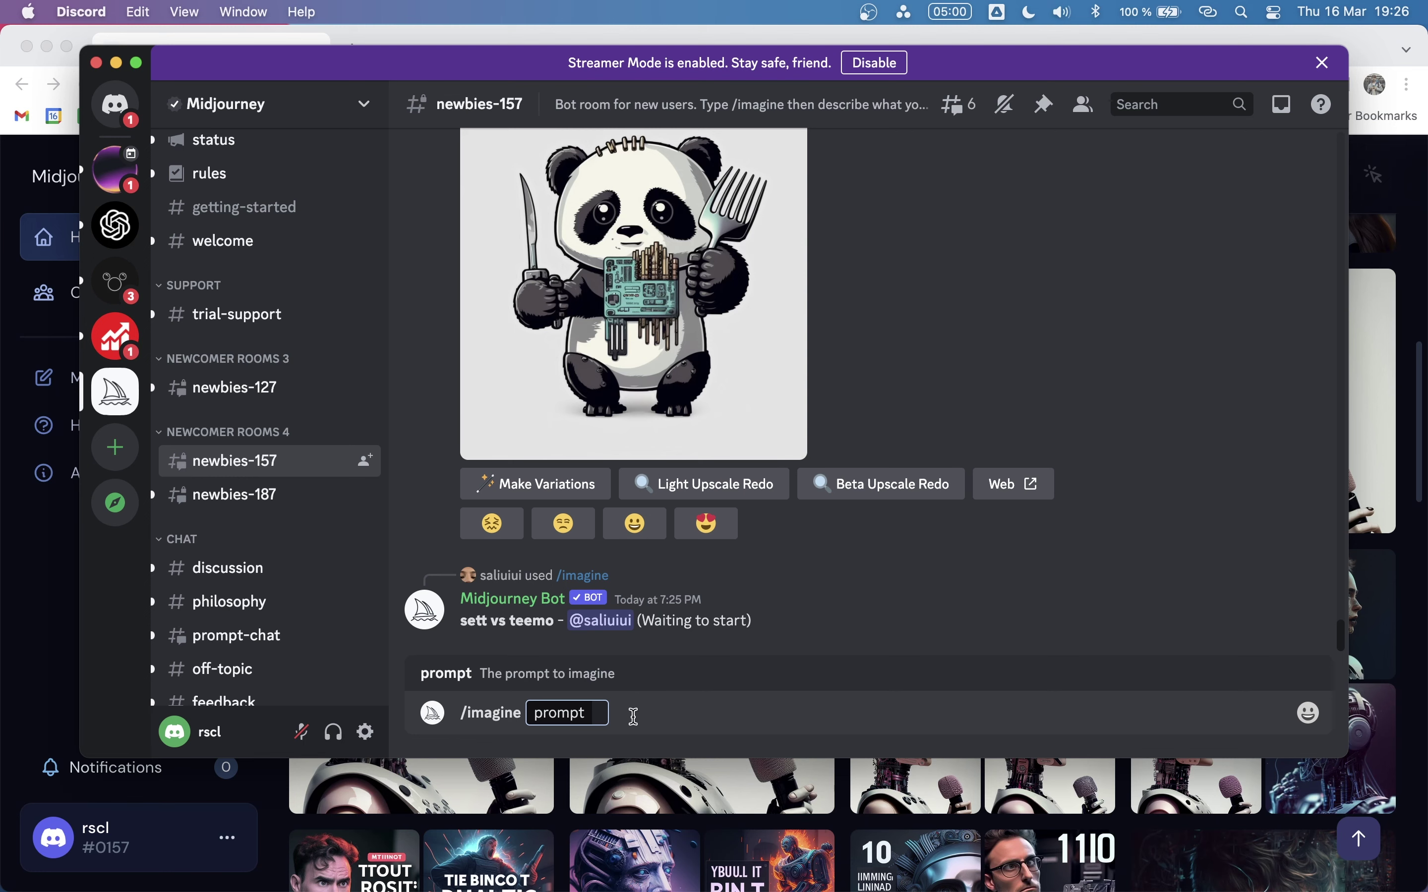
{"action": "type", "text": "a realistic red hair woman that works in marketing looking to the camera in an office, sited behind a desk with a laptop and a microphone, with a dark background."}
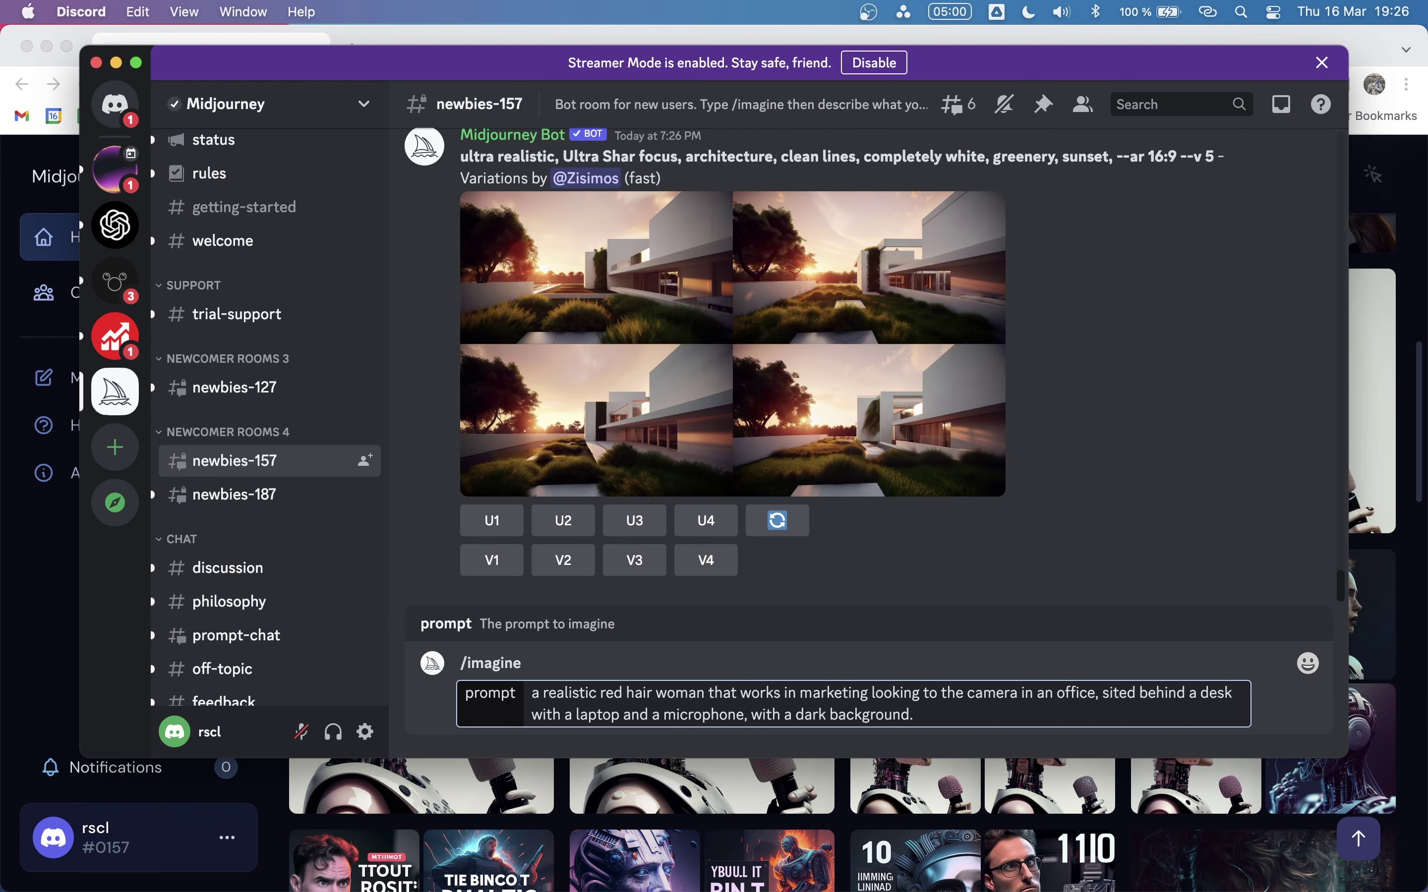
{"action": "key", "text": "Return"}
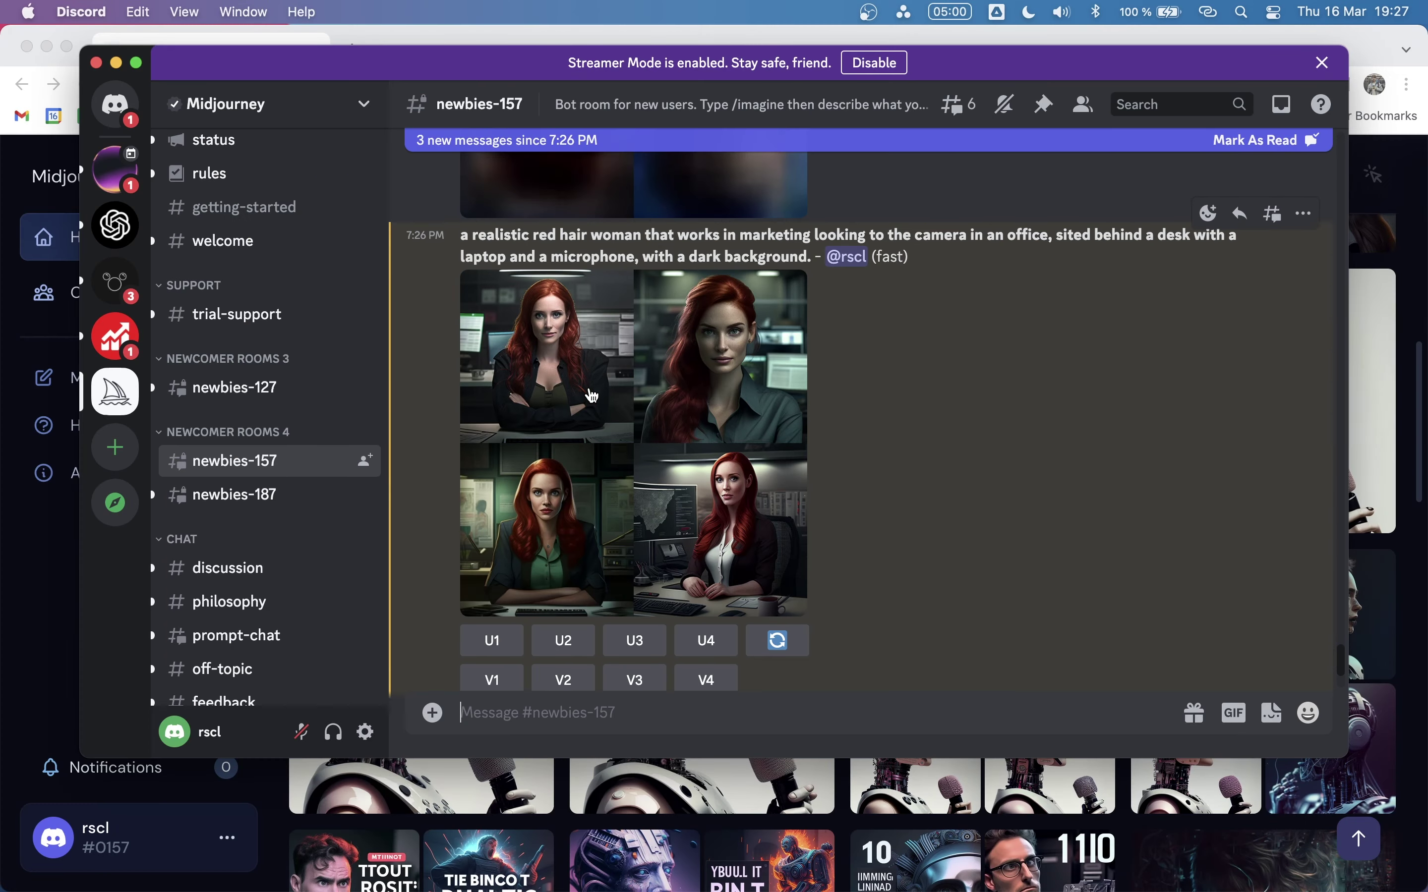
{"action": "left_click", "coordinate": [577, 447]}
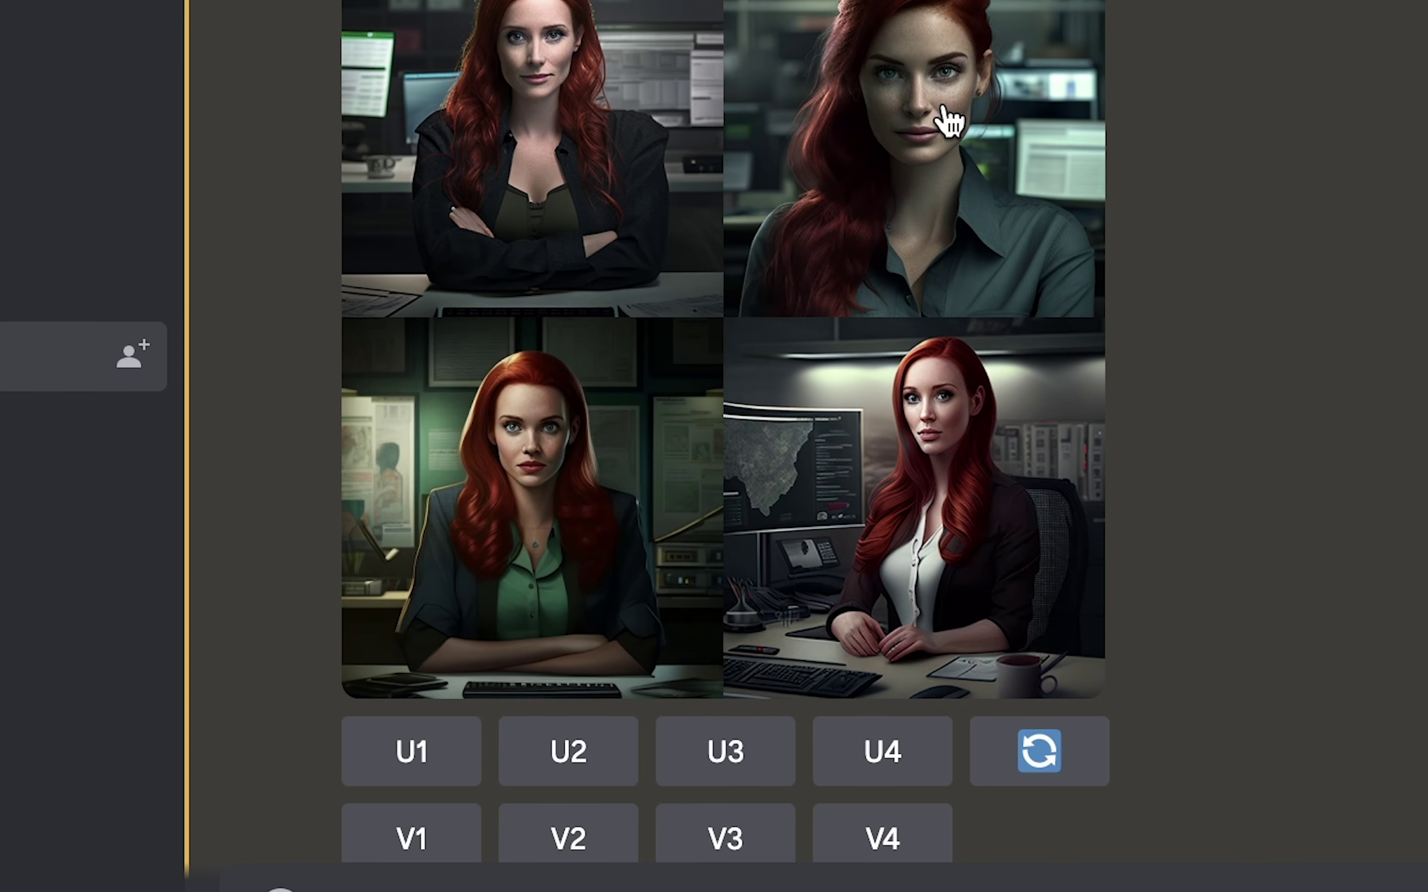
{"action": "scroll", "coordinate": [818, 715], "scroll_direction": "down", "scroll_amount": 3}
{"action": "scroll", "coordinate": [1027, 551], "scroll_direction": "down", "scroll_amount": 15}
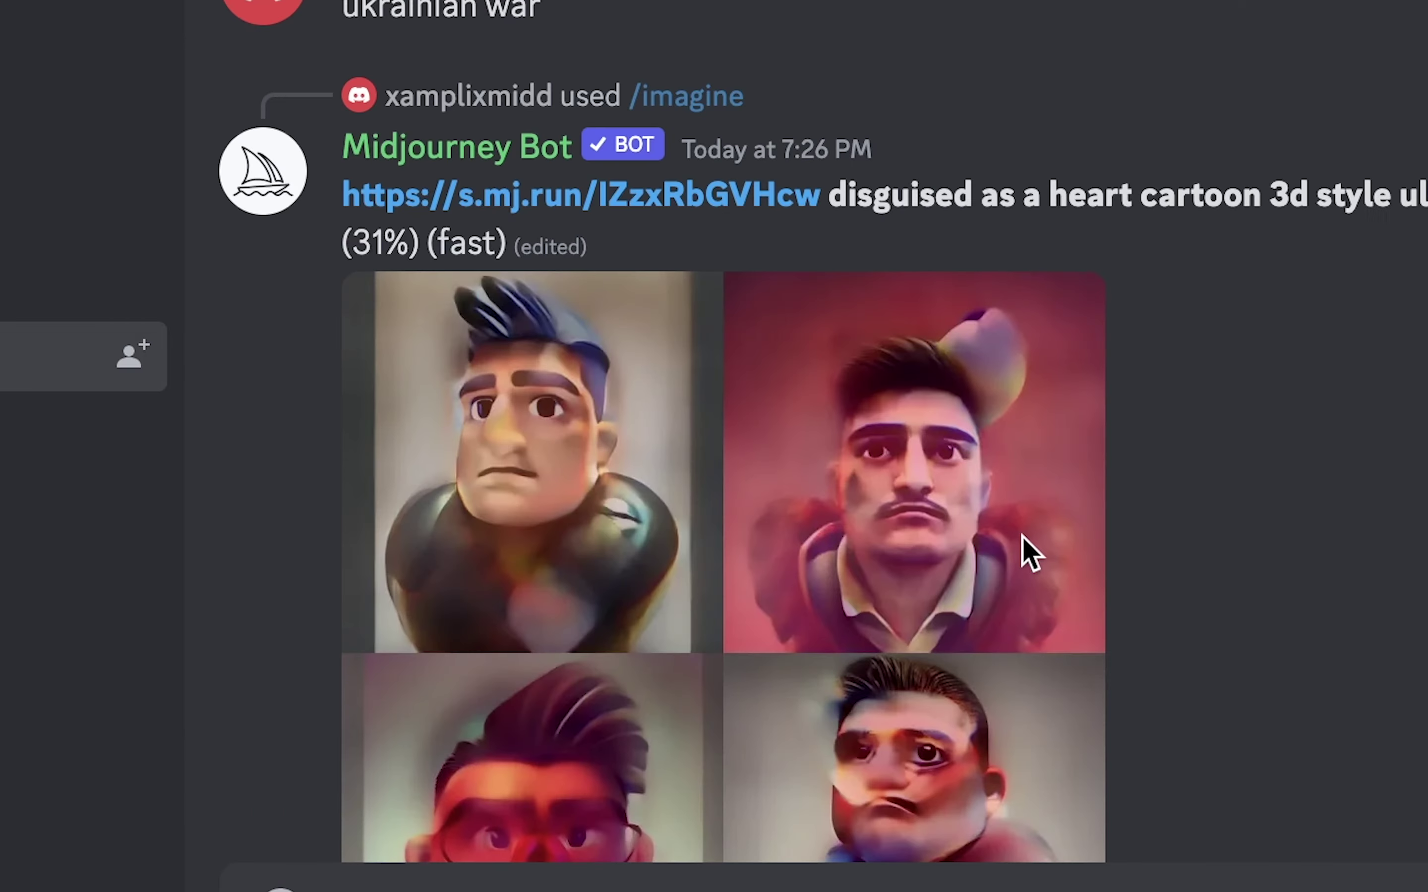
{"action": "scroll", "coordinate": [972, 341], "scroll_direction": "down", "scroll_amount": 5}
{"action": "scroll", "coordinate": [971, 341], "scroll_direction": "up", "scroll_amount": 15}
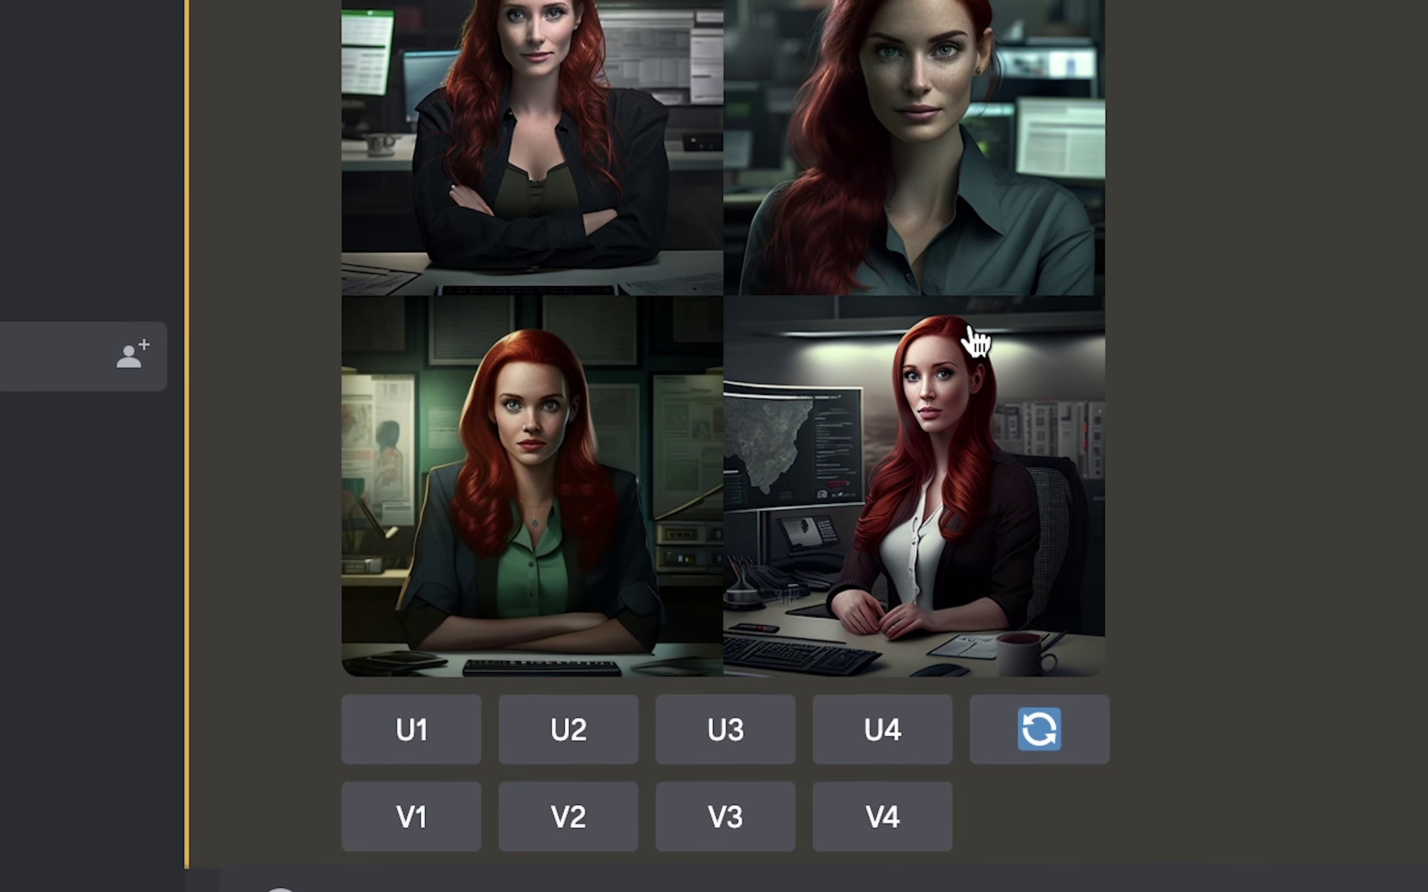
{"action": "scroll", "coordinate": [973, 339], "scroll_direction": "down", "scroll_amount": 3}
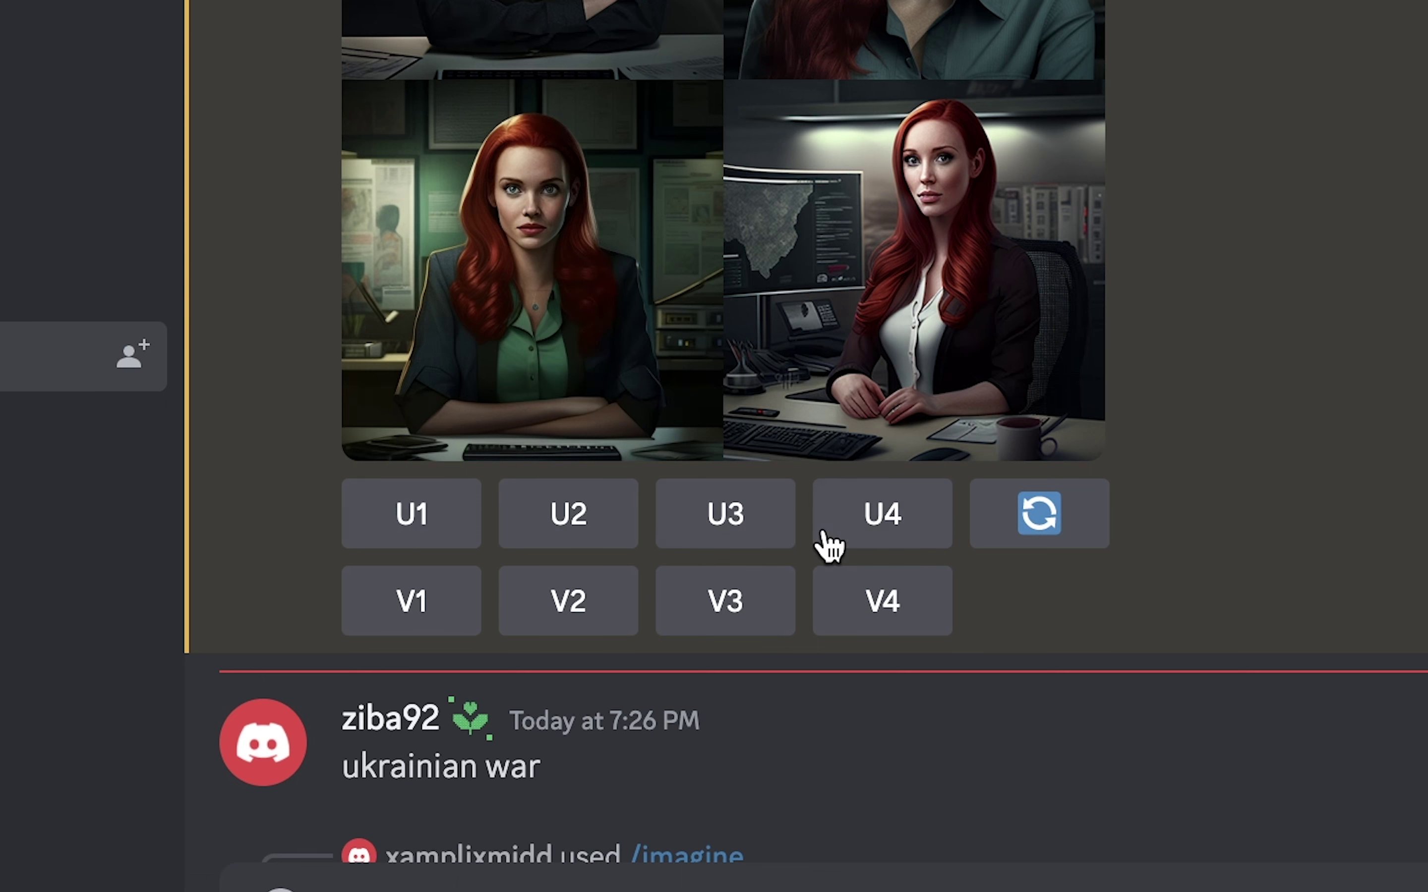
{"action": "left_click", "coordinate": [404, 533]}
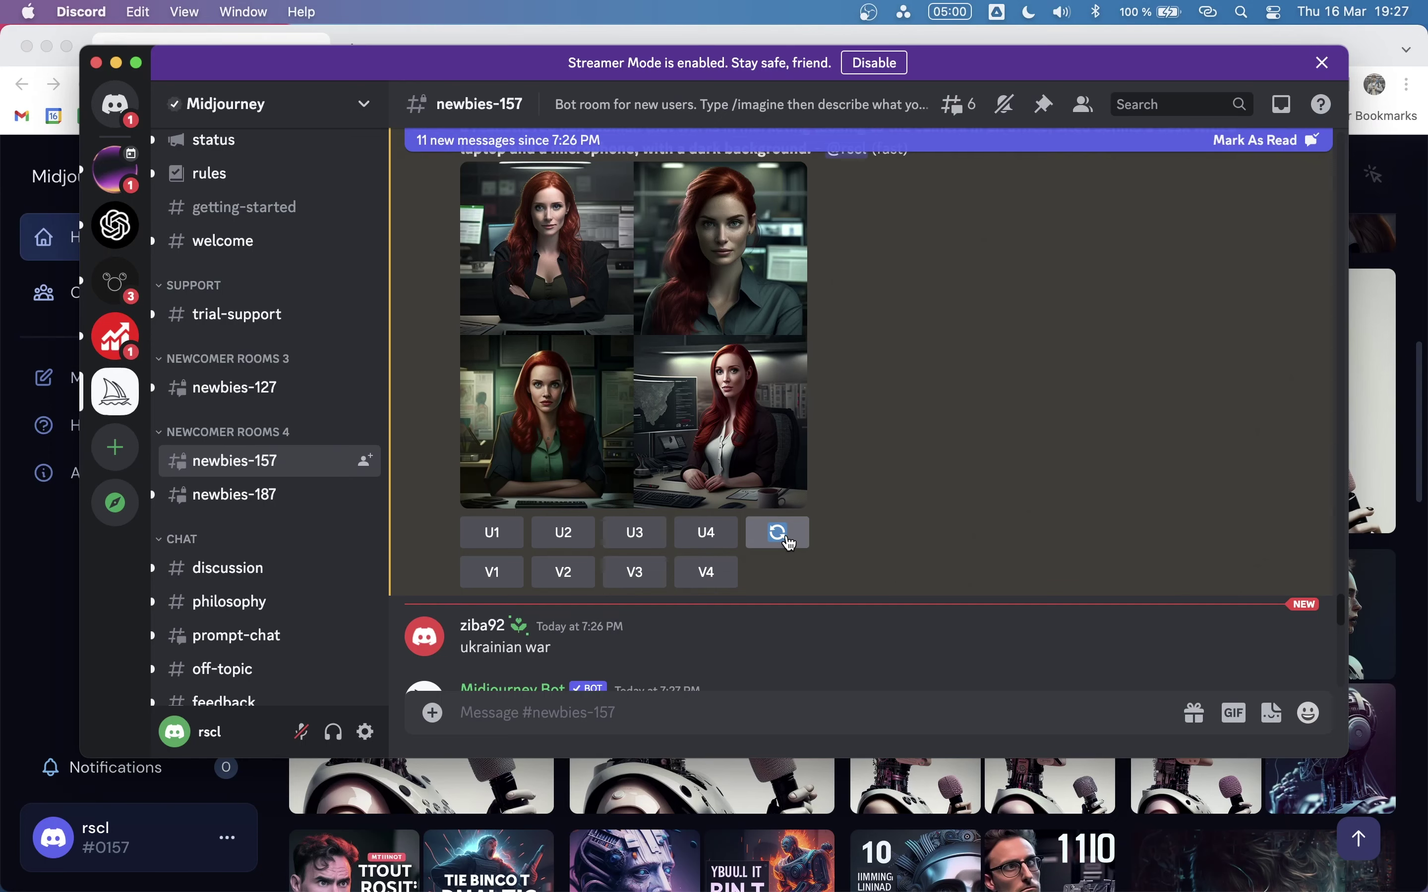
{"action": "scroll", "coordinate": [974, 476], "scroll_direction": "up", "scroll_amount": 2}
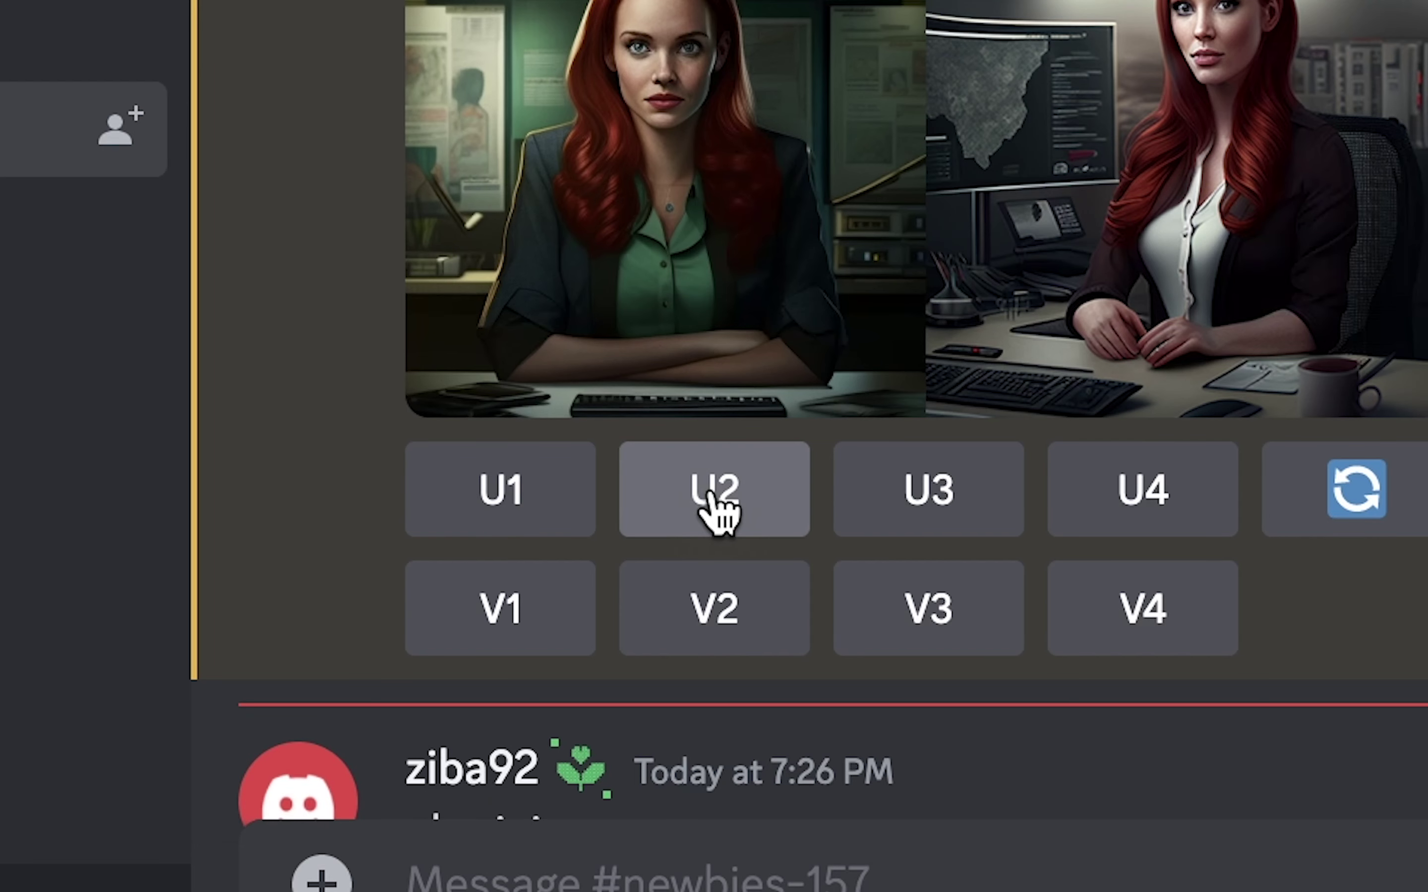
{"action": "left_click", "coordinate": [564, 583]}
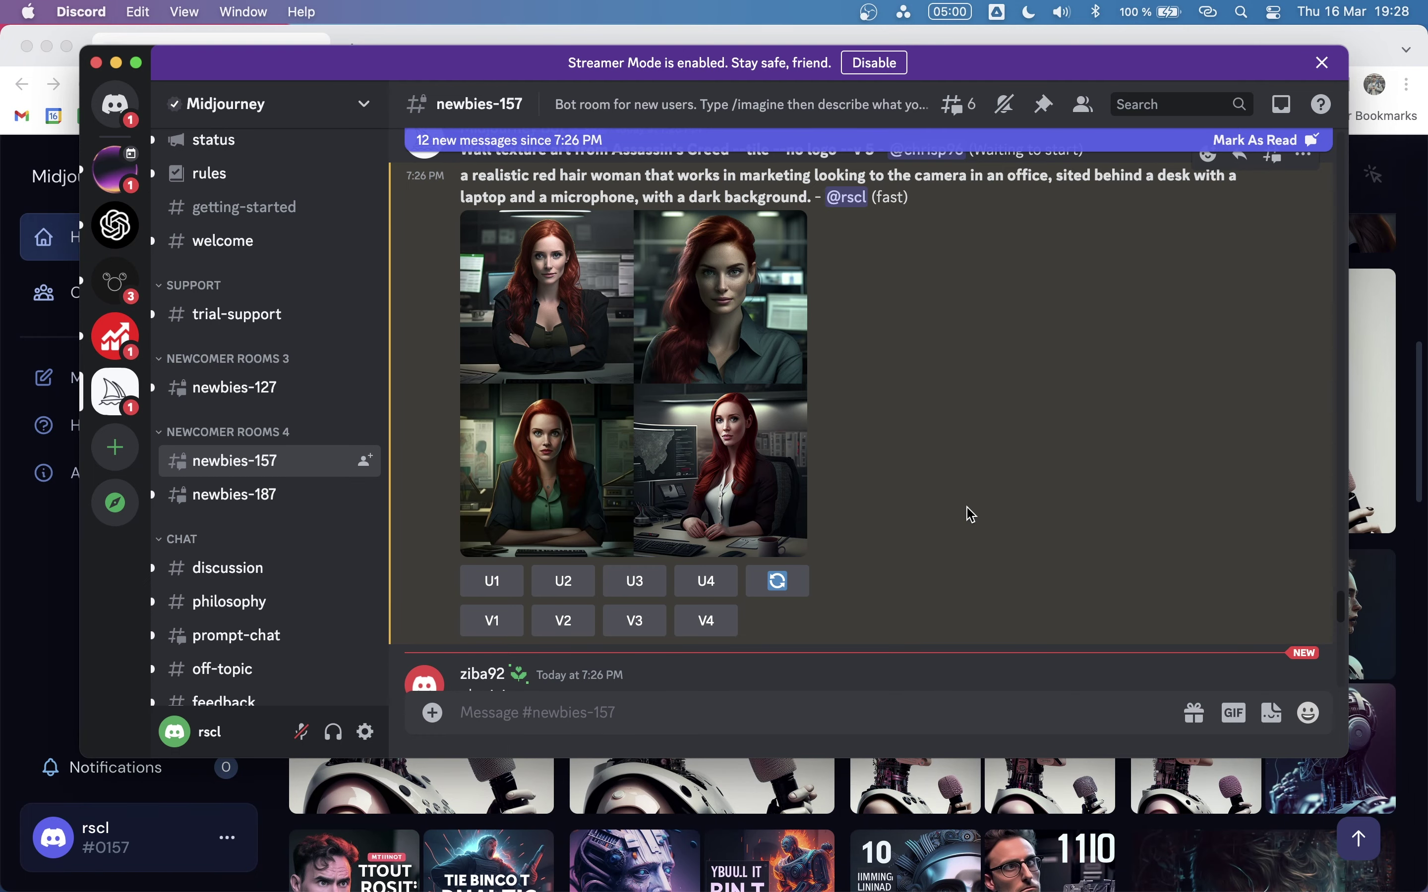
{"action": "scroll", "coordinate": [972, 514], "scroll_direction": "down", "scroll_amount": 15}
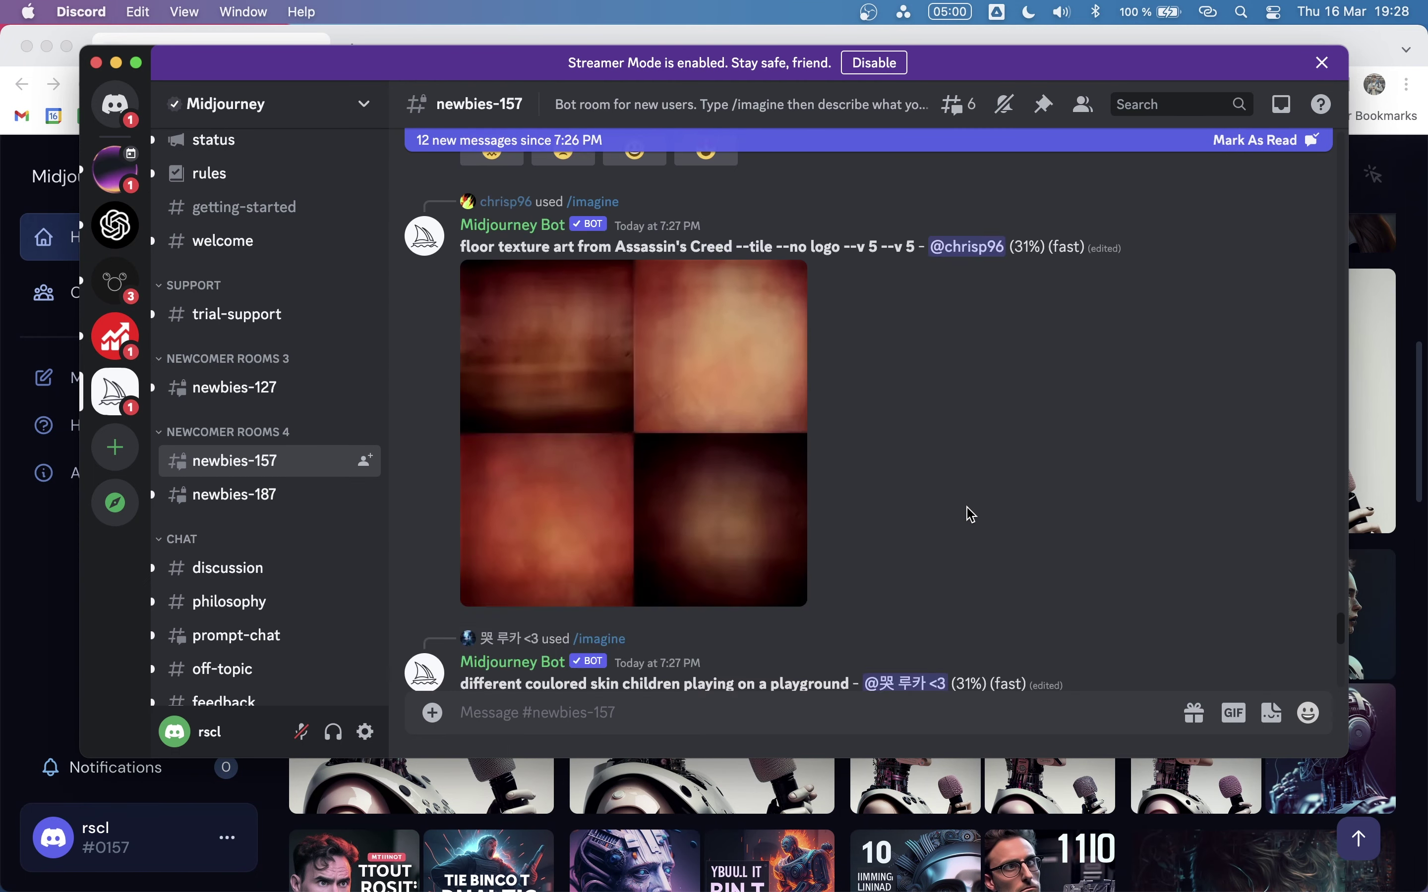
{"action": "scroll", "coordinate": [972, 514], "scroll_direction": "down", "scroll_amount": 20}
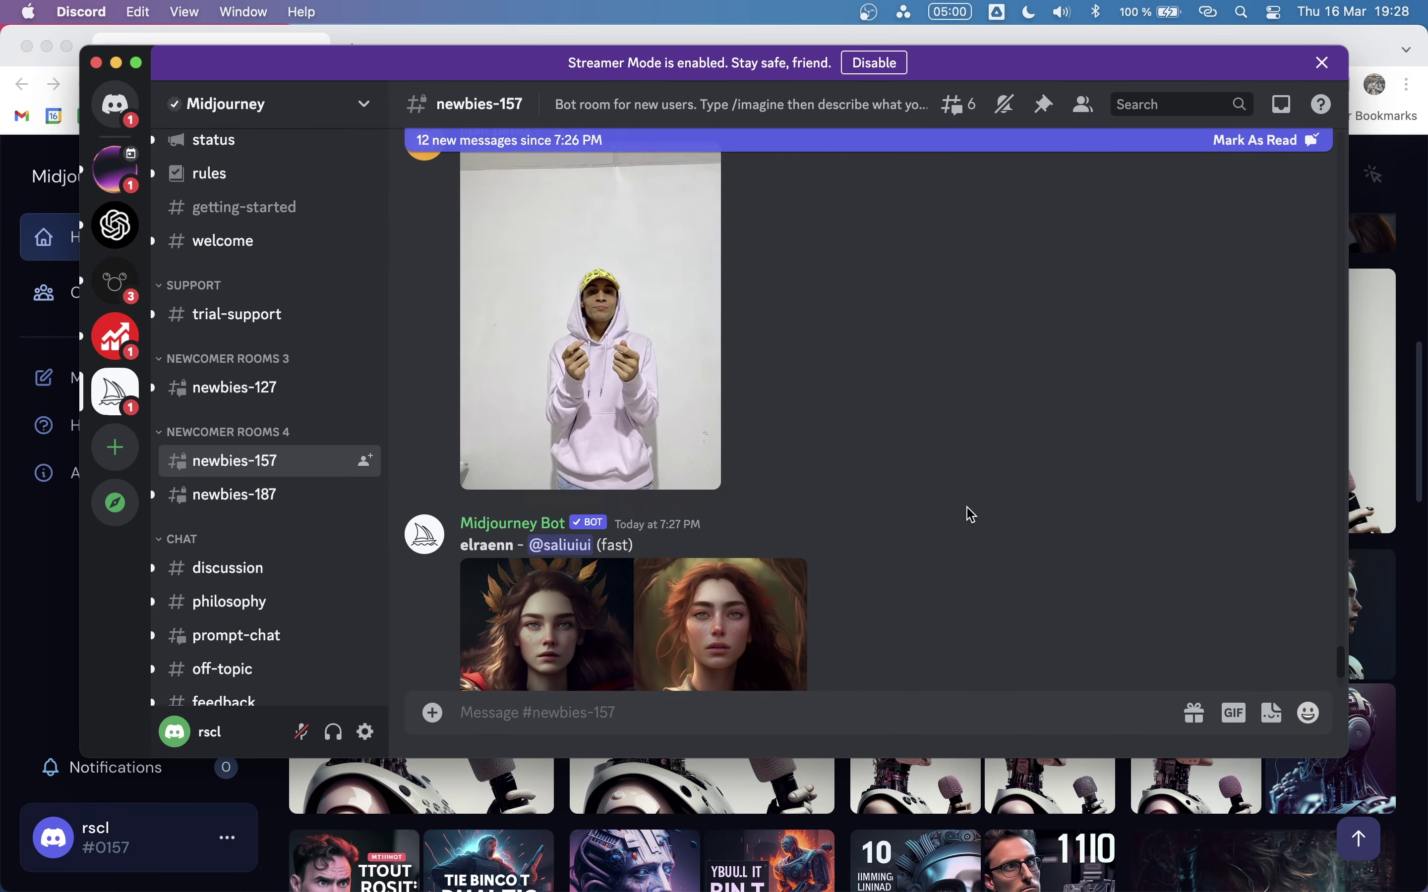
{"action": "scroll", "coordinate": [972, 514], "scroll_direction": "down", "scroll_amount": 10}
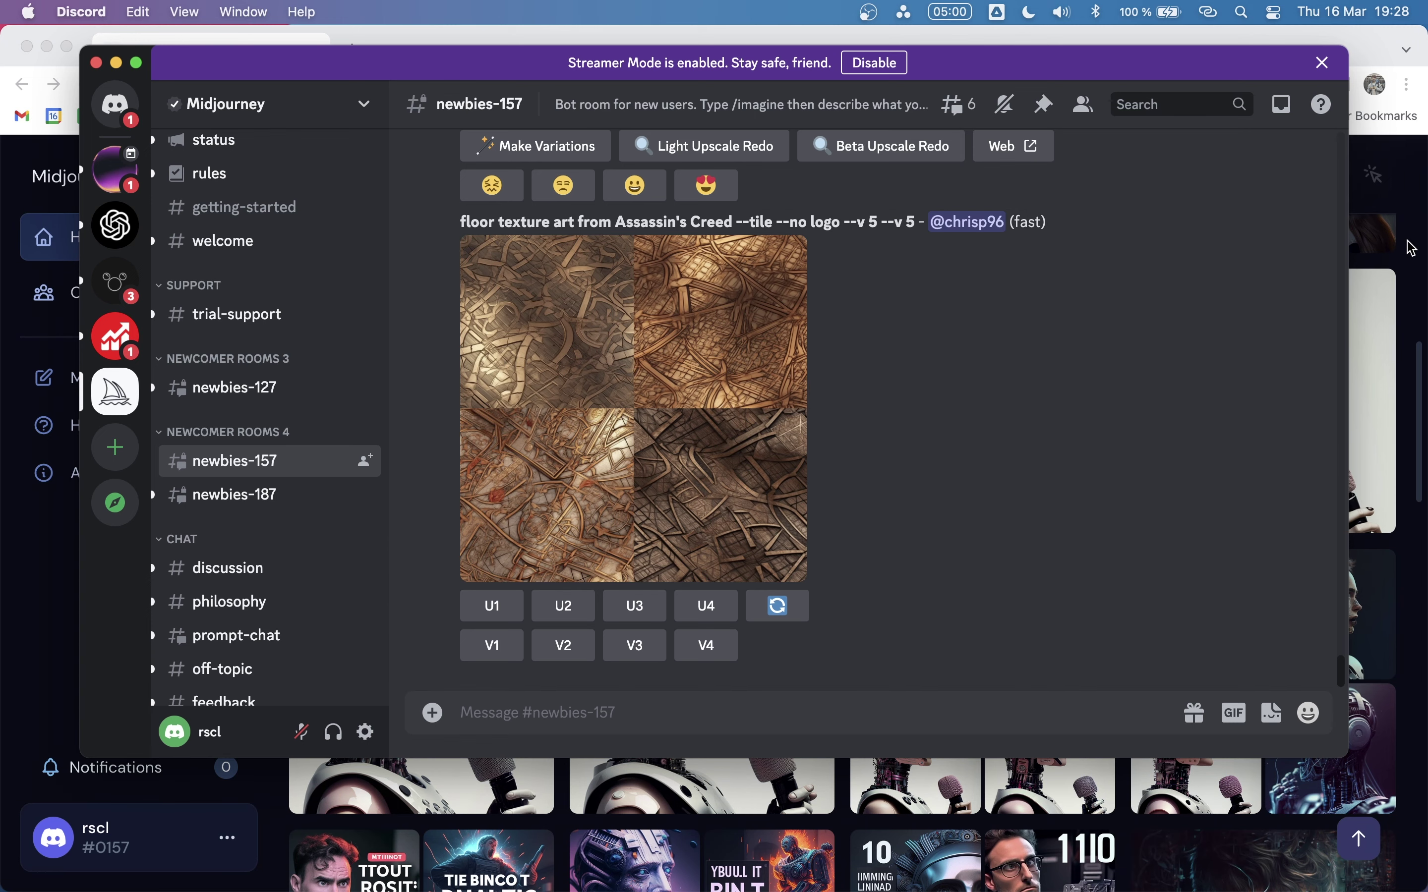
- Reload the Midjourney profile gallery to show the new red-haired woman grid, then return to Discord
{"action": "left_click", "coordinate": [1376, 260]}
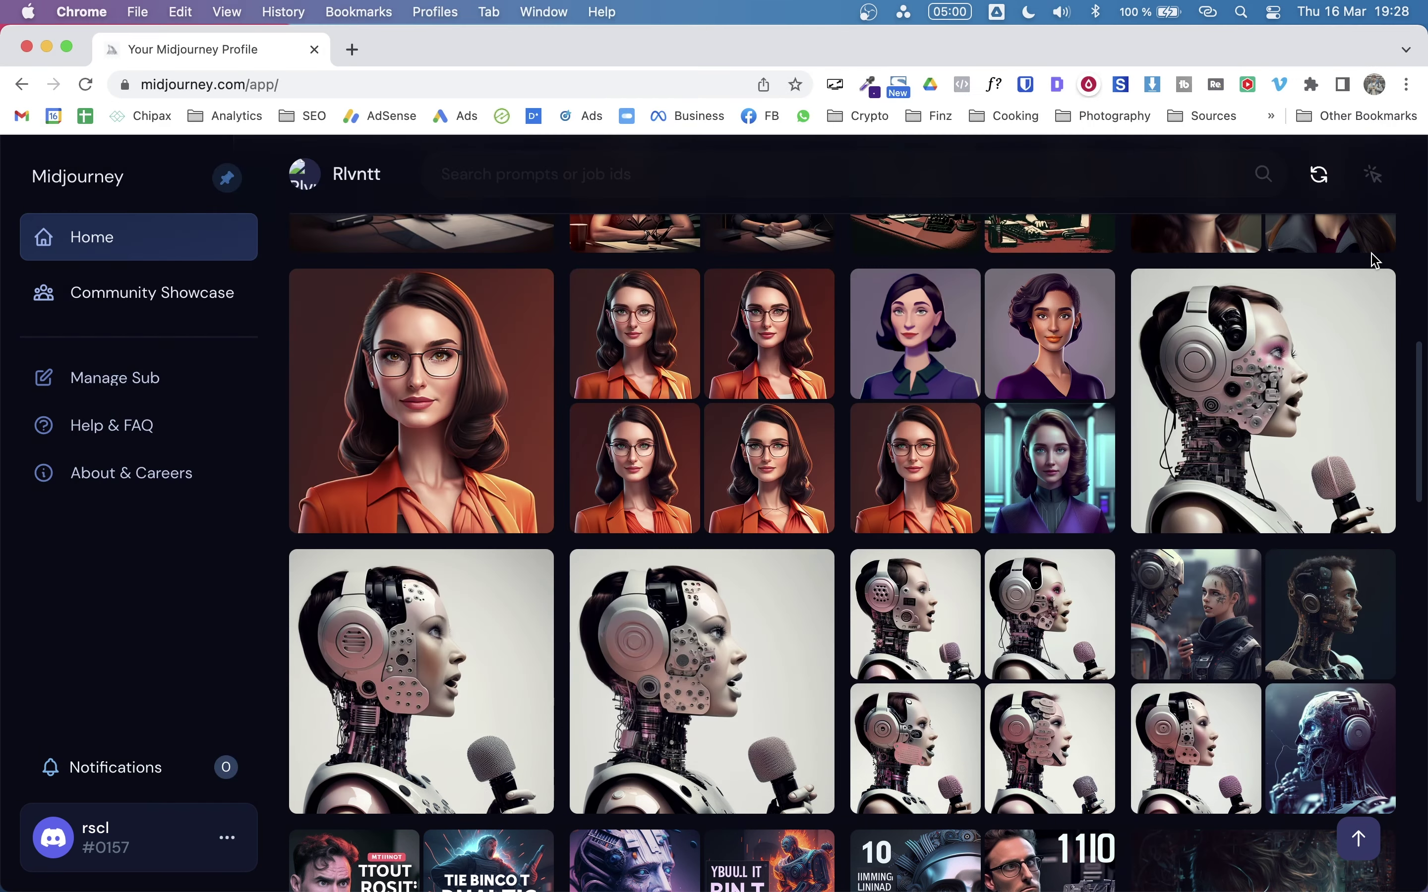
{"action": "scroll", "coordinate": [663, 520], "scroll_direction": "up", "scroll_amount": 10}
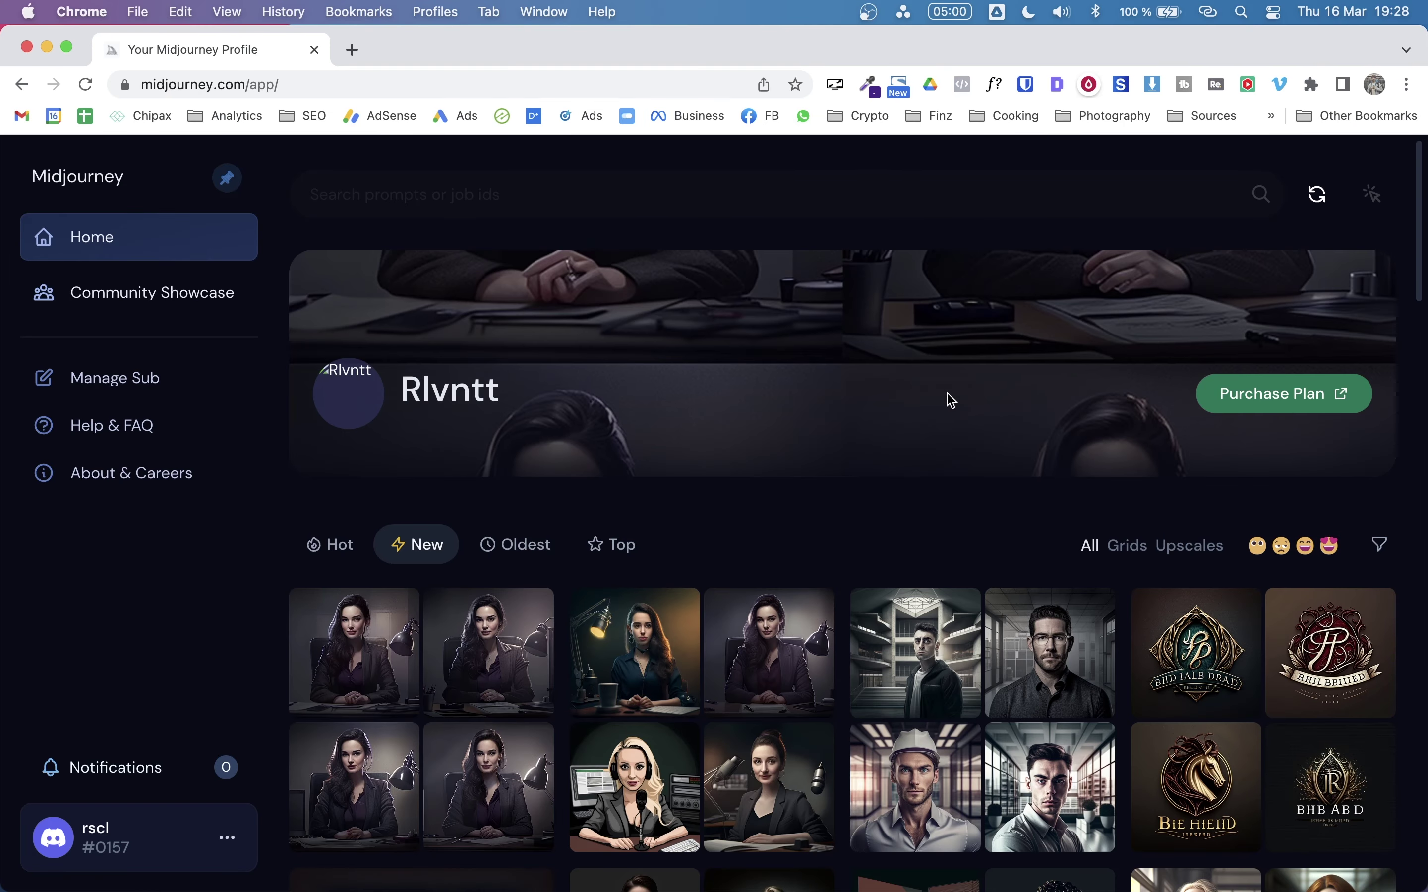
{"action": "scroll", "coordinate": [951, 400], "scroll_direction": "down", "scroll_amount": 5}
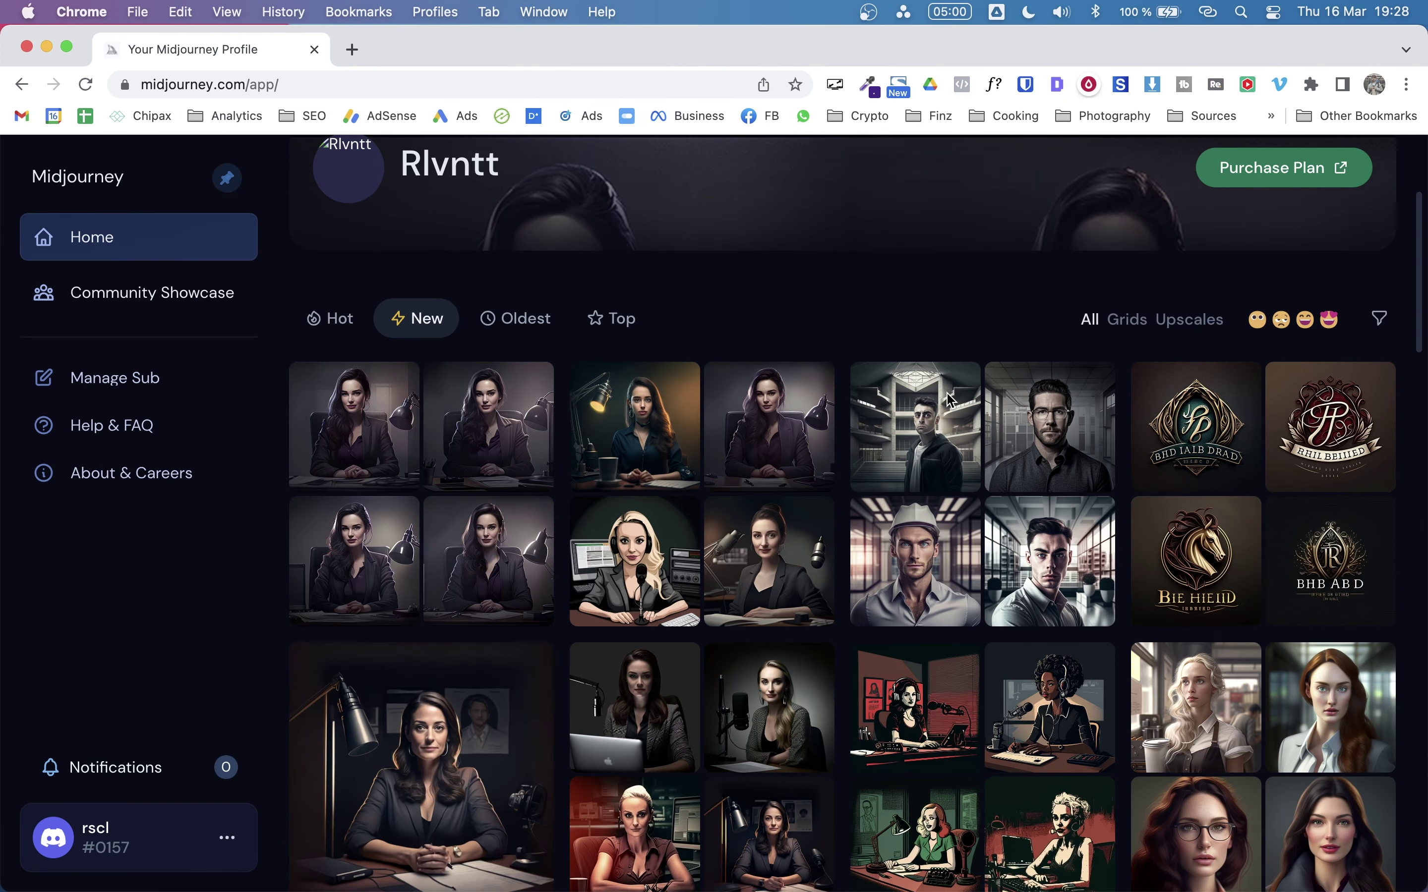
{"action": "scroll", "coordinate": [1177, 517], "scroll_direction": "up", "scroll_amount": 5}
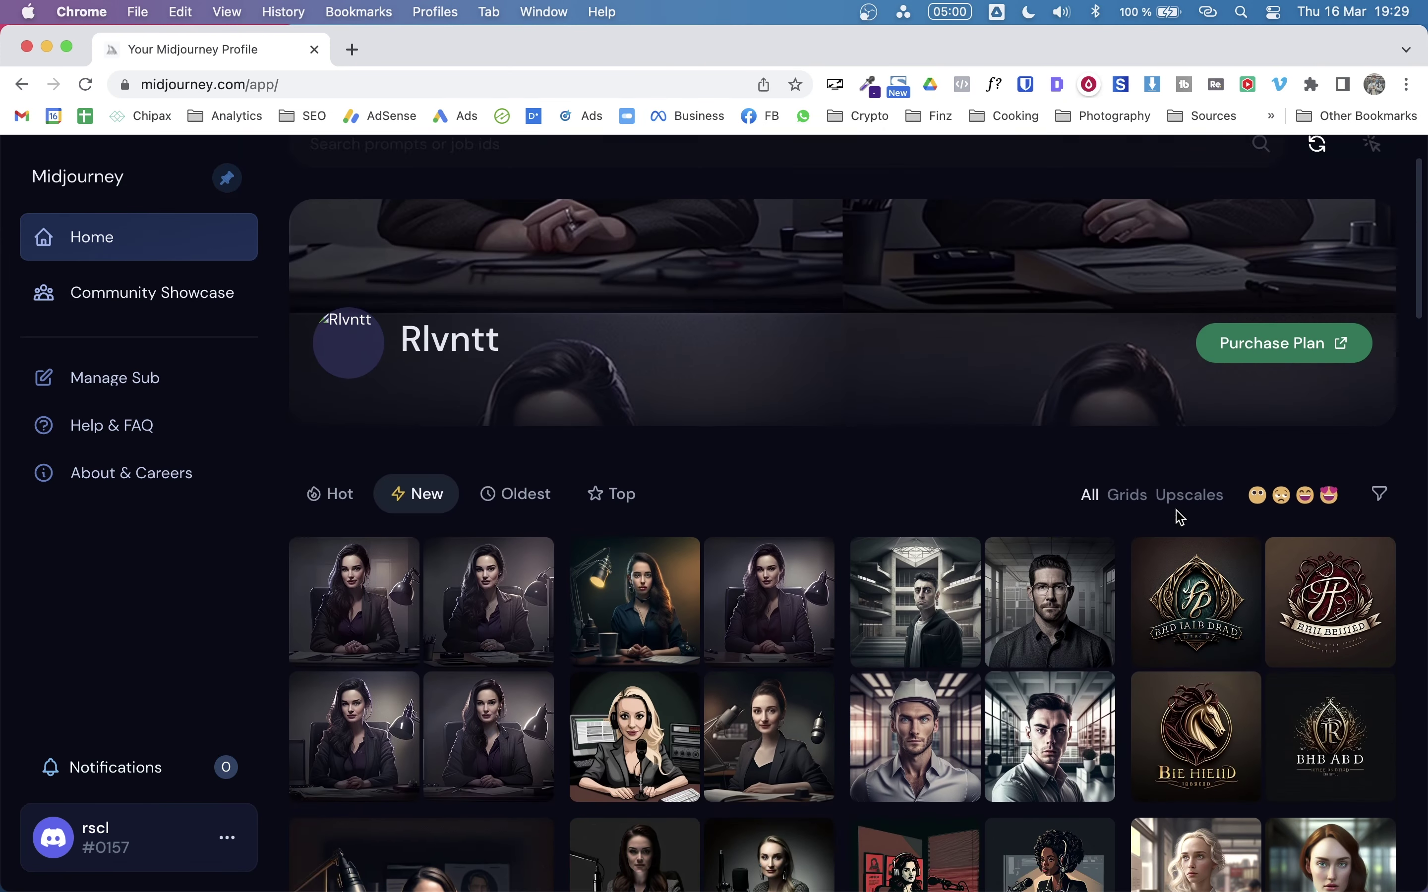
{"action": "left_click", "coordinate": [1317, 195]}
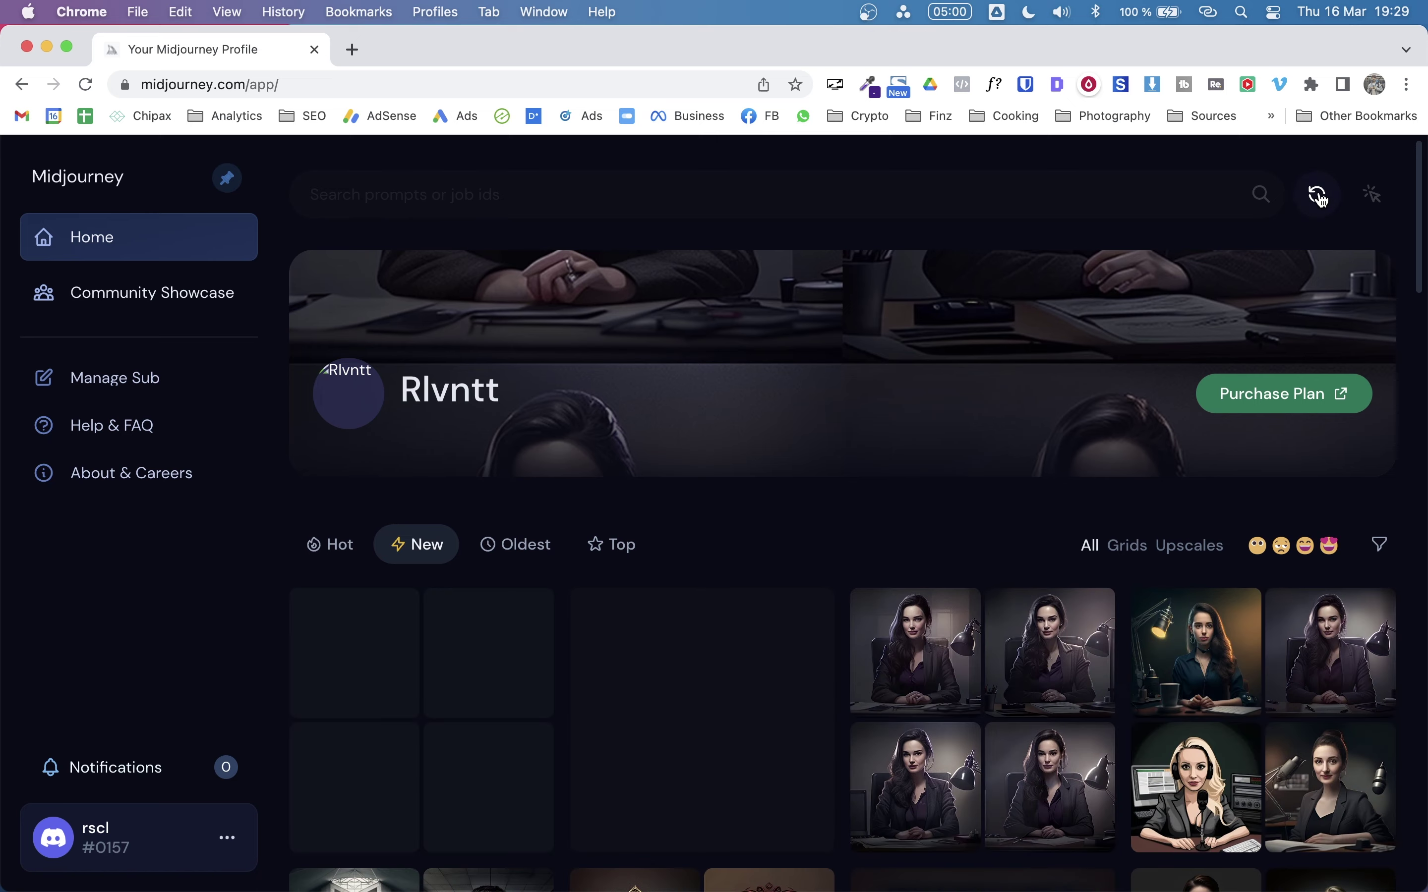
{"action": "scroll", "coordinate": [720, 424], "scroll_direction": "down", "scroll_amount": 3}
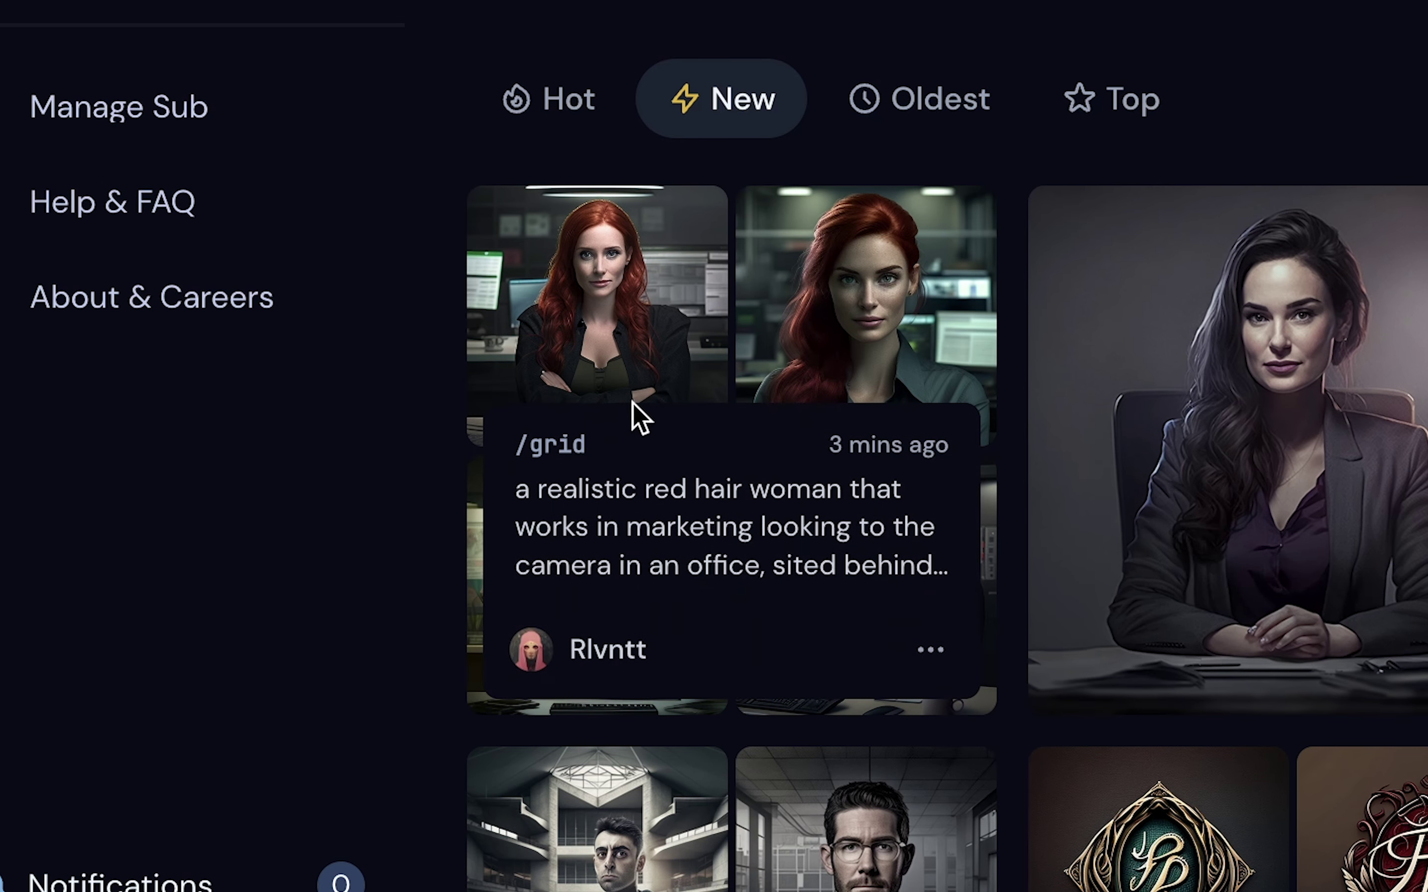
{"action": "key", "text": "ctrl+Up"}
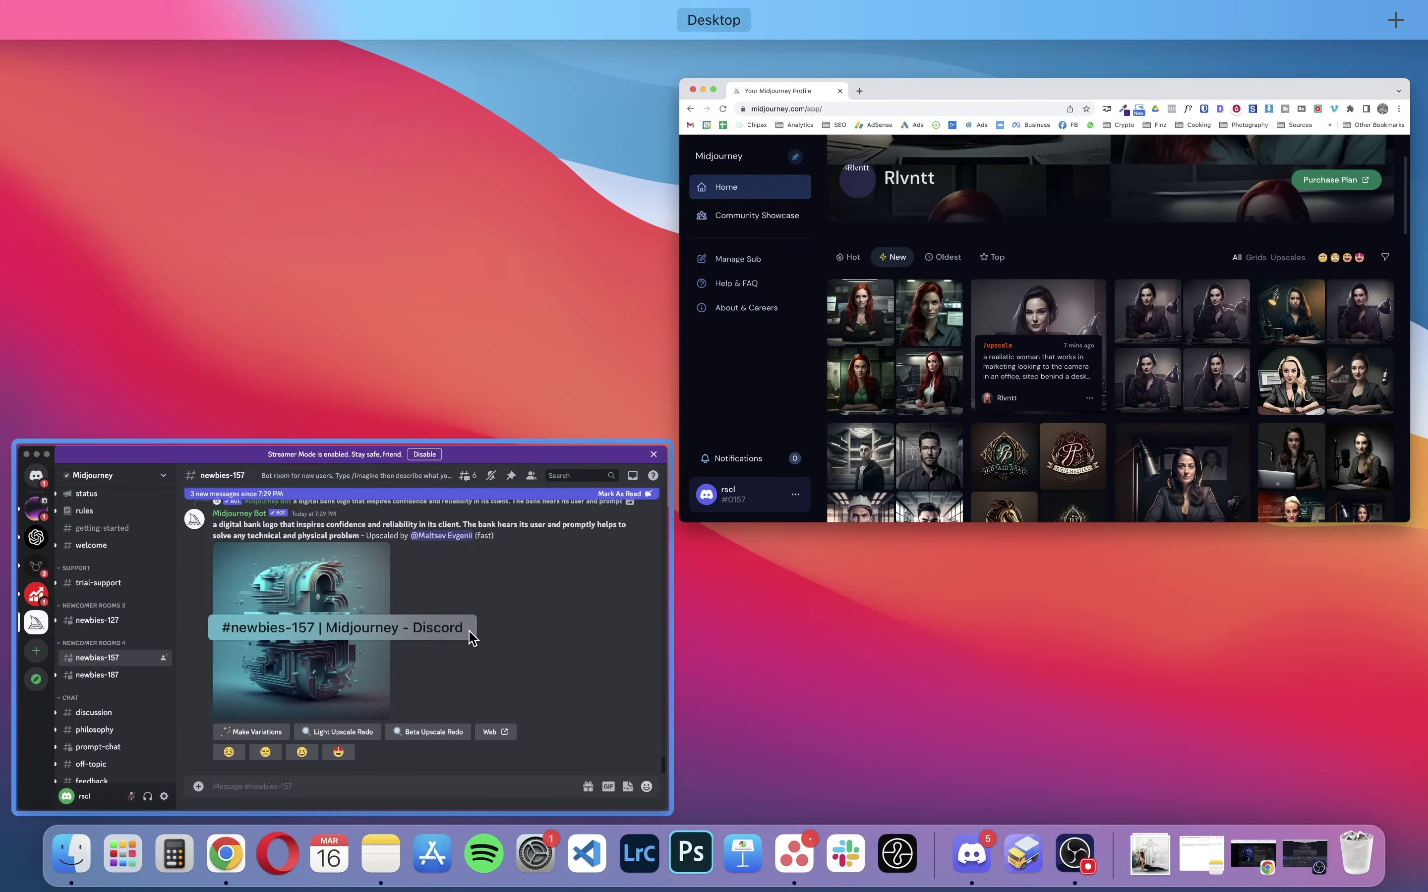
{"action": "left_click", "coordinate": [472, 637]}
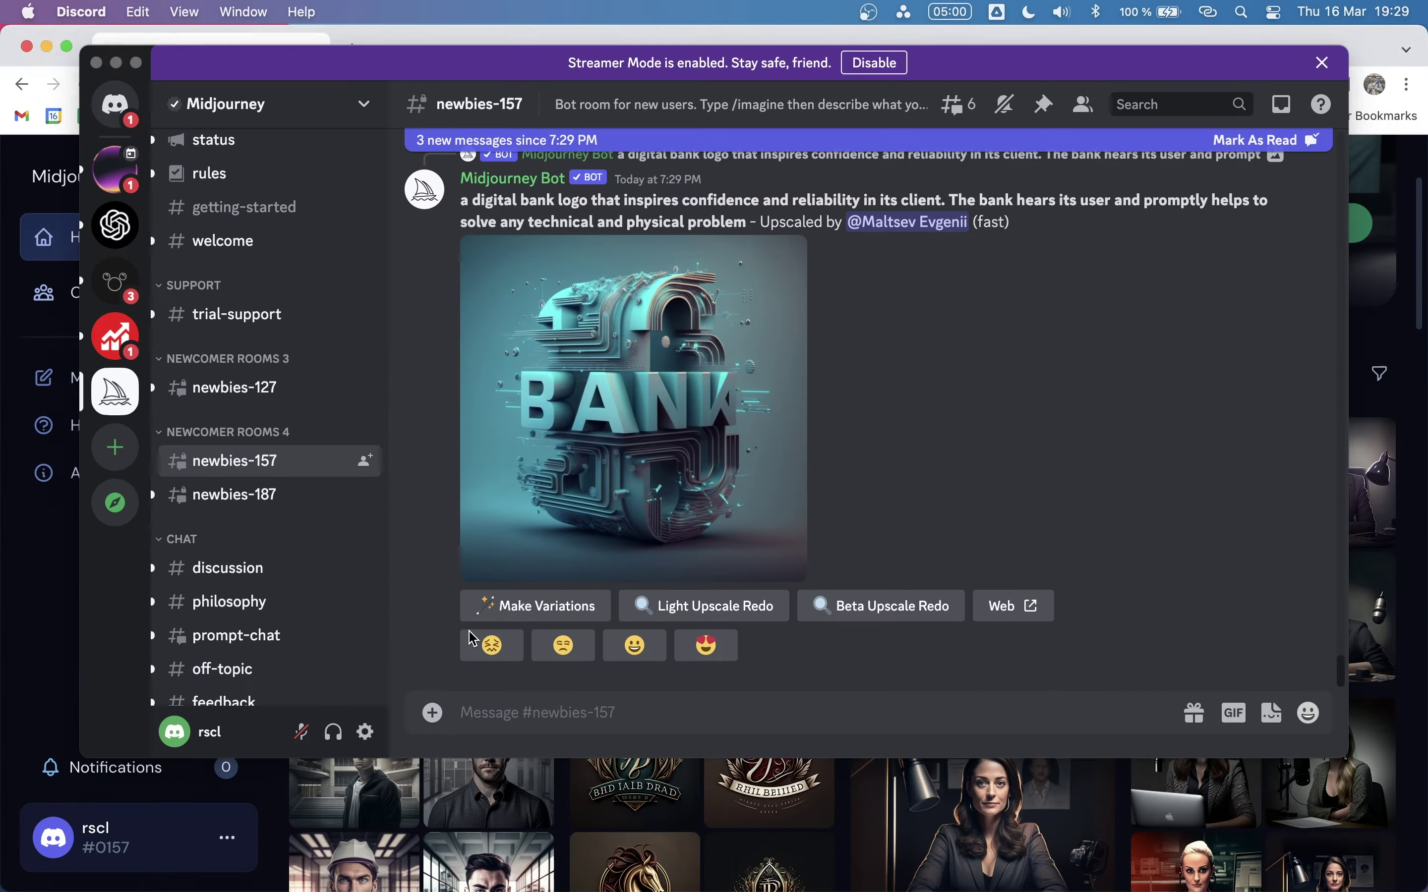
- Scroll newbies-157 to the bot's newest message with the upscaled red-haired woman portrait
{"action": "scroll", "coordinate": [973, 457], "scroll_direction": "up", "scroll_amount": 5}
{"action": "scroll", "coordinate": [978, 459], "scroll_direction": "up", "scroll_amount": 10}
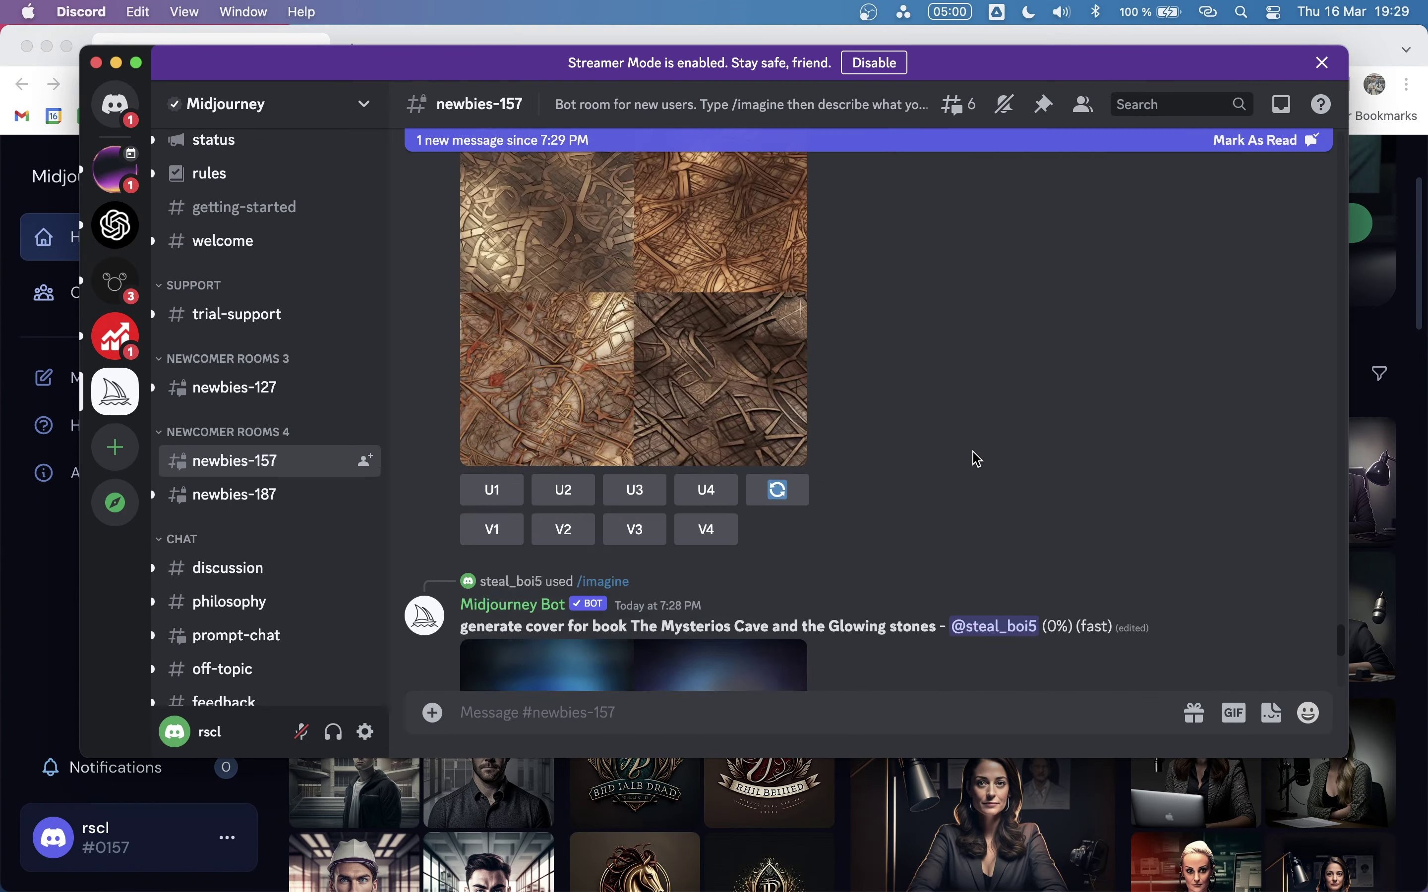
{"action": "scroll", "coordinate": [977, 459], "scroll_direction": "up", "scroll_amount": 3}
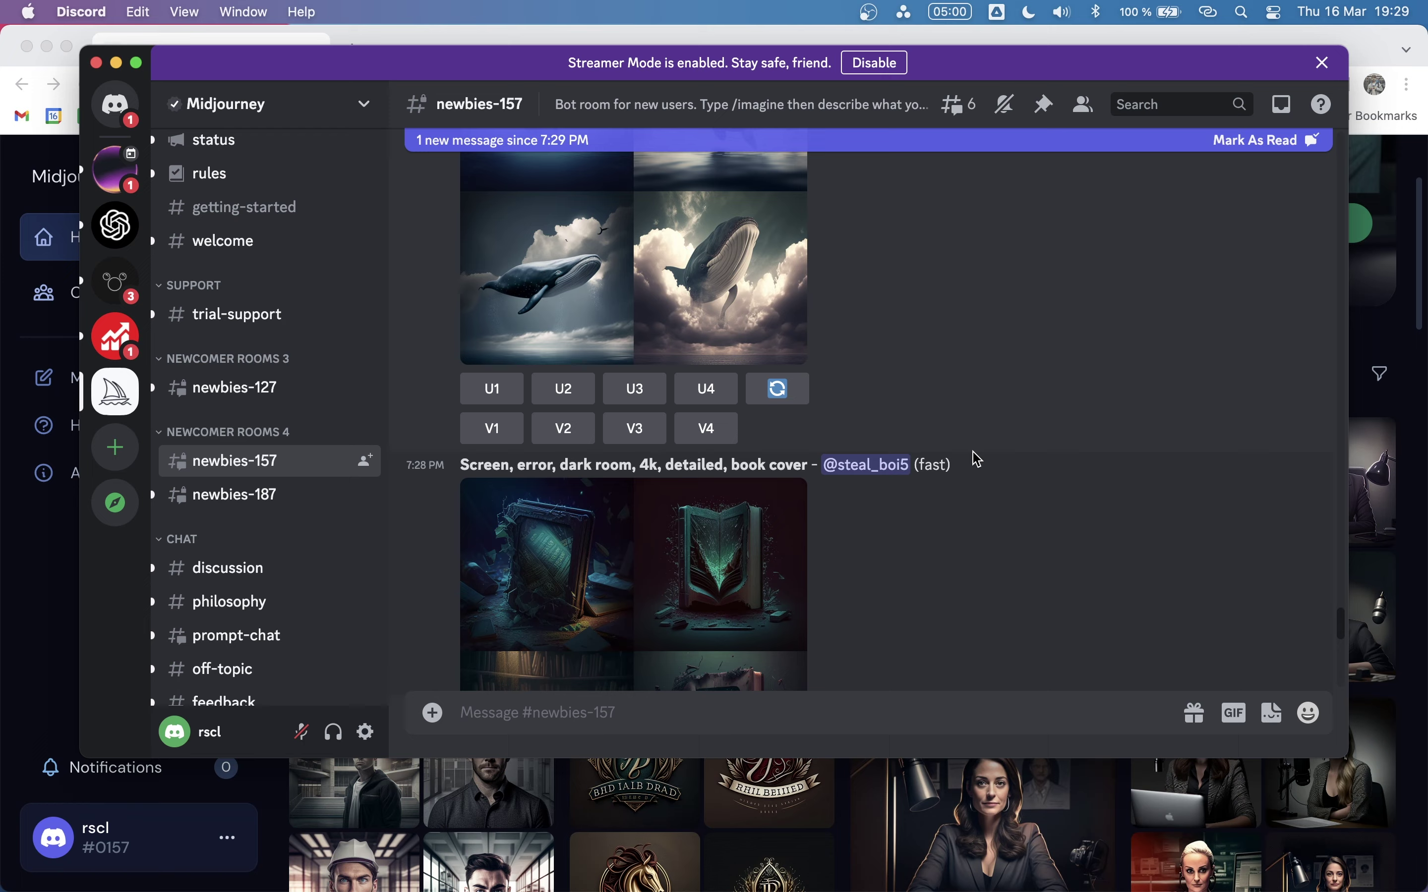
{"action": "scroll", "coordinate": [977, 459], "scroll_direction": "down", "scroll_amount": 15}
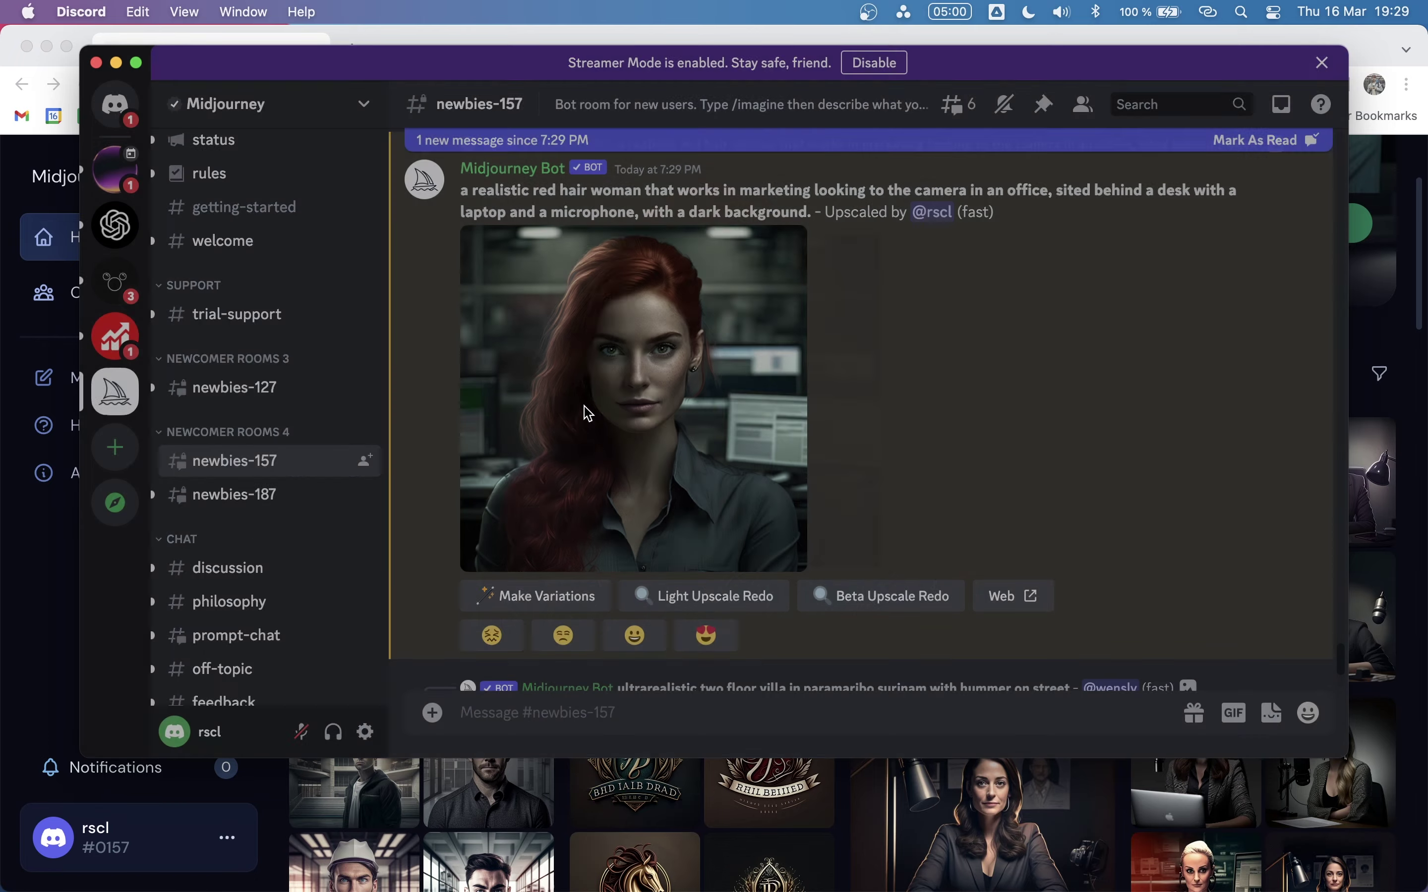
- Open the upscaled portrait full size and drag it to the desktop to save it
{"action": "left_click", "coordinate": [587, 415]}
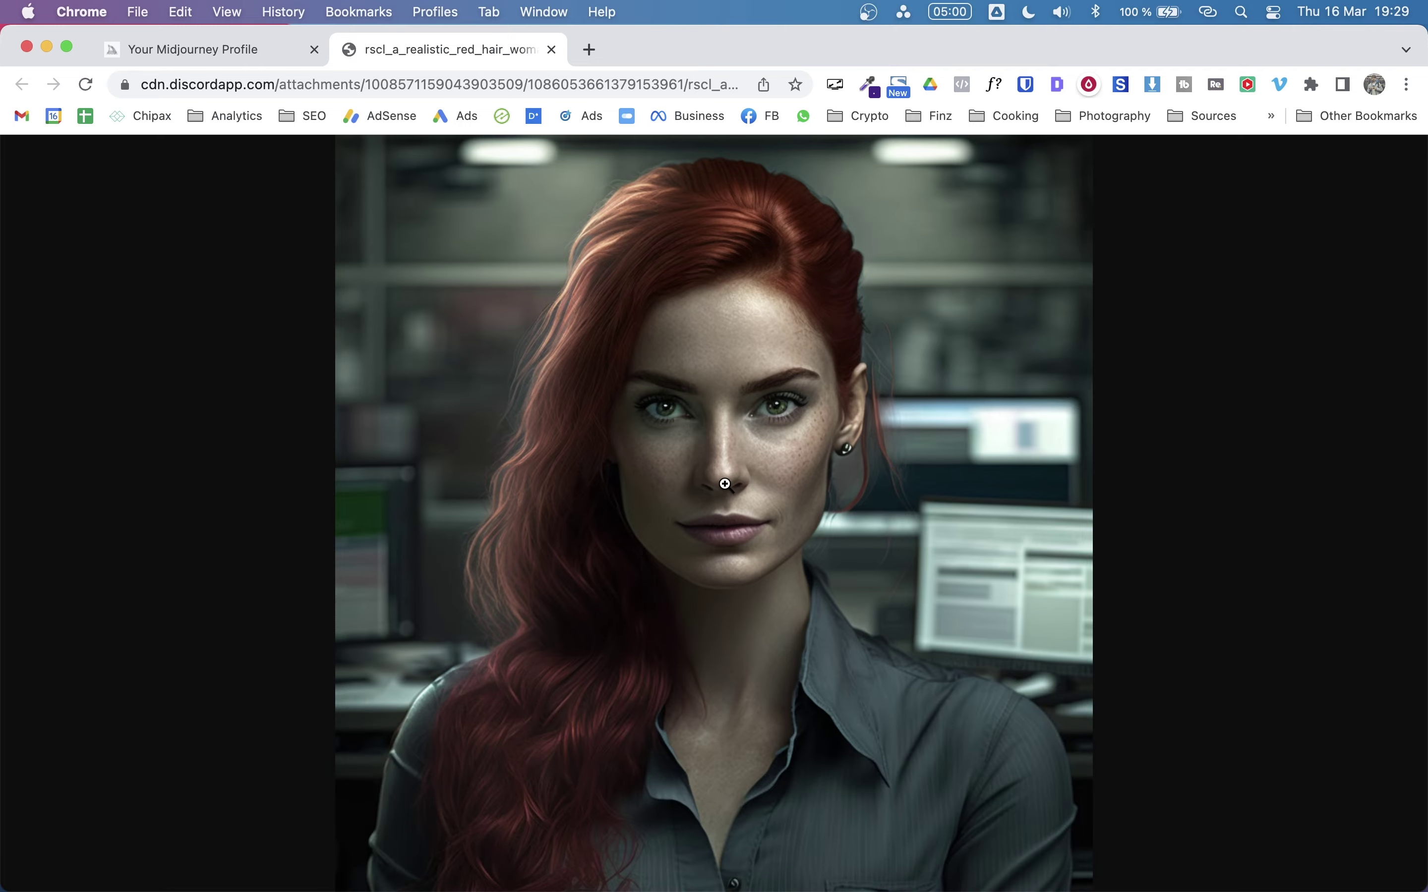
{"action": "left_click_drag", "start_coordinate": [725, 484], "coordinate": [838, 578]}
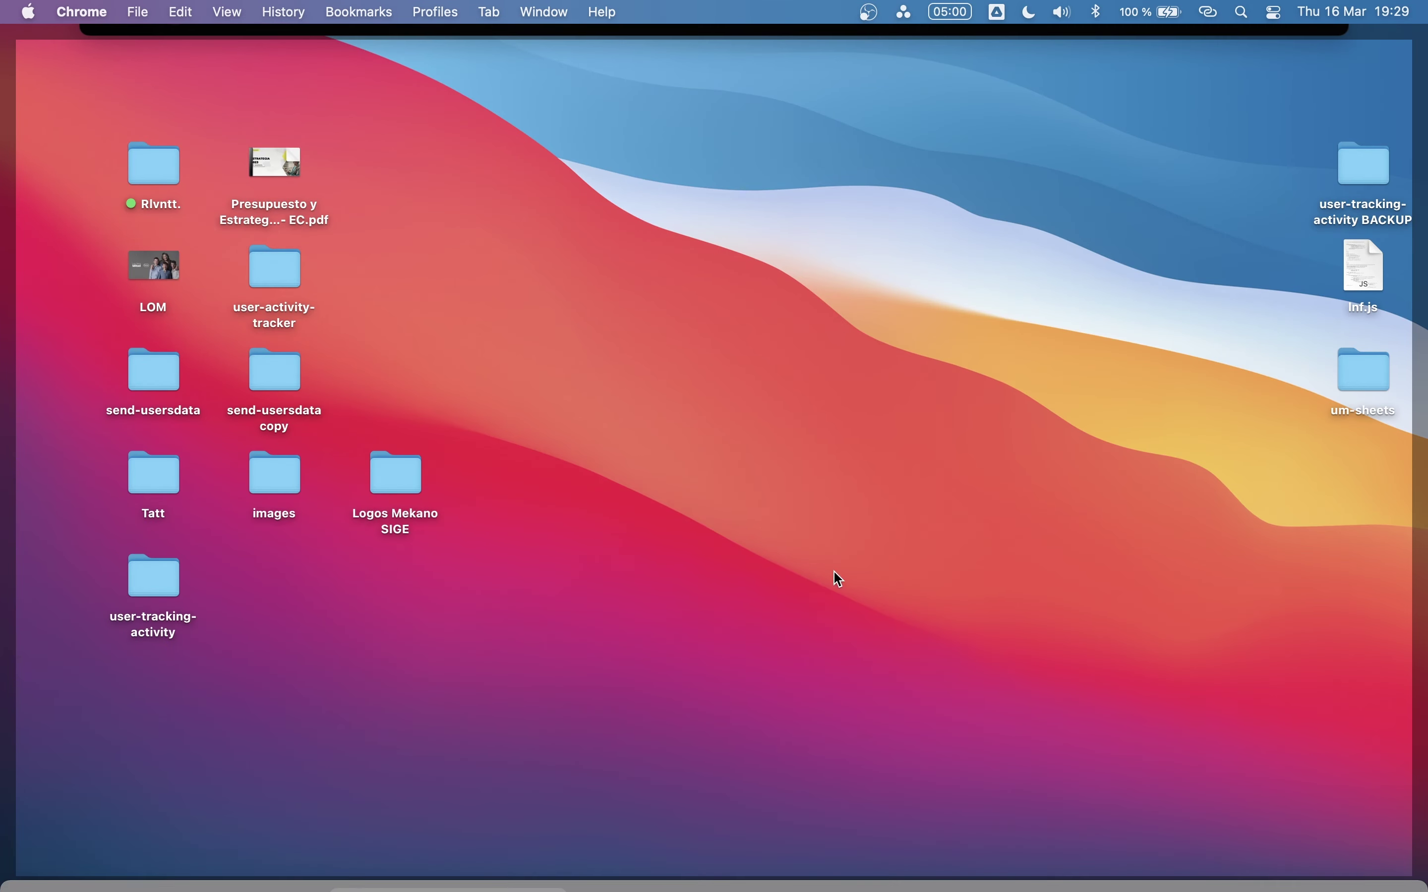
{"action": "key", "text": "ctrl+Up"}
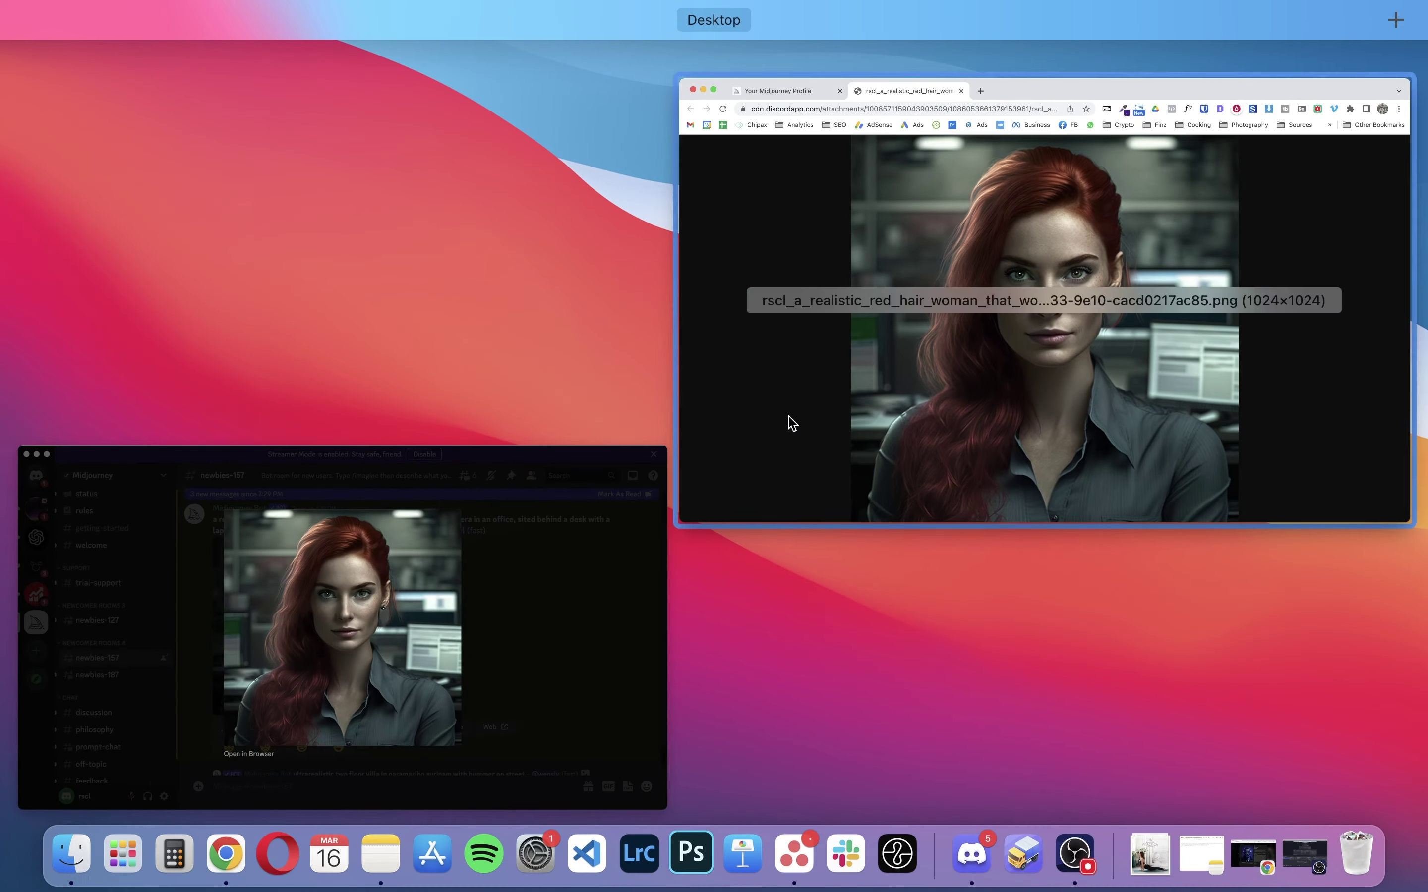
{"action": "left_click", "coordinate": [738, 236]}
{"action": "key", "text": "ctrl+shift+Tab"}
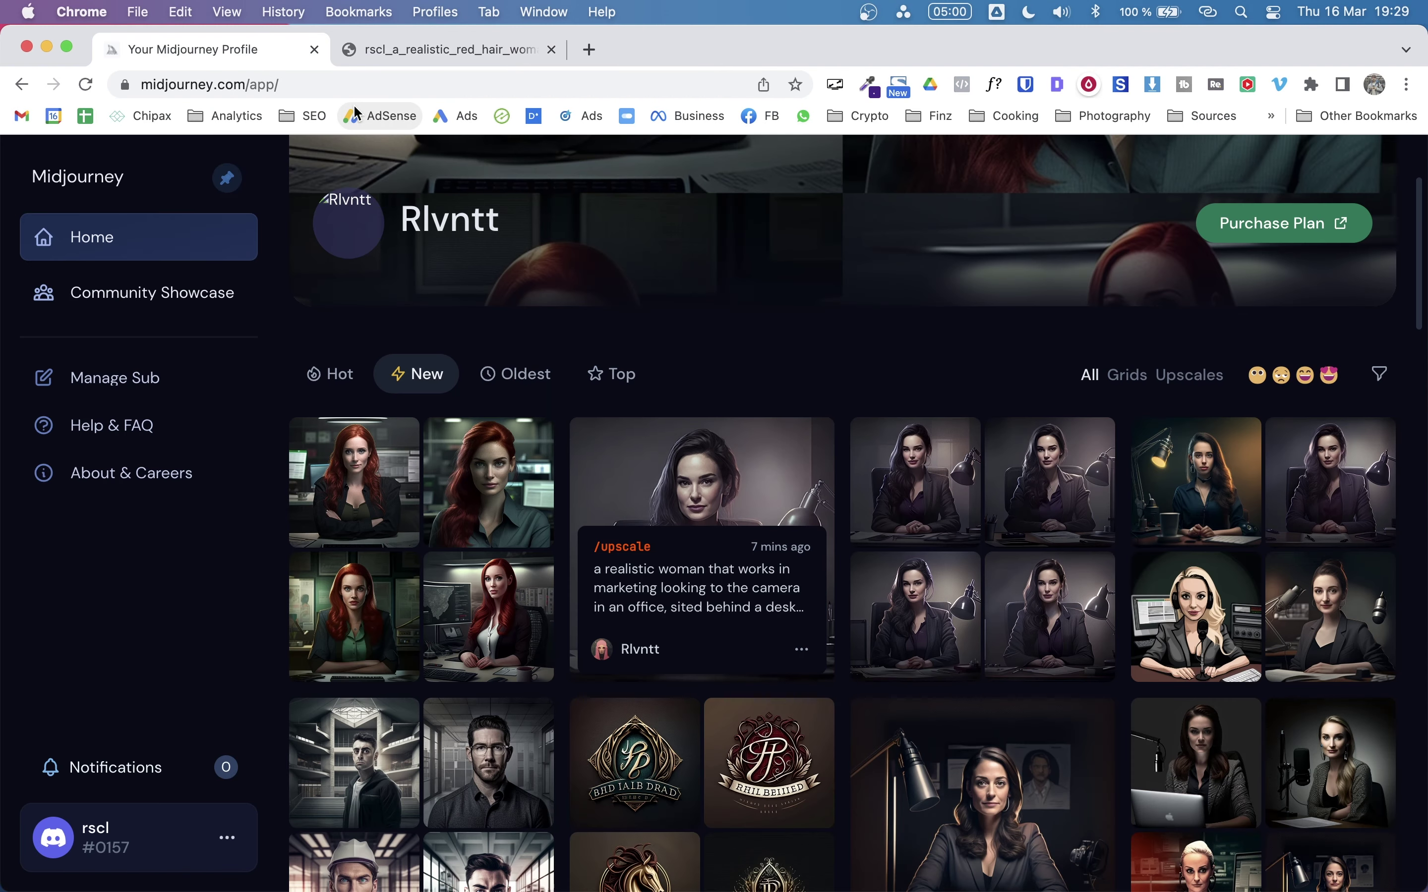
{"action": "scroll", "coordinate": [1013, 390], "scroll_direction": "up", "scroll_amount": 3}
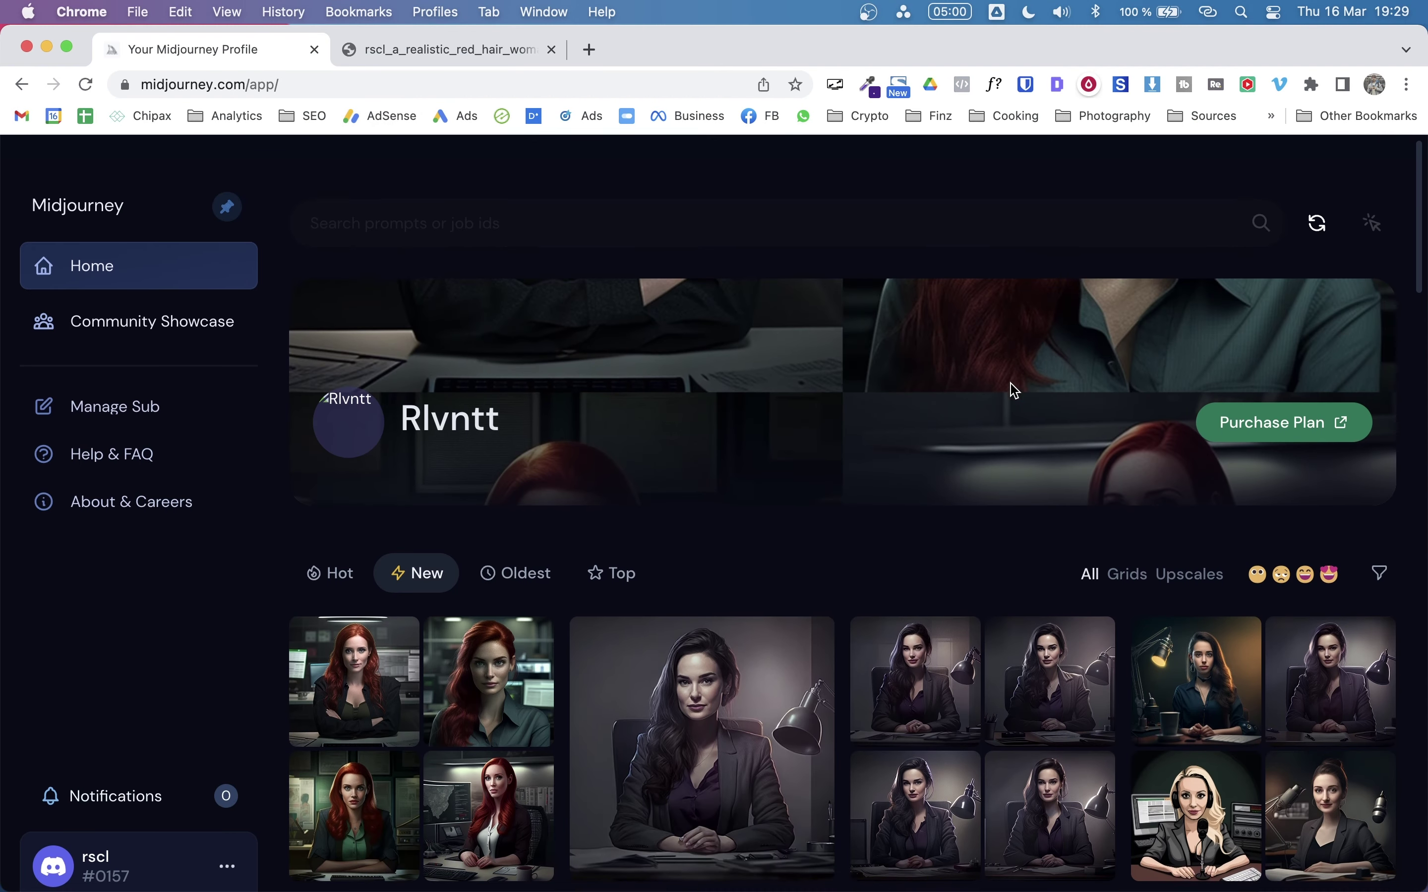
{"action": "left_click", "coordinate": [1316, 196]}
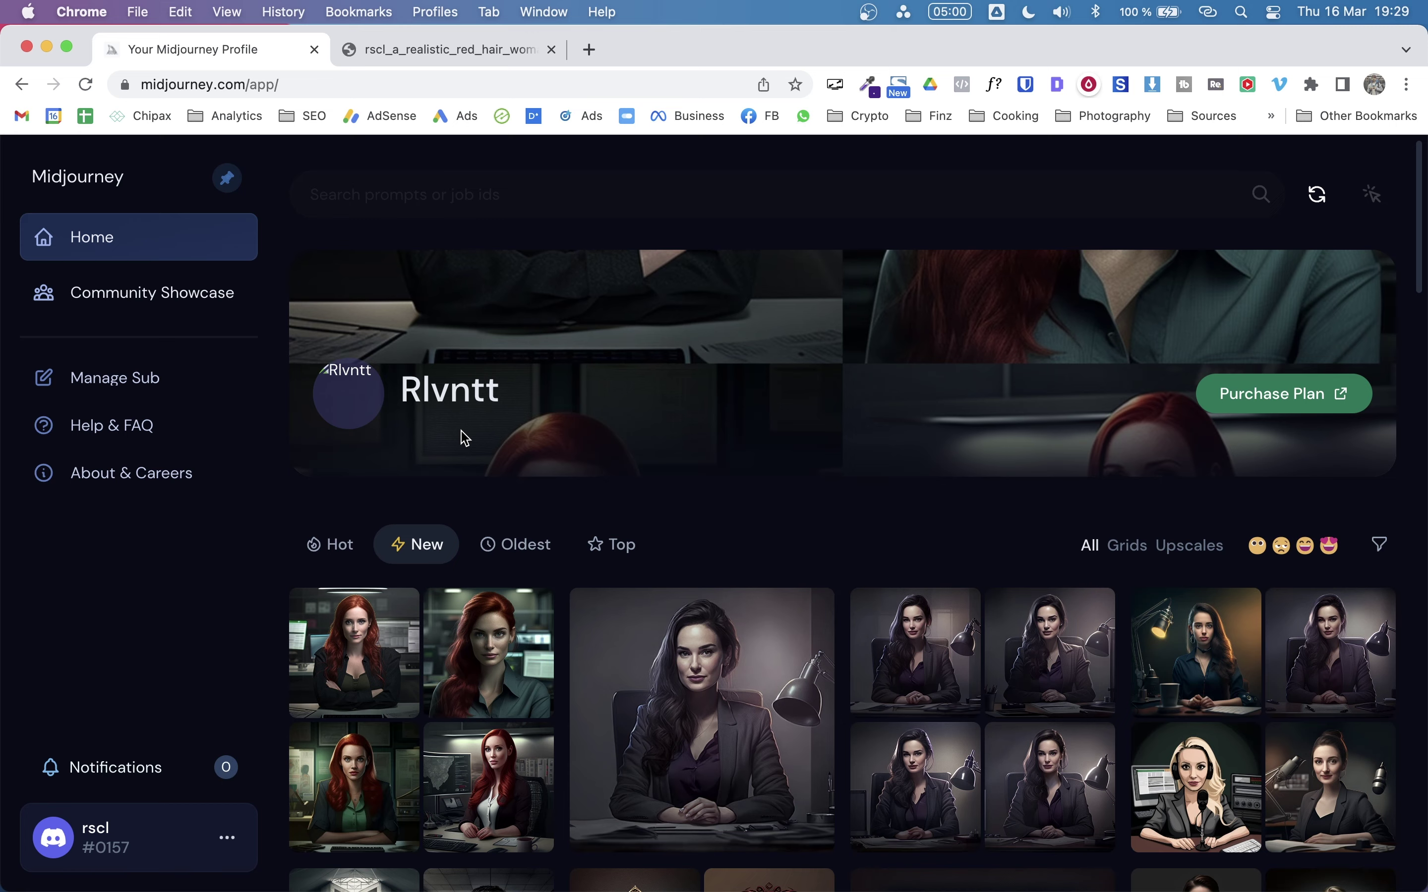
{"action": "scroll", "coordinate": [847, 459], "scroll_direction": "down", "scroll_amount": 5}
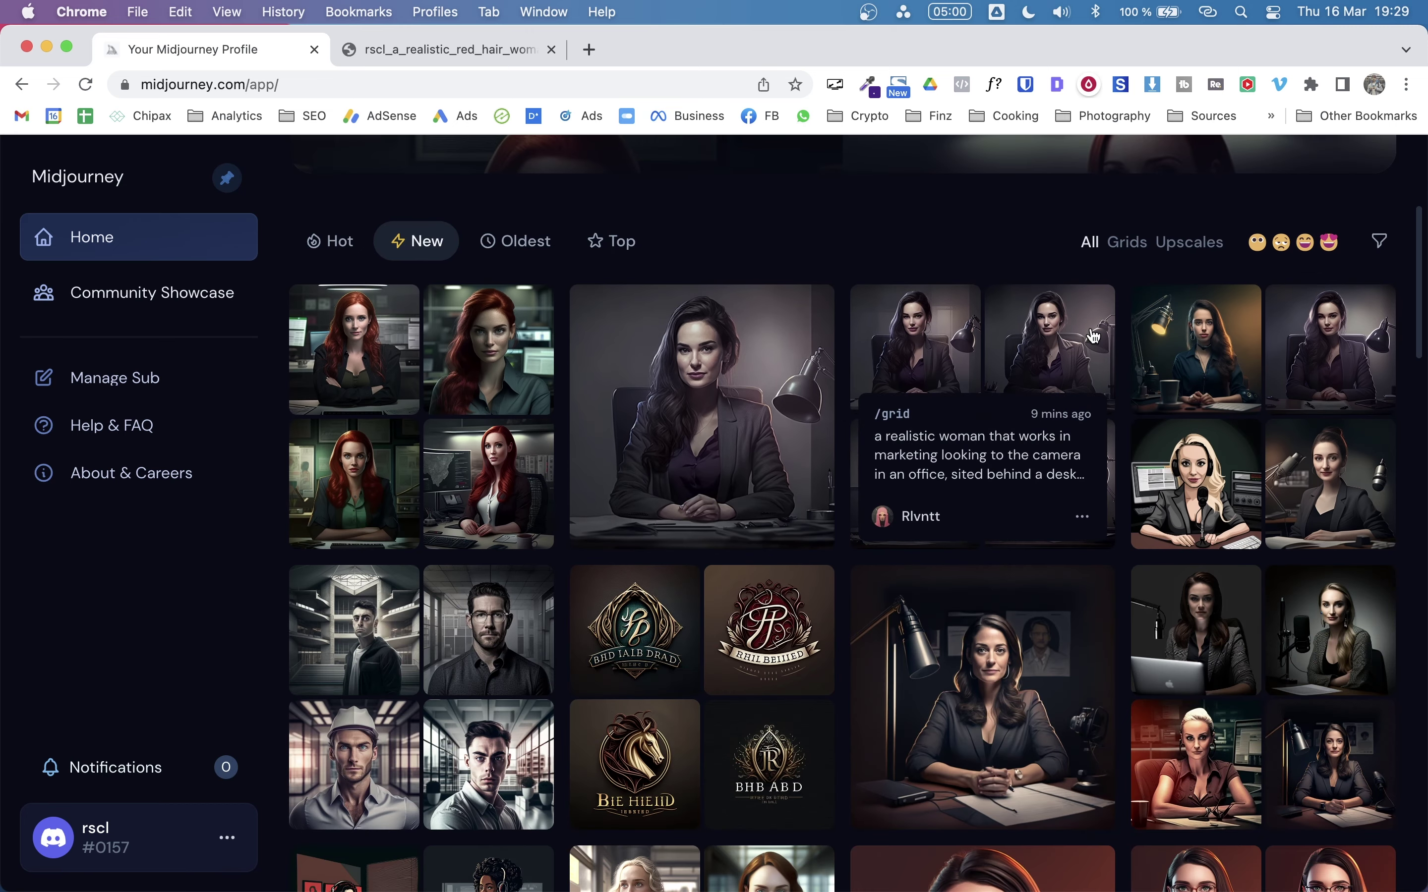
{"action": "scroll", "coordinate": [1093, 335], "scroll_direction": "up", "scroll_amount": 5}
{"action": "left_click", "coordinate": [1318, 195]}
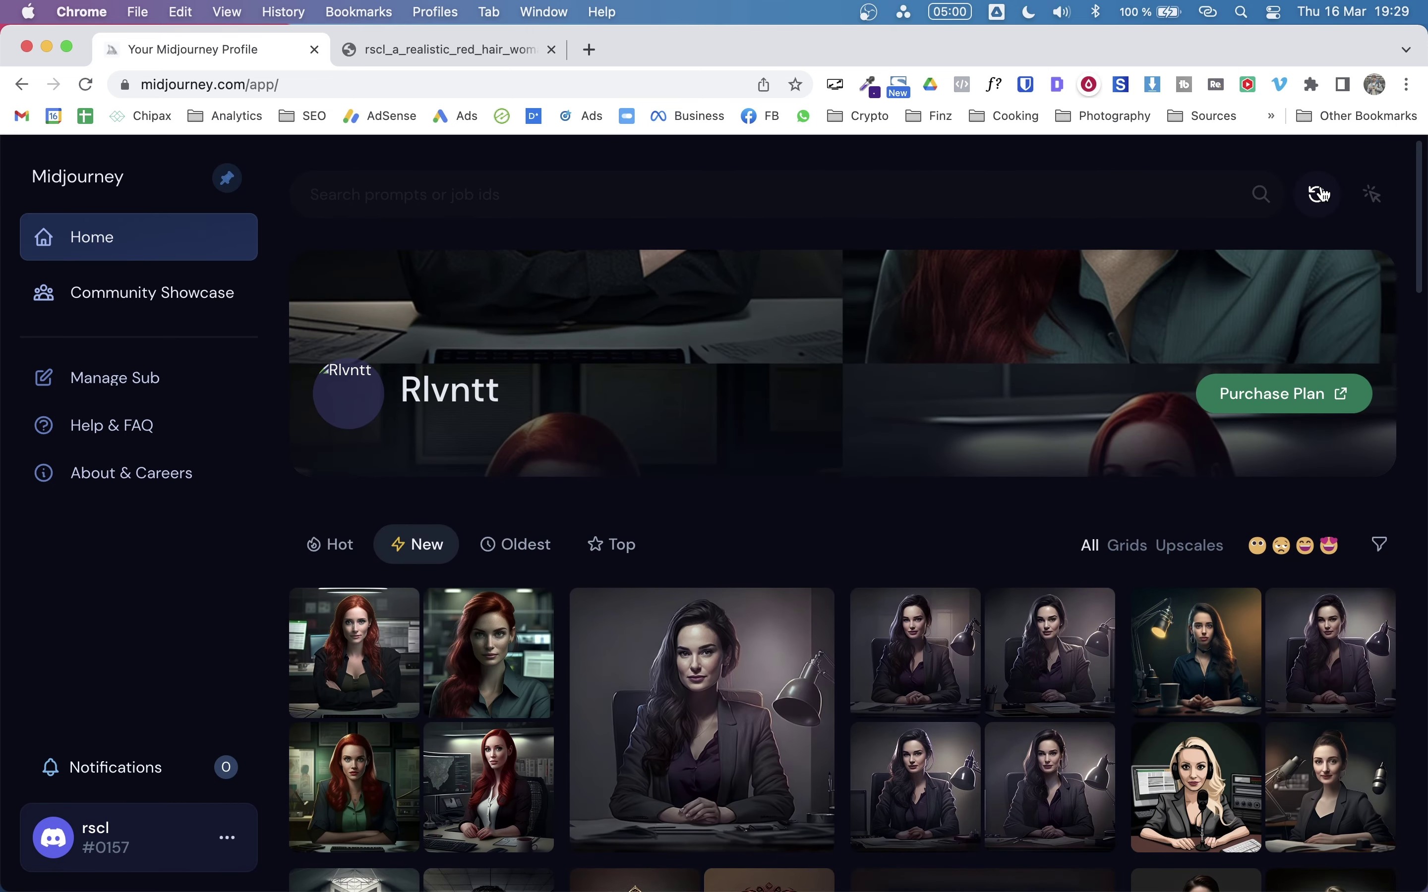
{"action": "left_click", "coordinate": [347, 553]}
{"action": "left_click", "coordinate": [415, 542]}
{"action": "left_click", "coordinate": [1318, 196]}
{"action": "key", "text": "ctrl+Up"}
{"action": "left_click", "coordinate": [369, 470]}
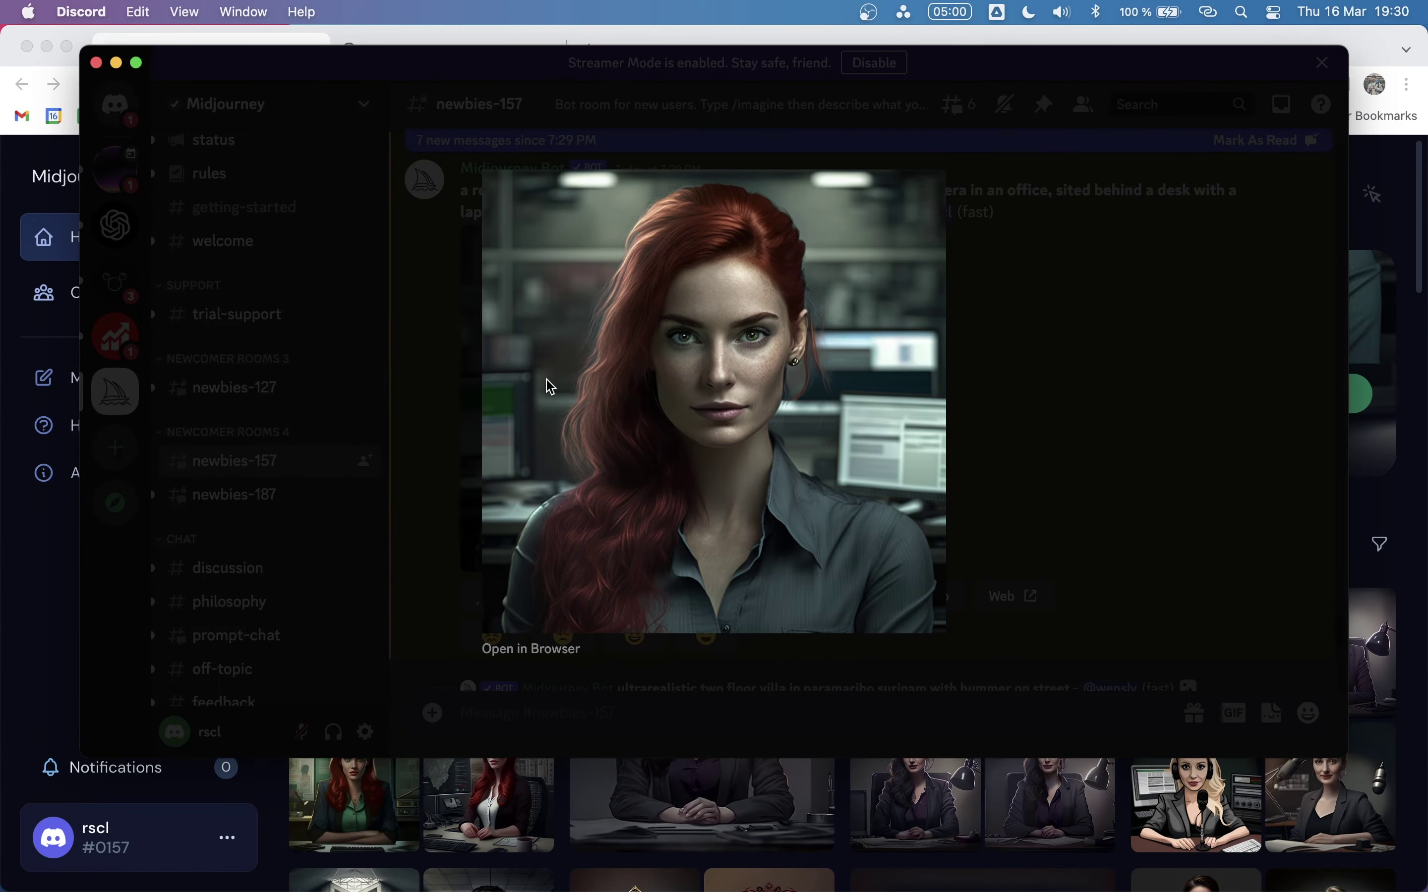
{"action": "left_click", "coordinate": [1158, 381]}
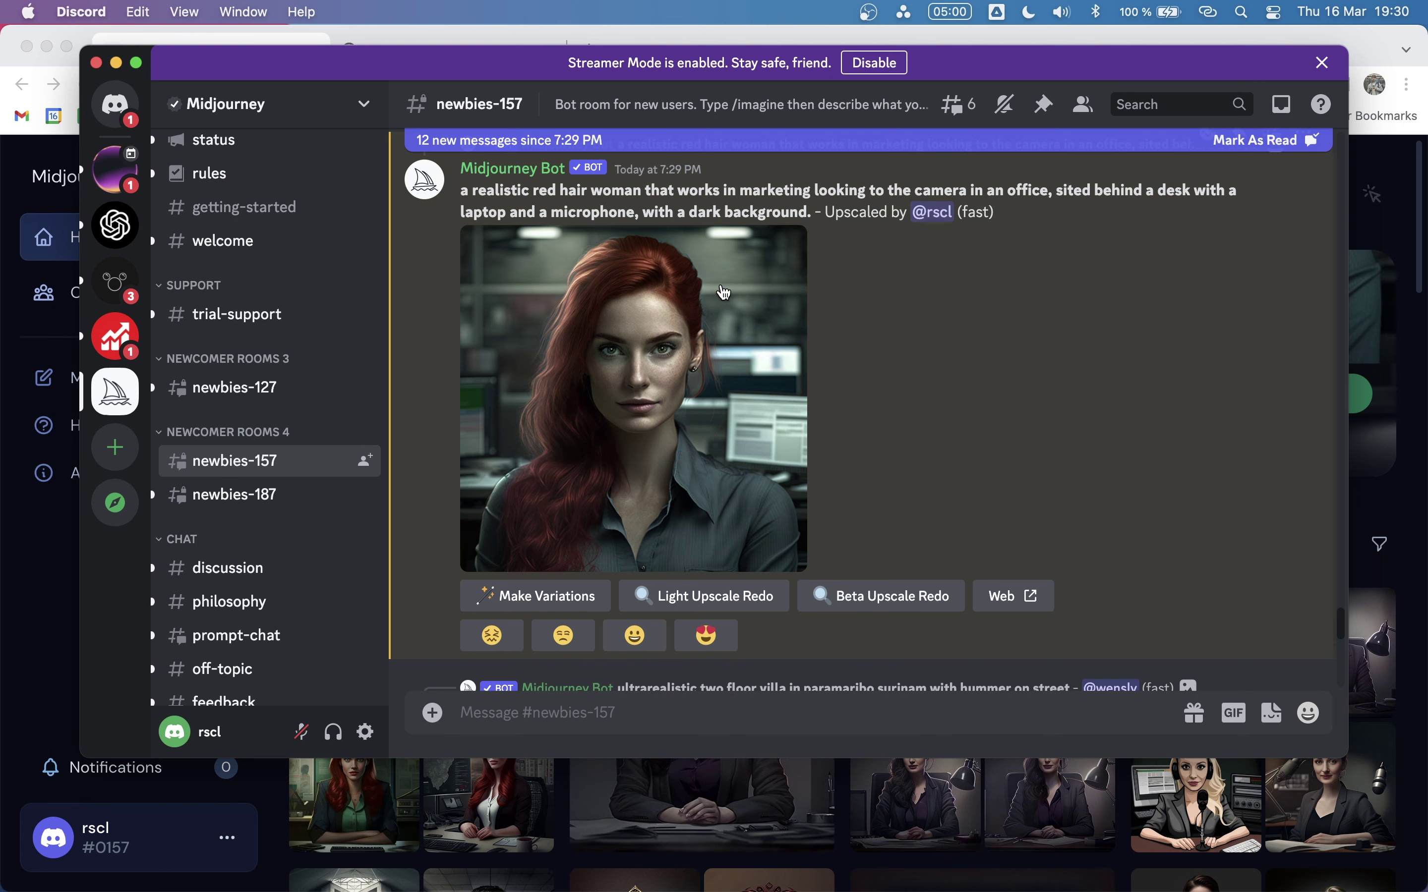
{"action": "left_click", "coordinate": [34, 648]}
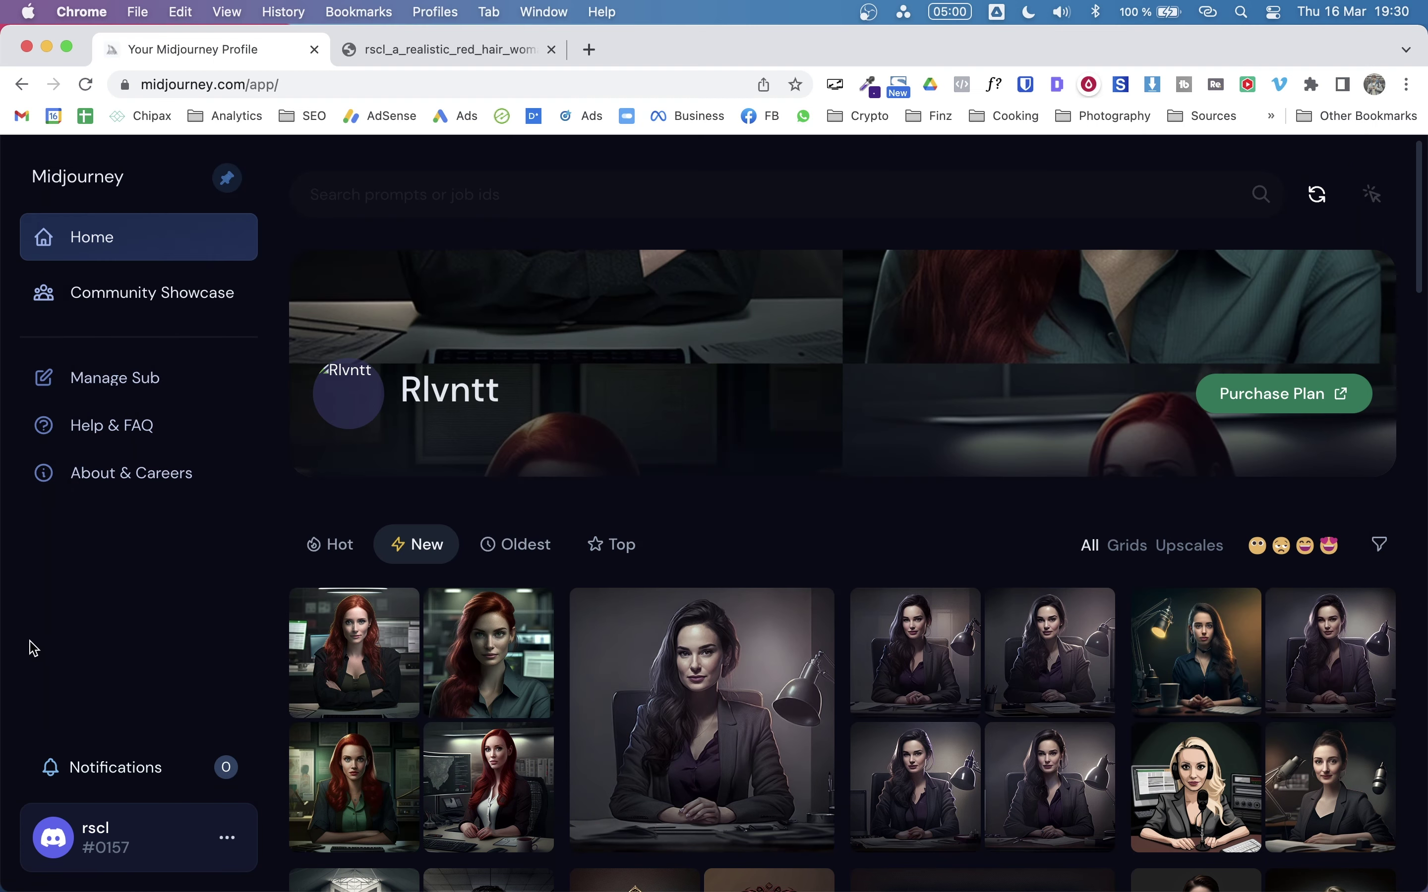
- Replace the portrait tab with a new tab showing ElevenLabs' Speech Synthesis page
{"action": "left_click", "coordinate": [552, 50]}
{"action": "left_click", "coordinate": [356, 51]}
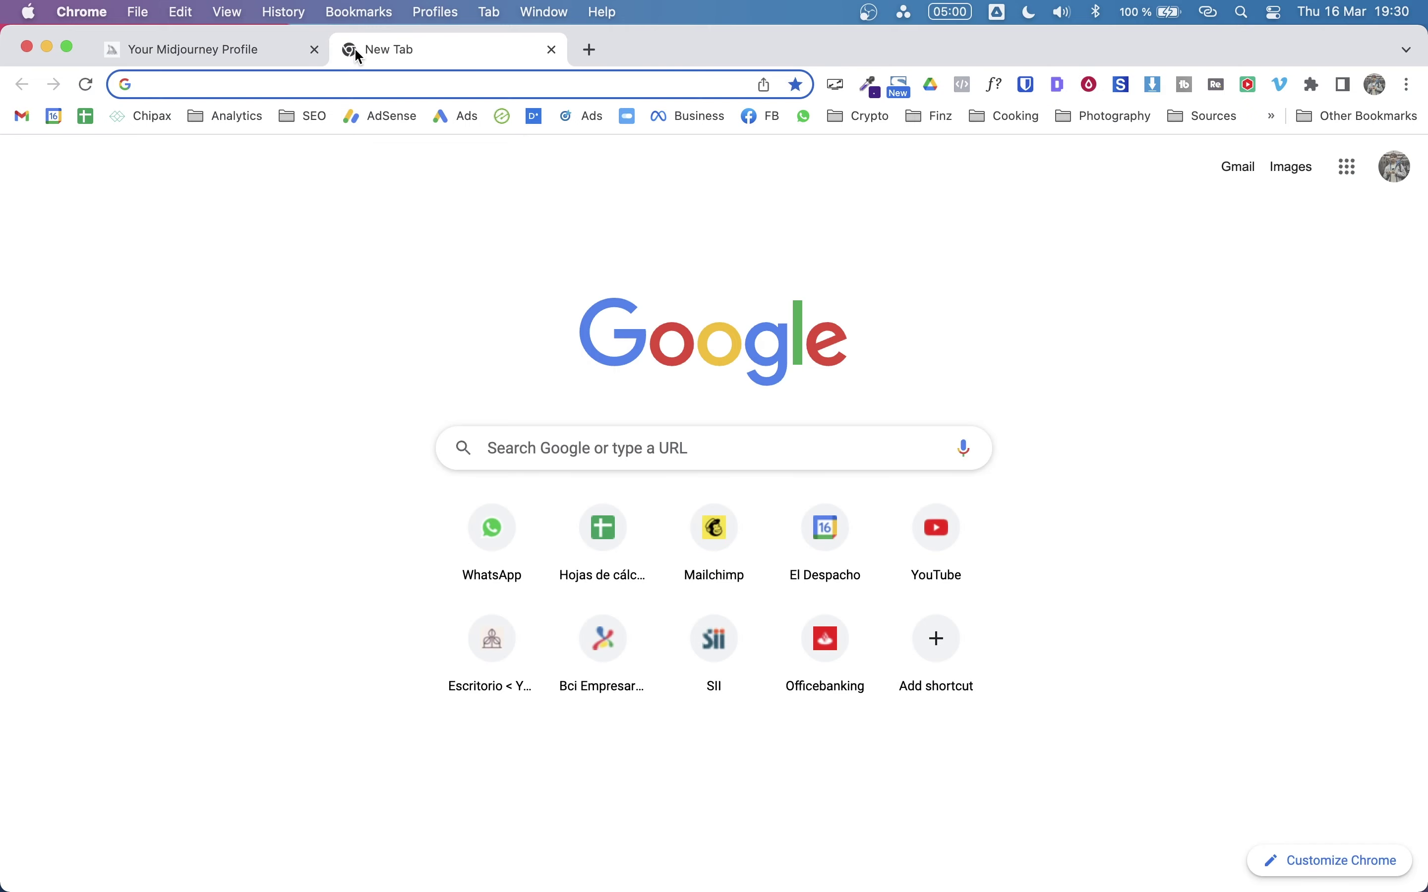
{"action": "type", "text": "elev"}
{"action": "key", "text": "Return"}
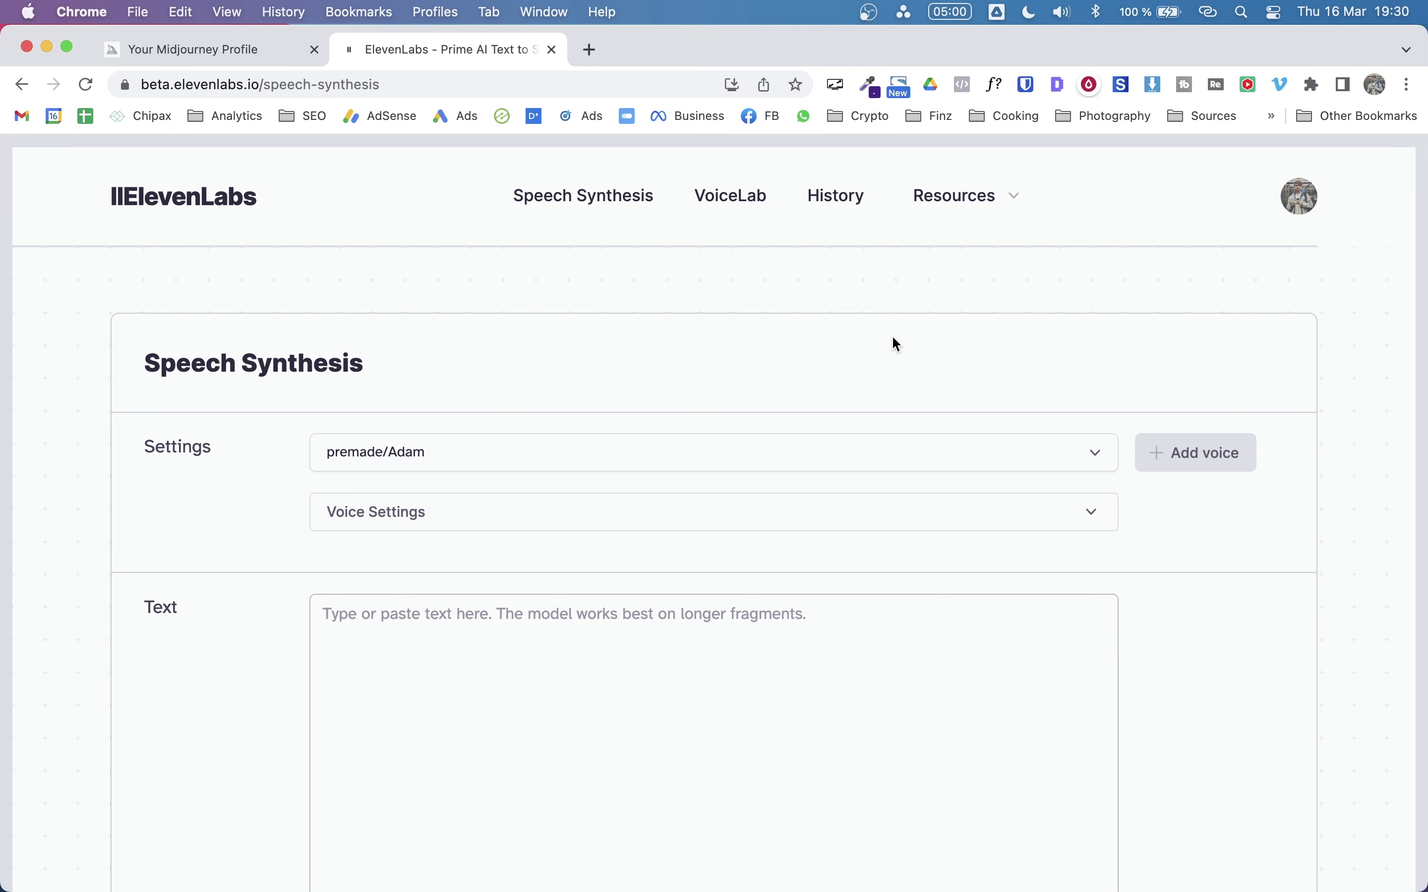
{"action": "scroll", "coordinate": [703, 541], "scroll_direction": "down", "scroll_amount": 5}
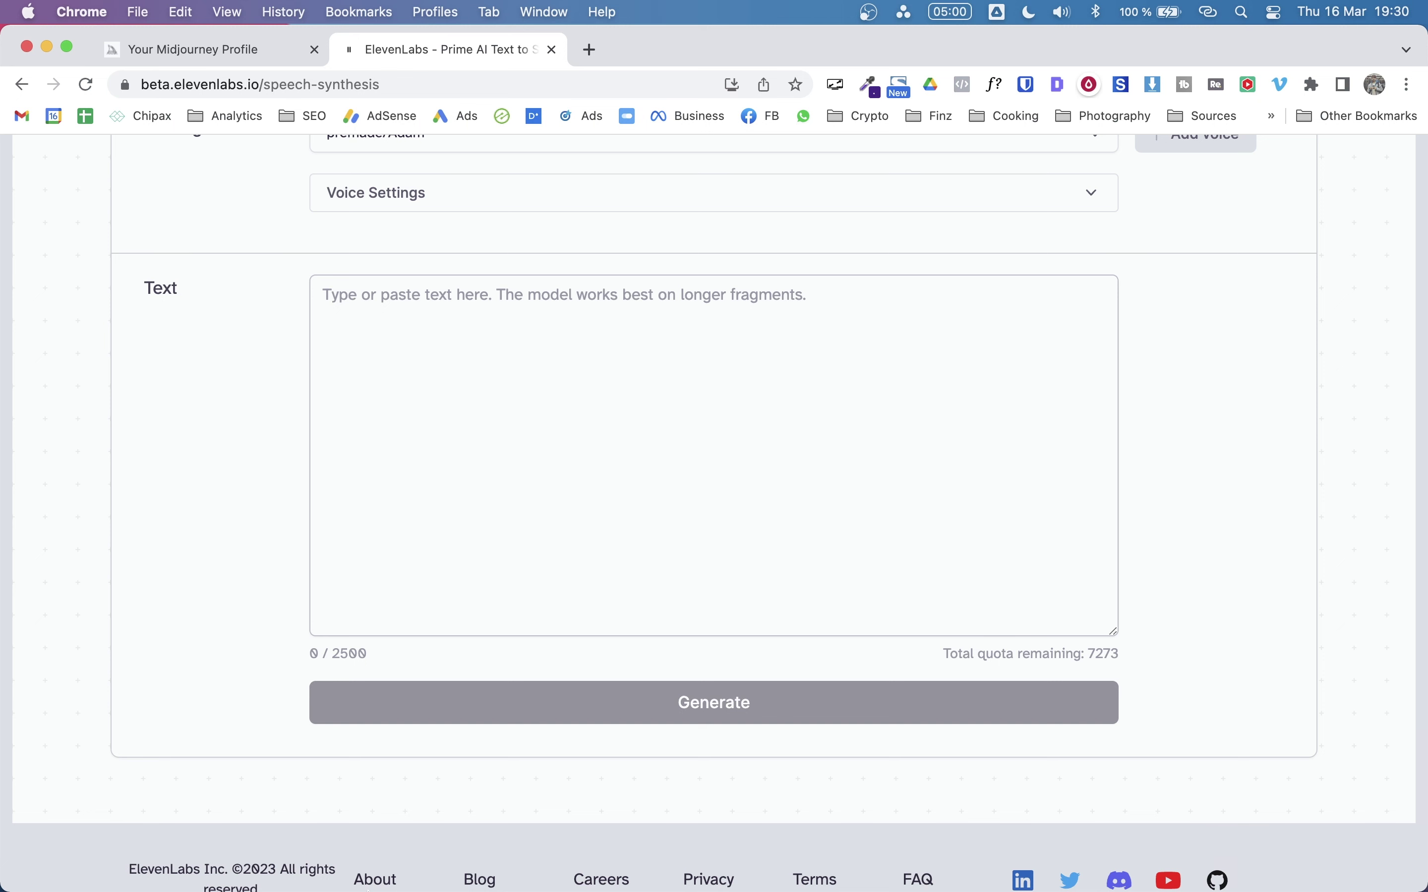
- Copy the 'In today's video' script paragraph from the notes into the ElevenLabs text box
{"action": "left_click", "coordinate": [379, 871]}
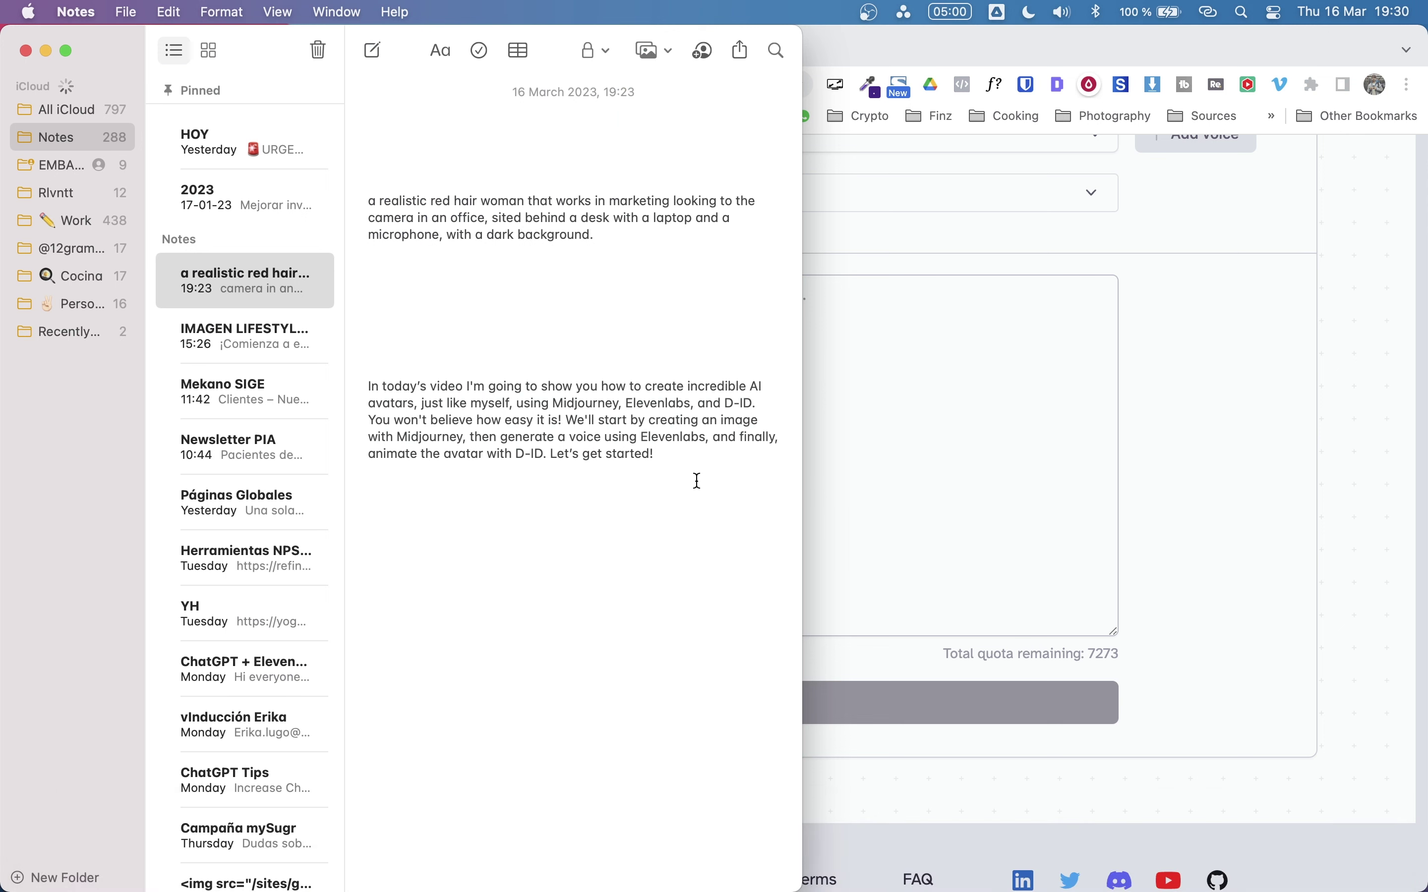
{"action": "left_click_drag", "start_coordinate": [695, 478], "coordinate": [344, 382]}
{"action": "key", "text": "super+c"}
{"action": "left_click", "coordinate": [909, 397]}
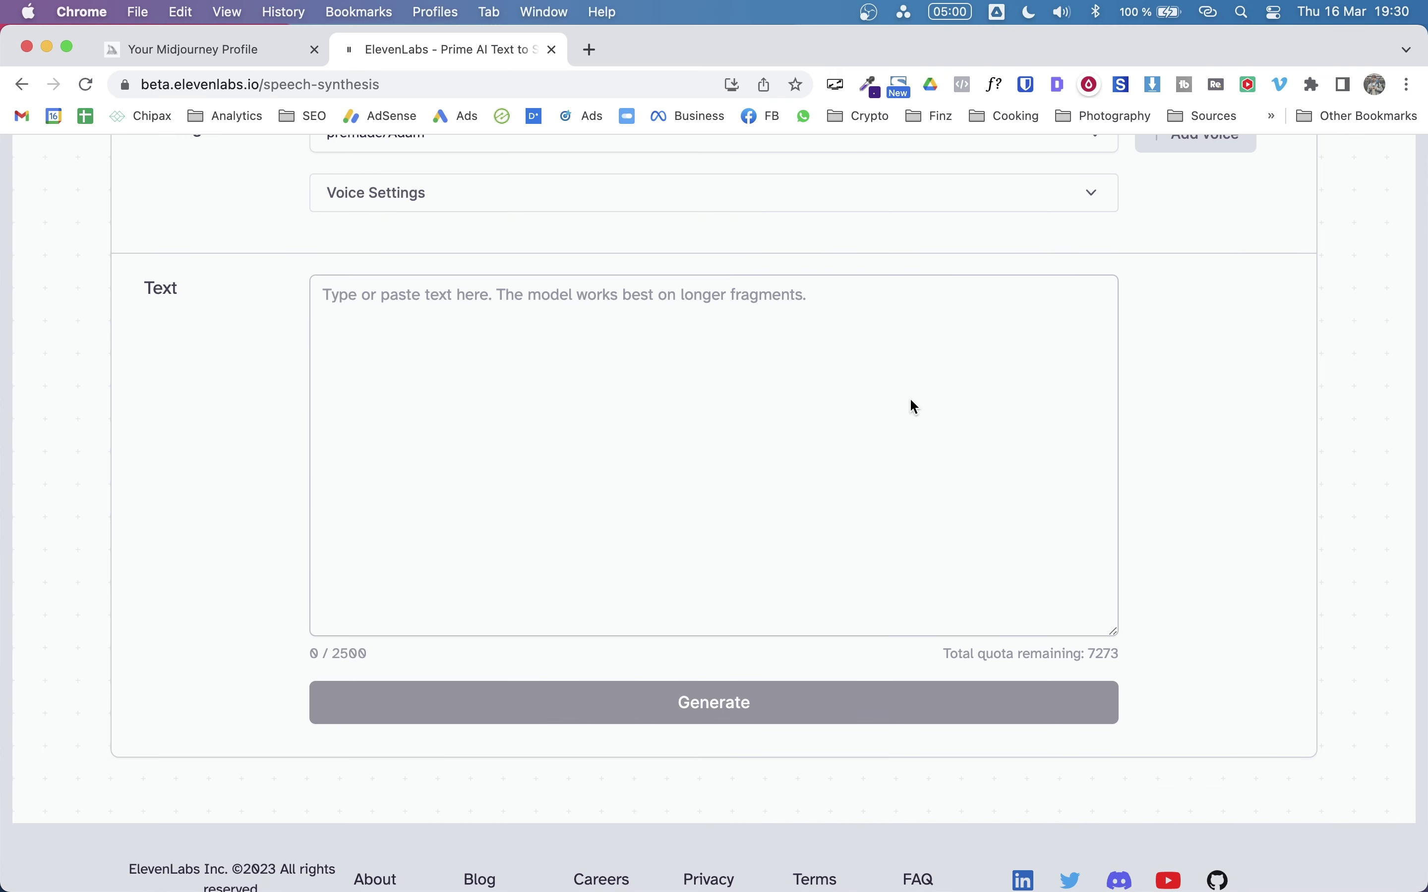
{"action": "left_click", "coordinate": [671, 378]}
{"action": "key", "text": "super+v"}
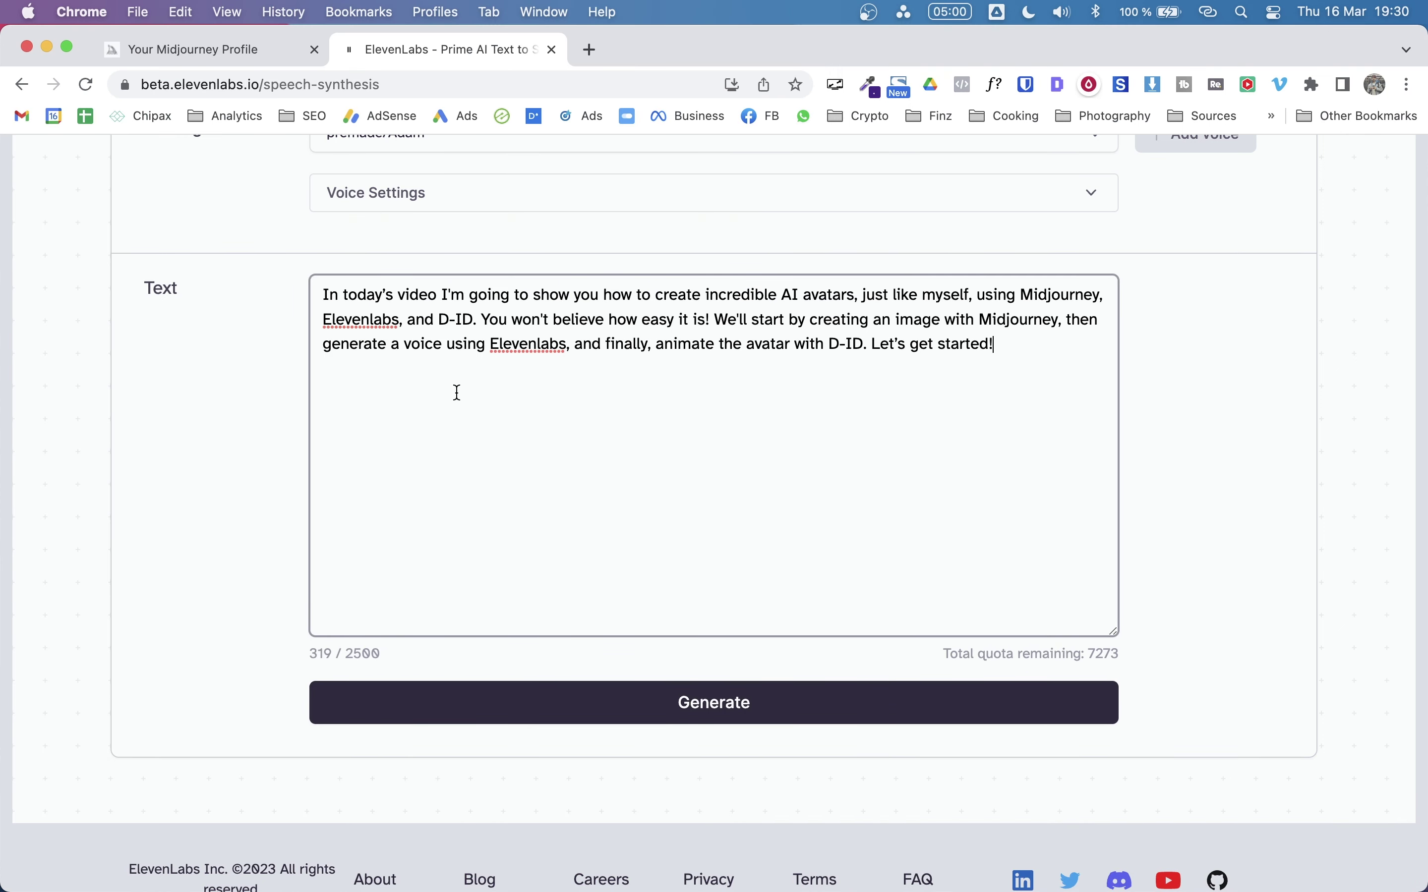
{"action": "scroll", "coordinate": [699, 542], "scroll_direction": "up", "scroll_amount": 5}
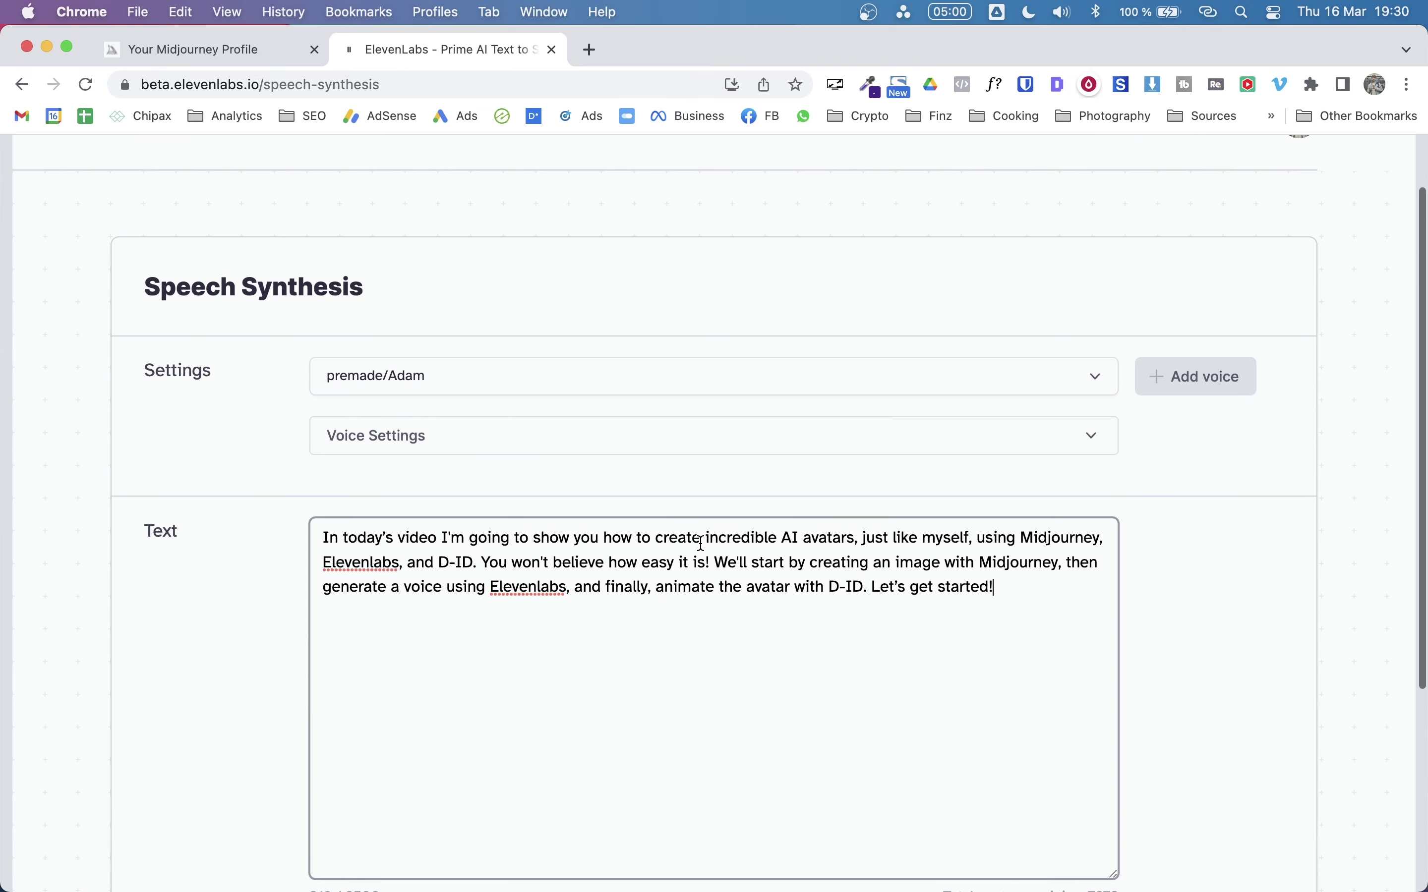
{"action": "scroll", "coordinate": [472, 418], "scroll_direction": "up", "scroll_amount": 2}
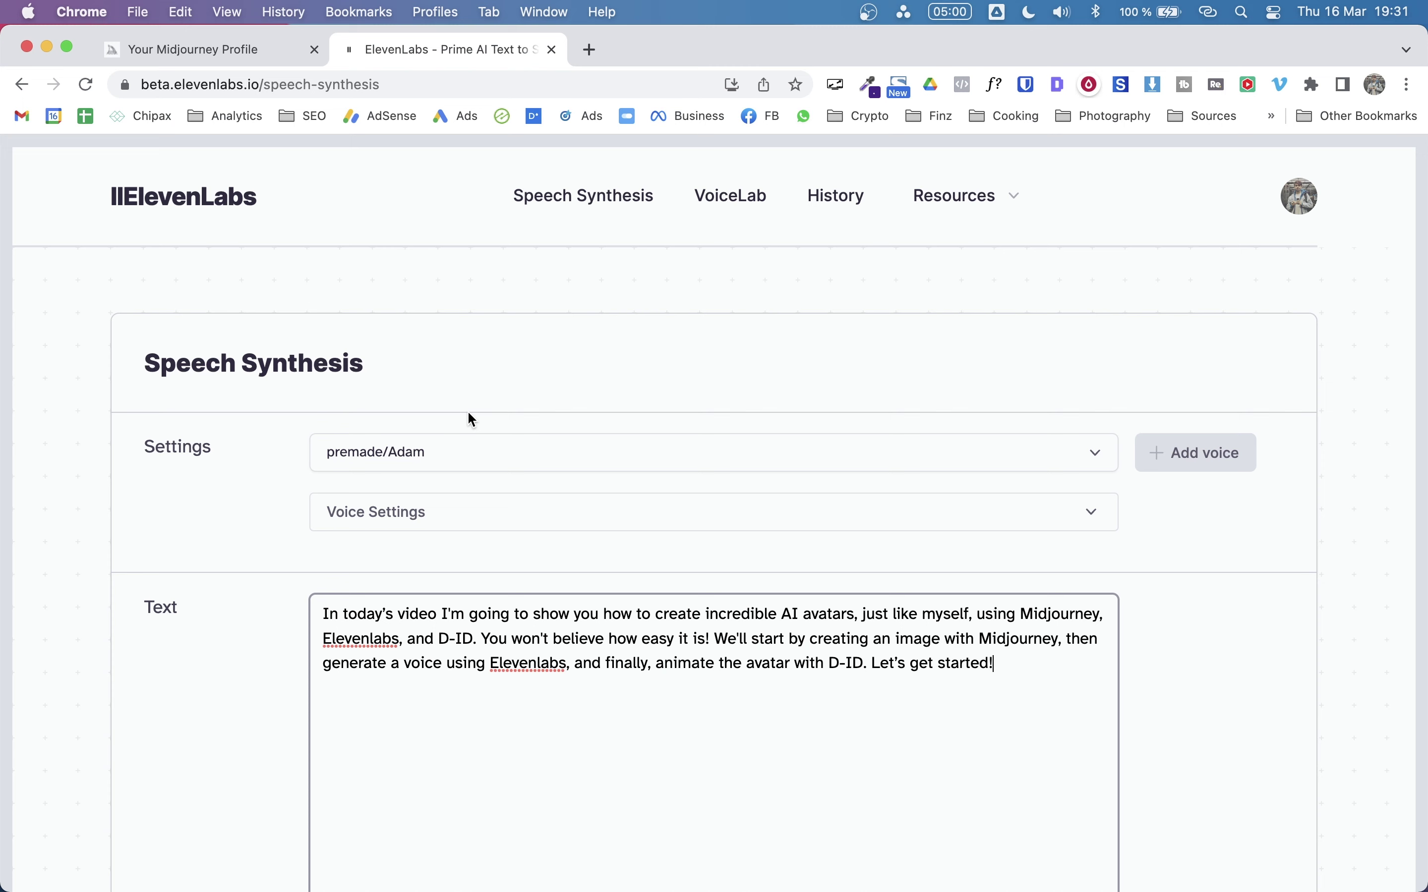
- Select the premade/Bella voice and expand Voice Settings
{"action": "left_click", "coordinate": [671, 451]}
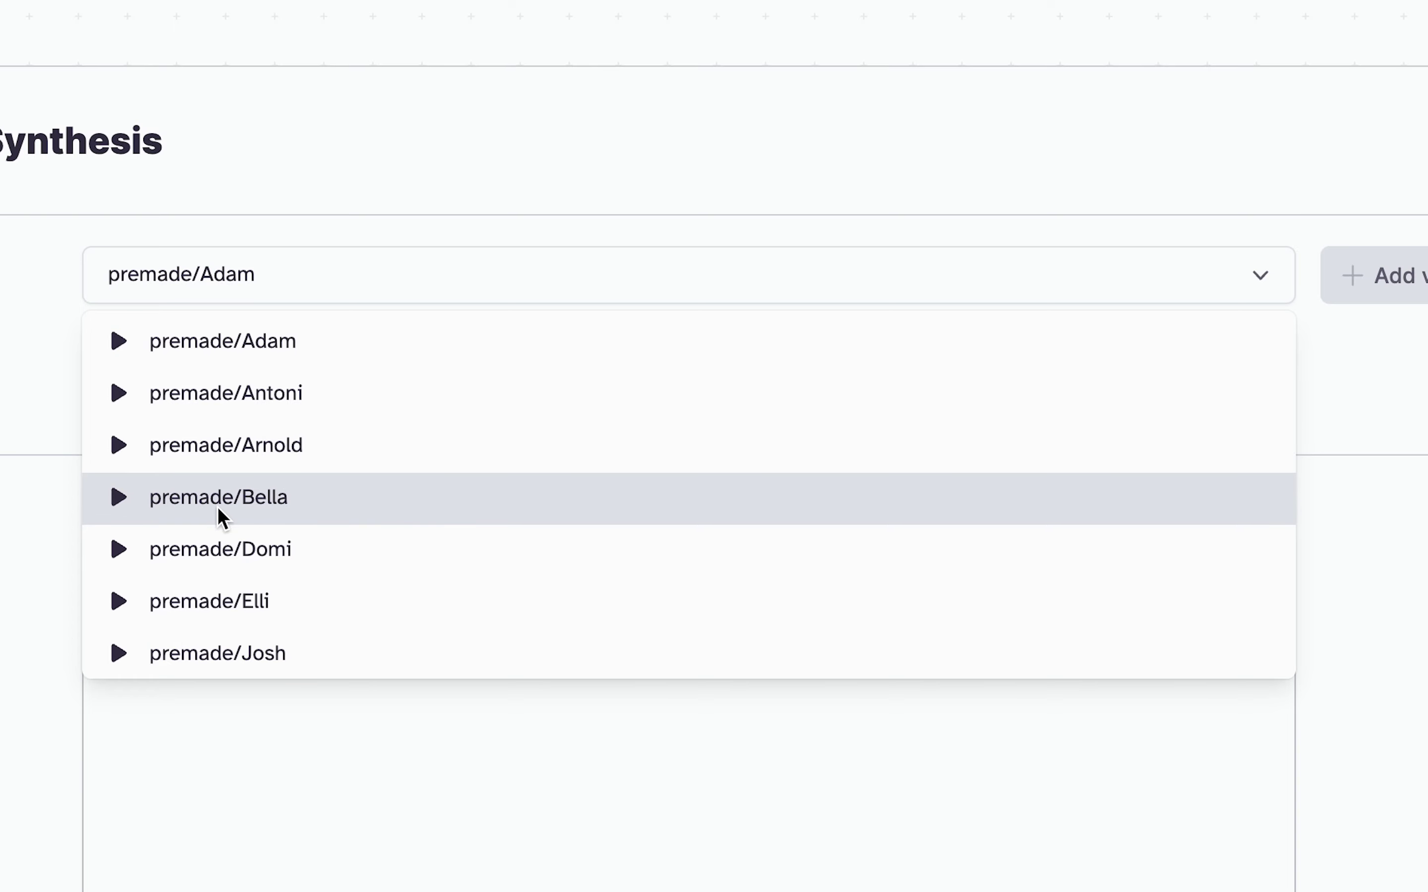
{"action": "left_click", "coordinate": [213, 496]}
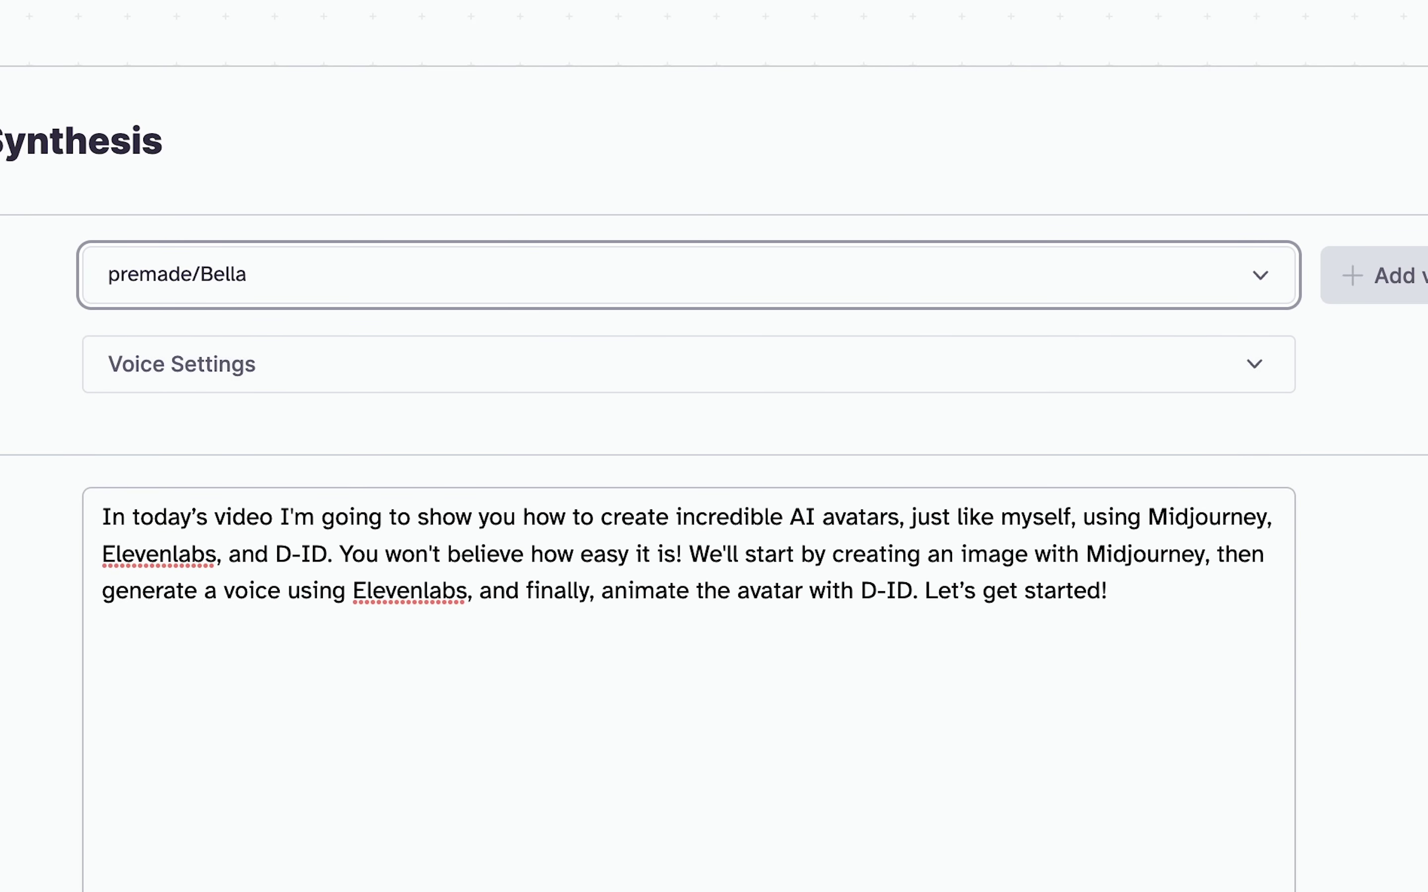
{"action": "left_click", "coordinate": [1103, 356]}
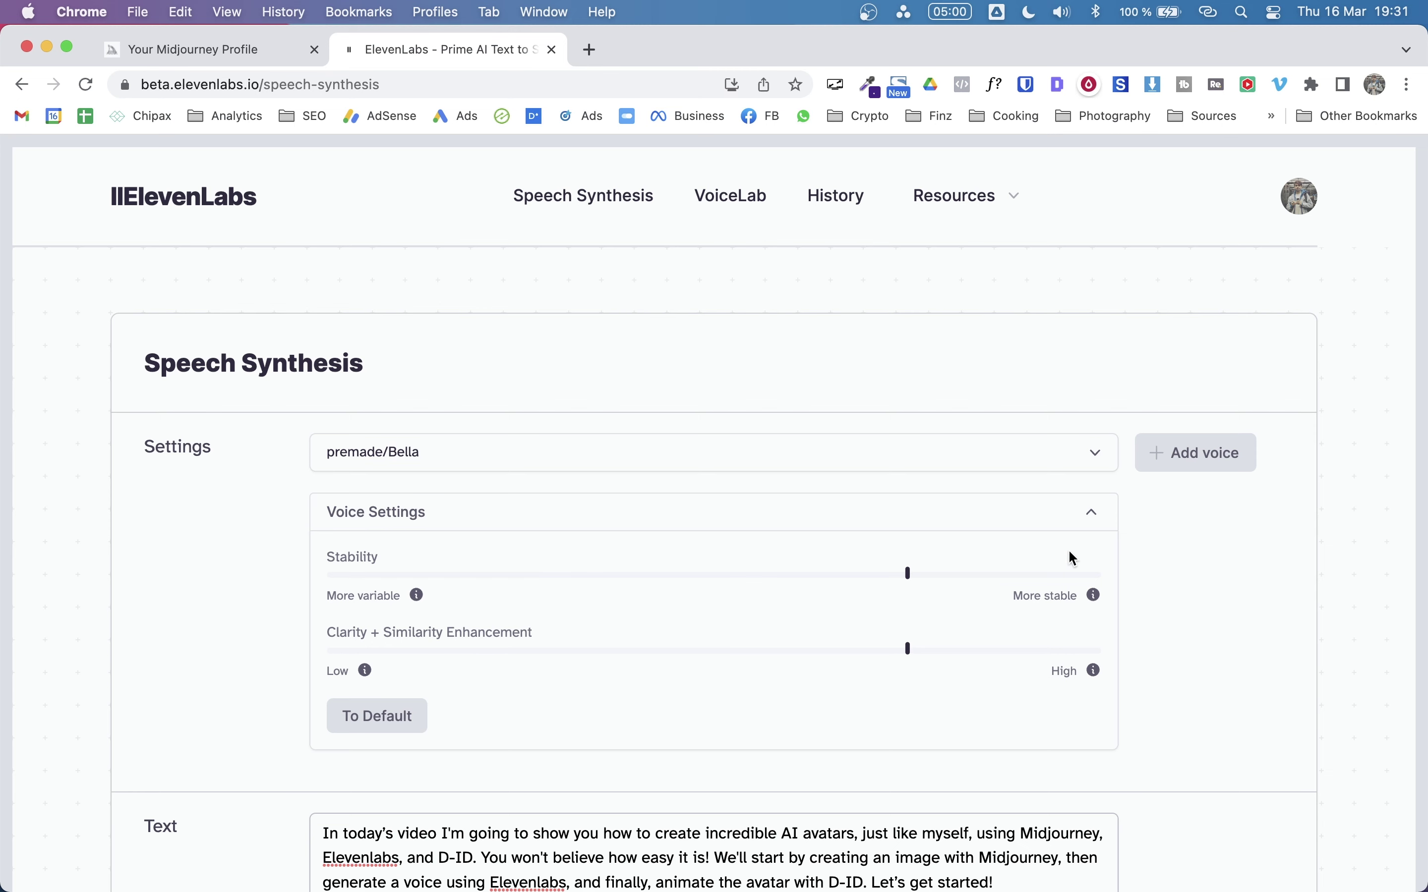
{"action": "scroll", "coordinate": [1071, 554], "scroll_direction": "down", "scroll_amount": 3}
{"action": "scroll", "coordinate": [1071, 554], "scroll_direction": "down", "scroll_amount": 10}
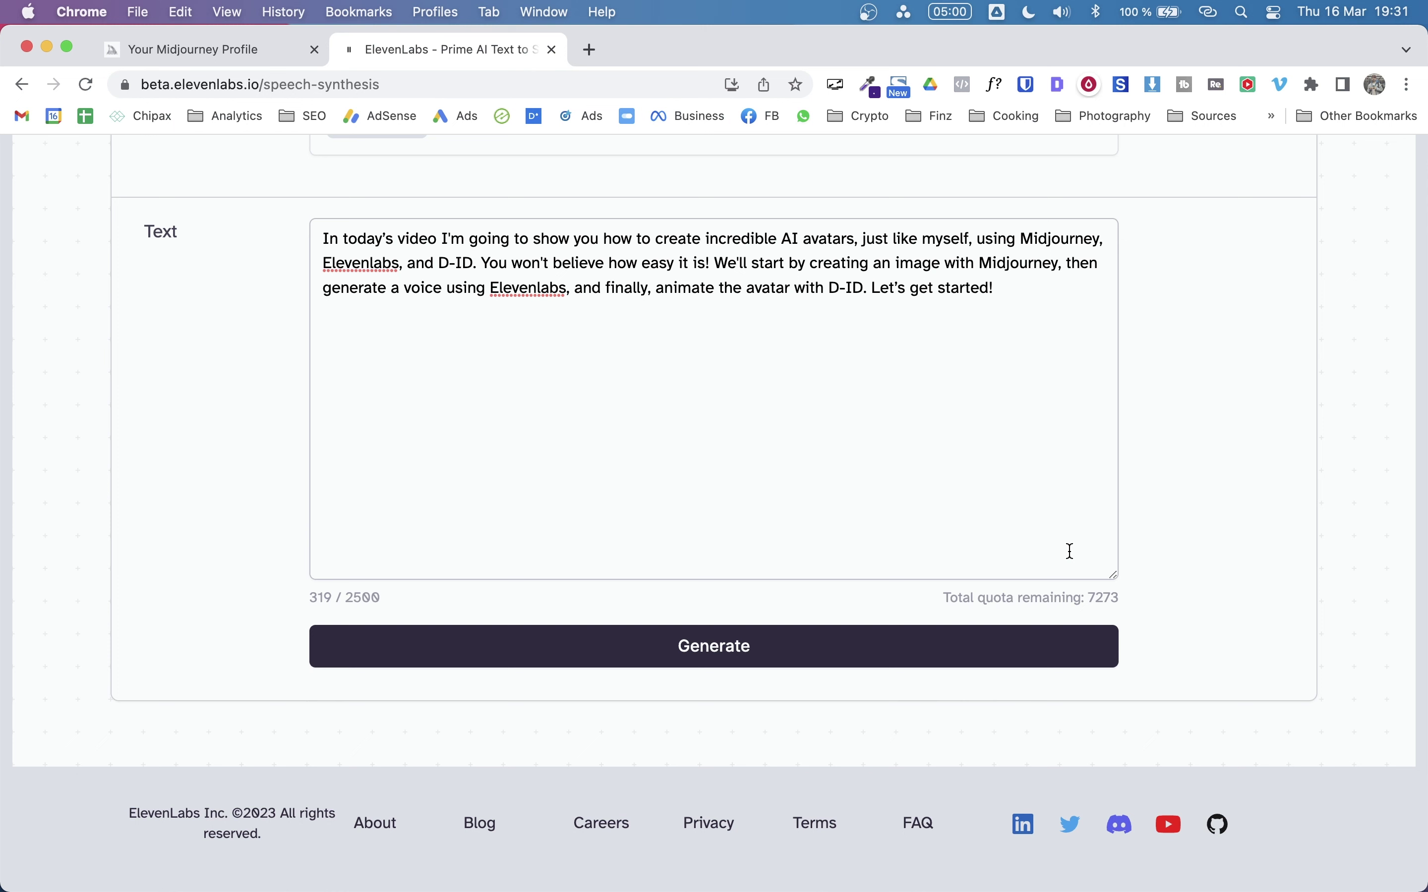
- Generate the 21-second premade/Bella audio clip of the script and scroll back up
{"action": "left_click", "coordinate": [571, 652]}
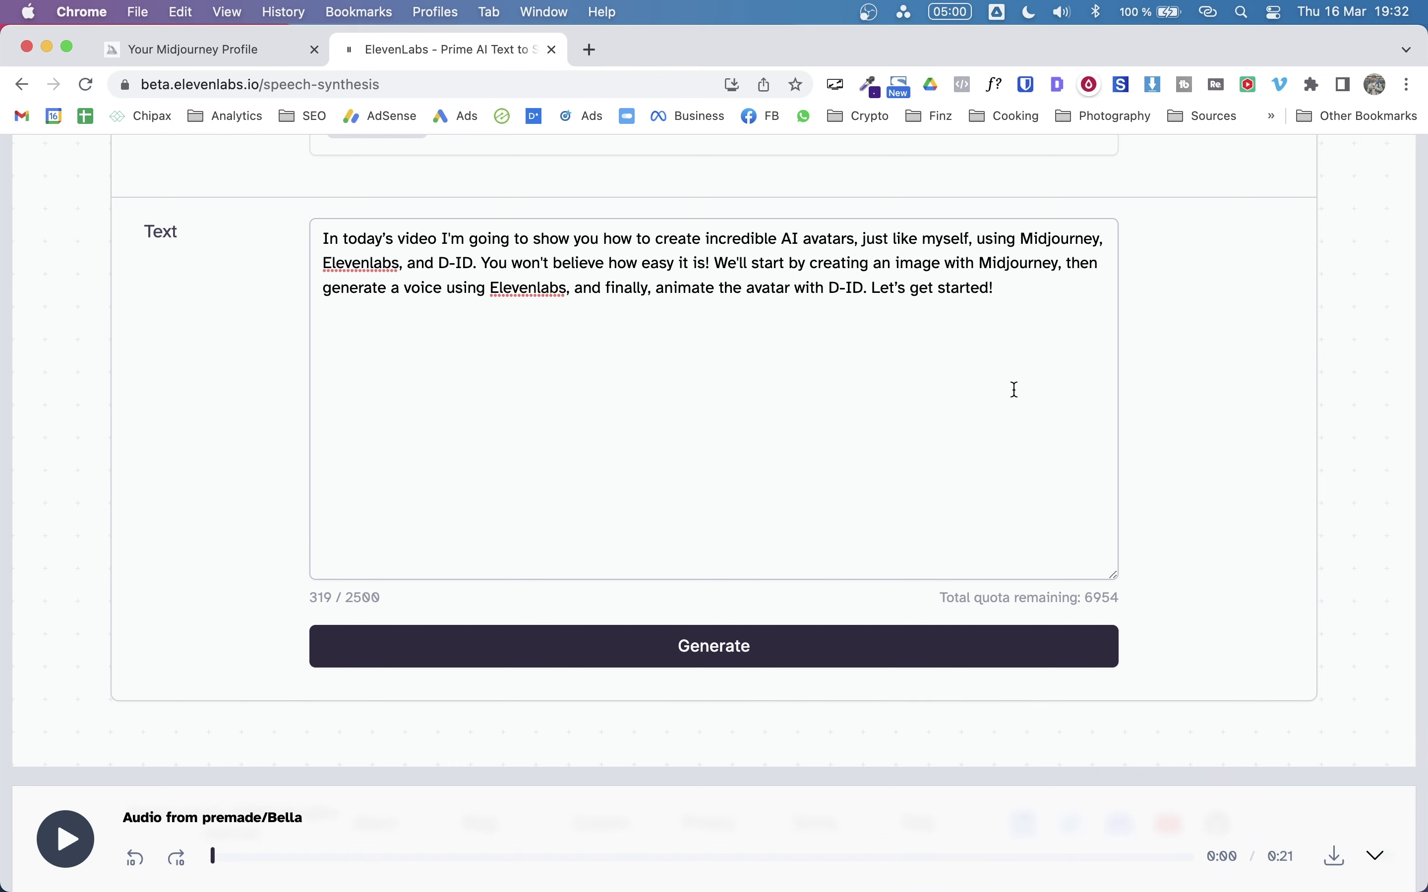
{"action": "scroll", "coordinate": [1170, 406], "scroll_direction": "up", "scroll_amount": 10}
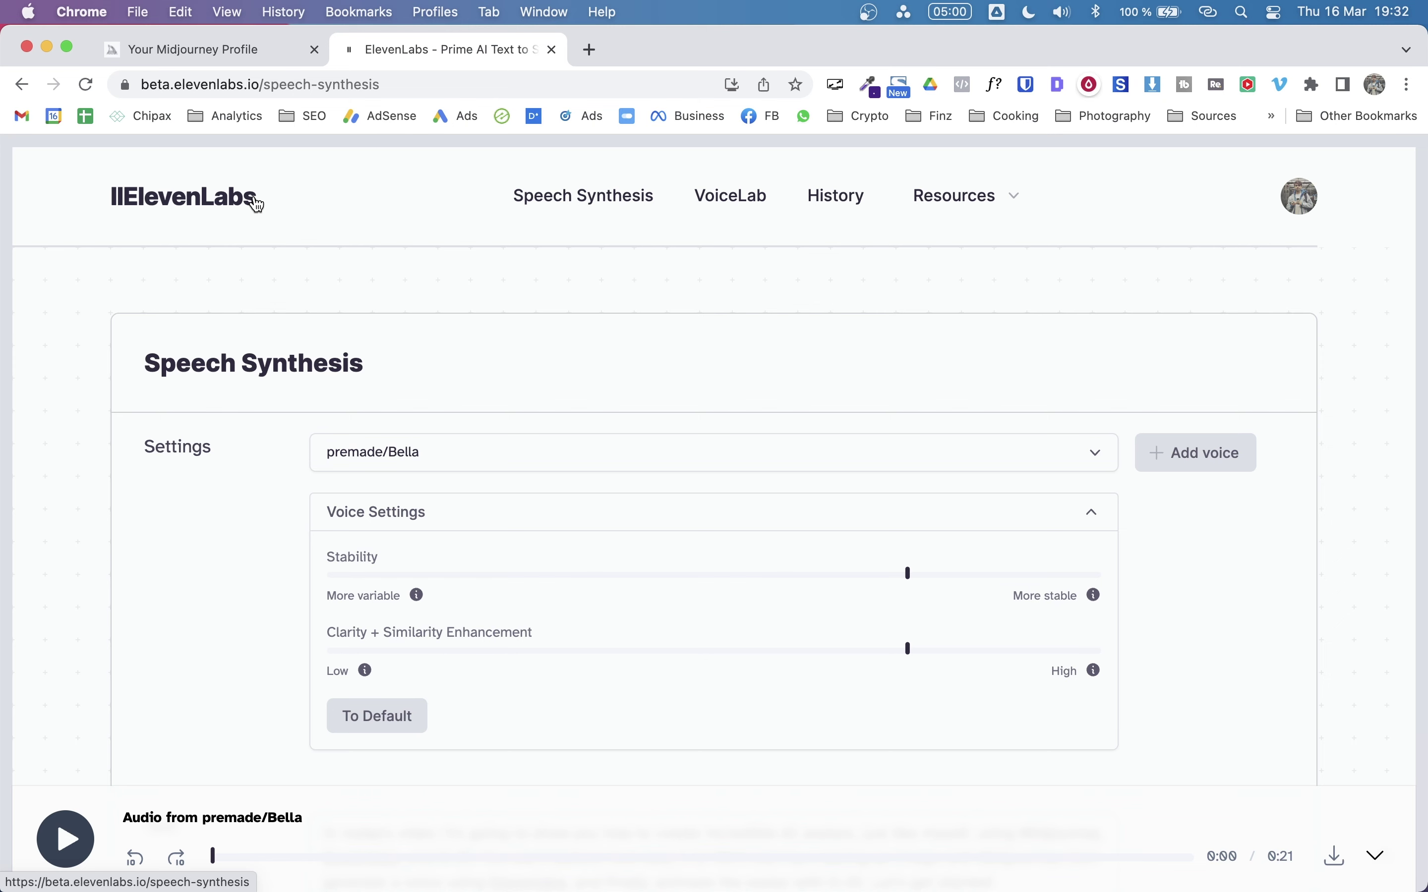
- Open d-id.com in a new tab and log in through the Guest menu
{"action": "key", "text": "super+t"}
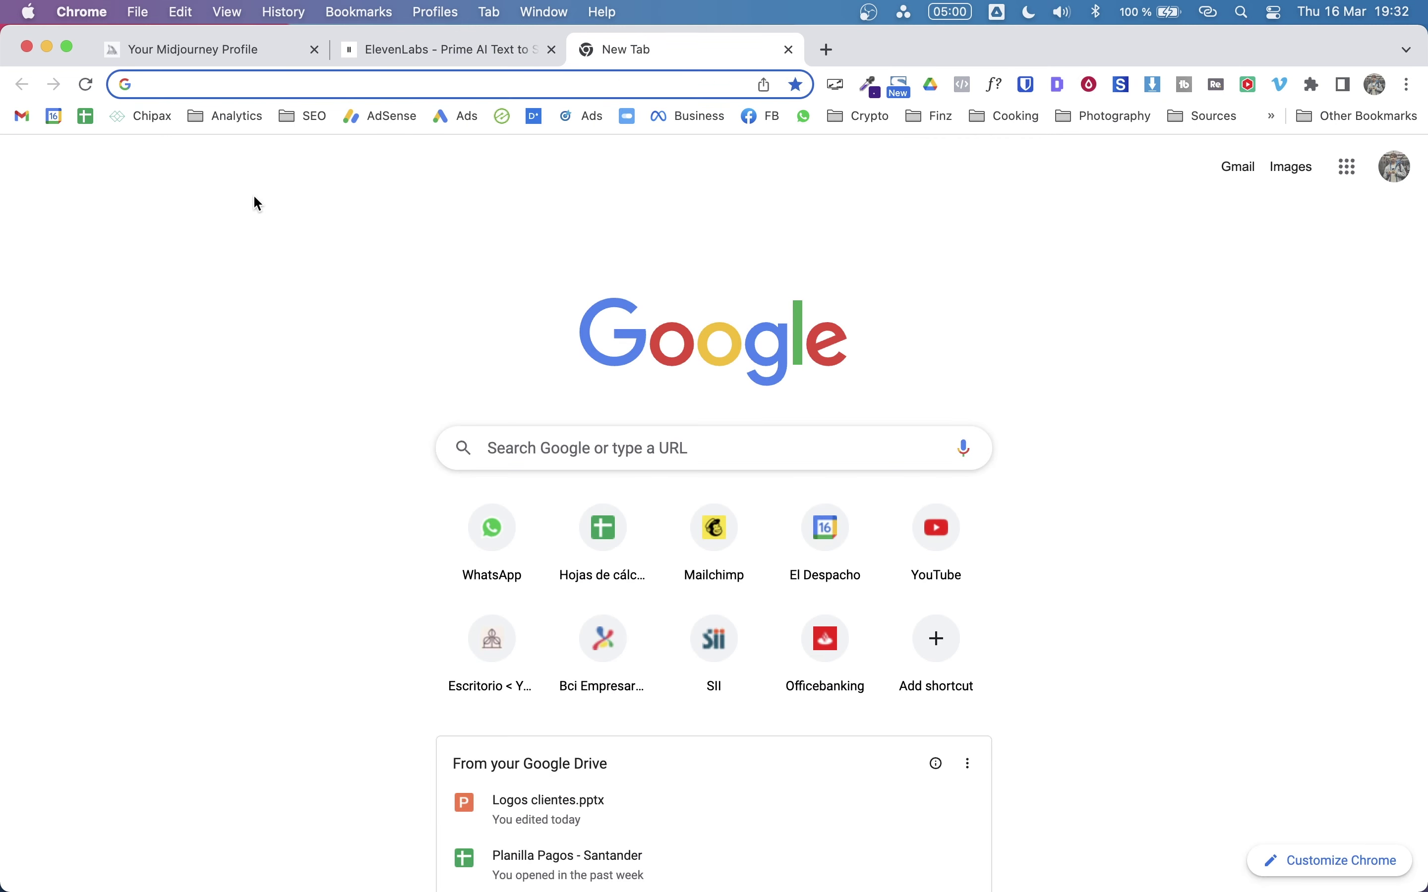
{"action": "type", "text": "d-"}
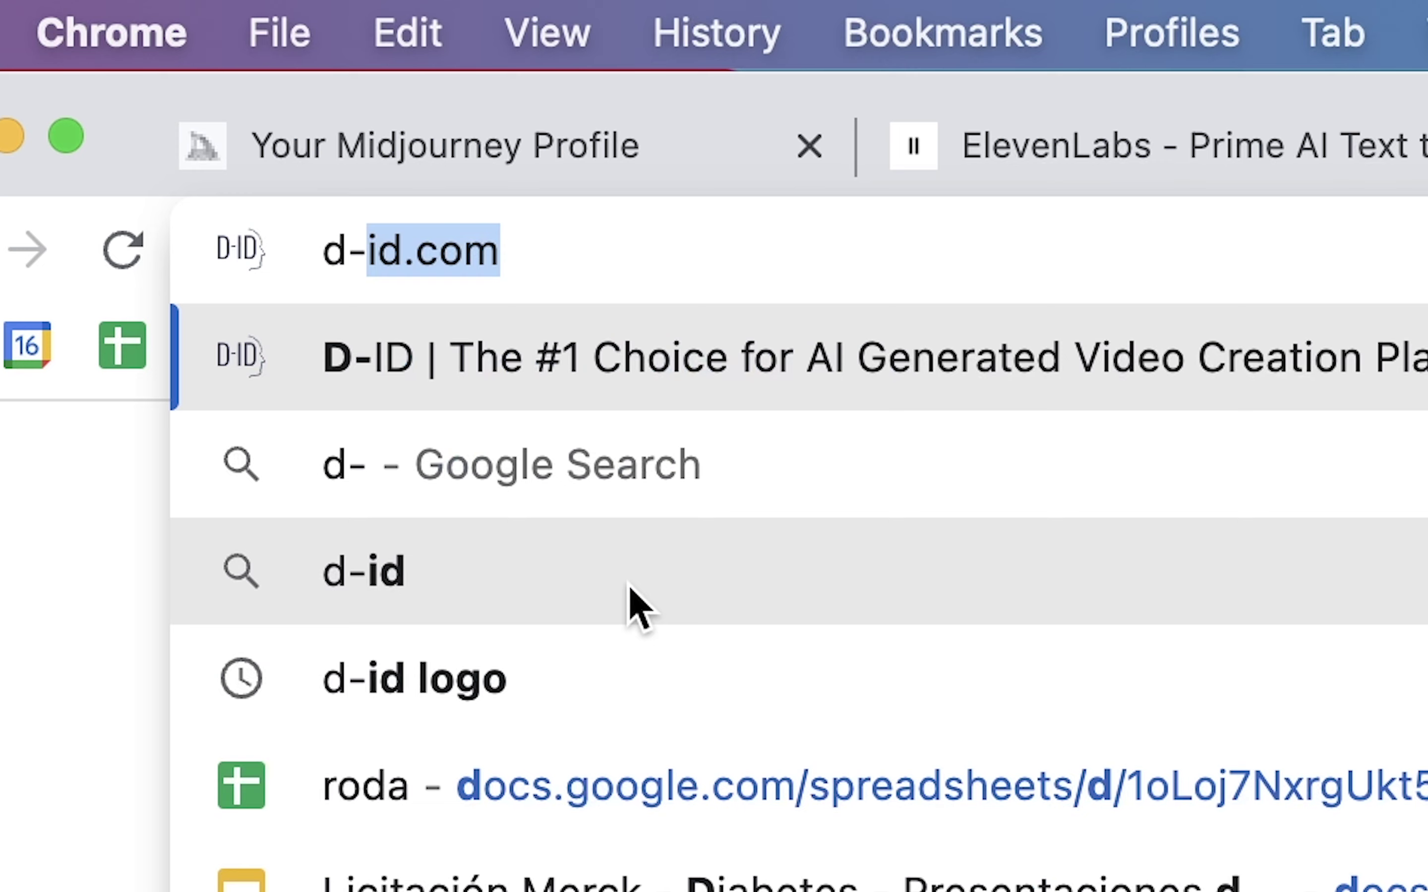
{"action": "key", "text": "Return"}
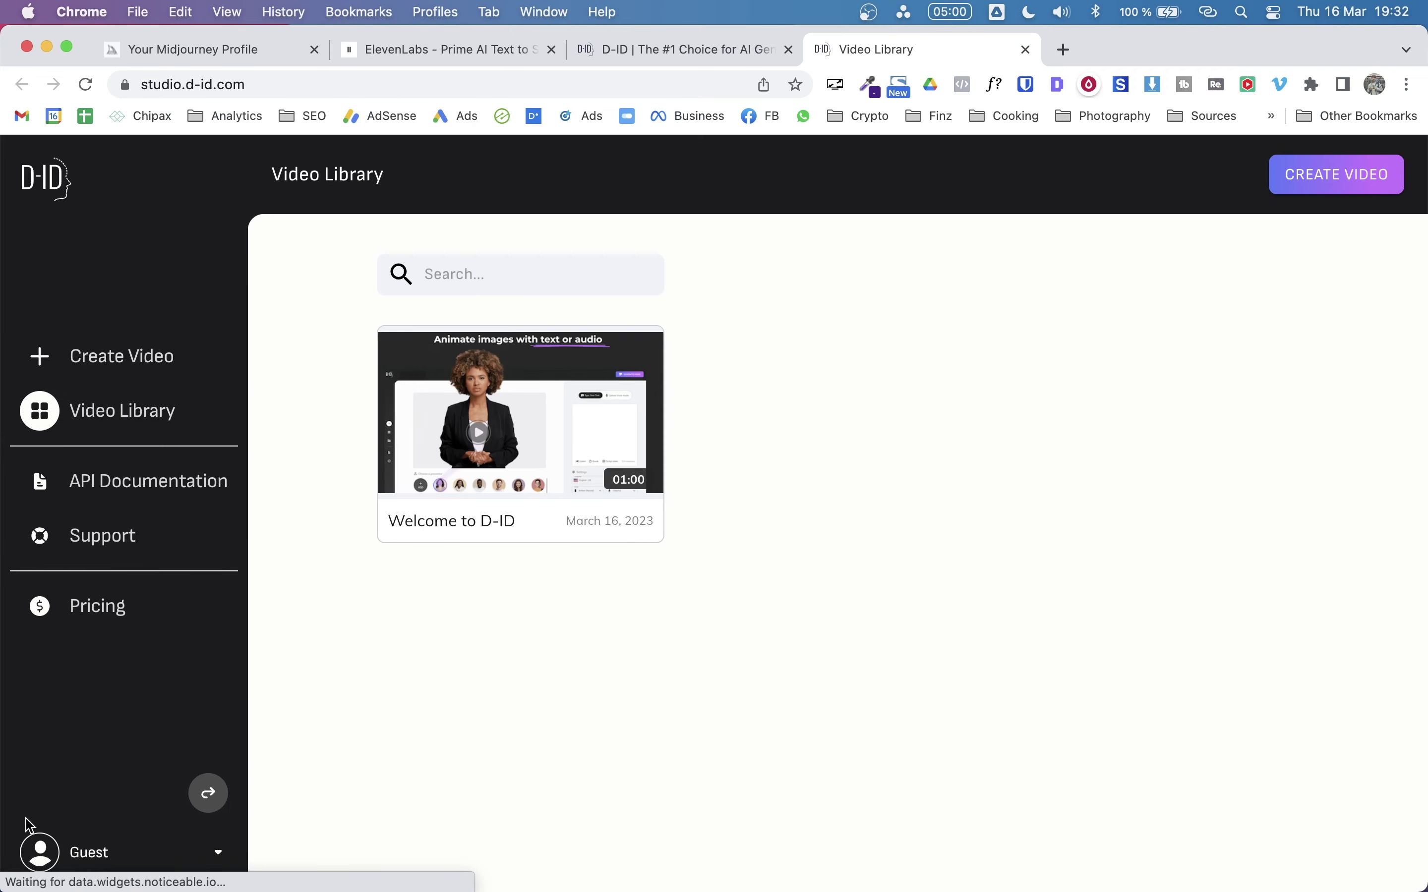
{"action": "left_click", "coordinate": [40, 859]}
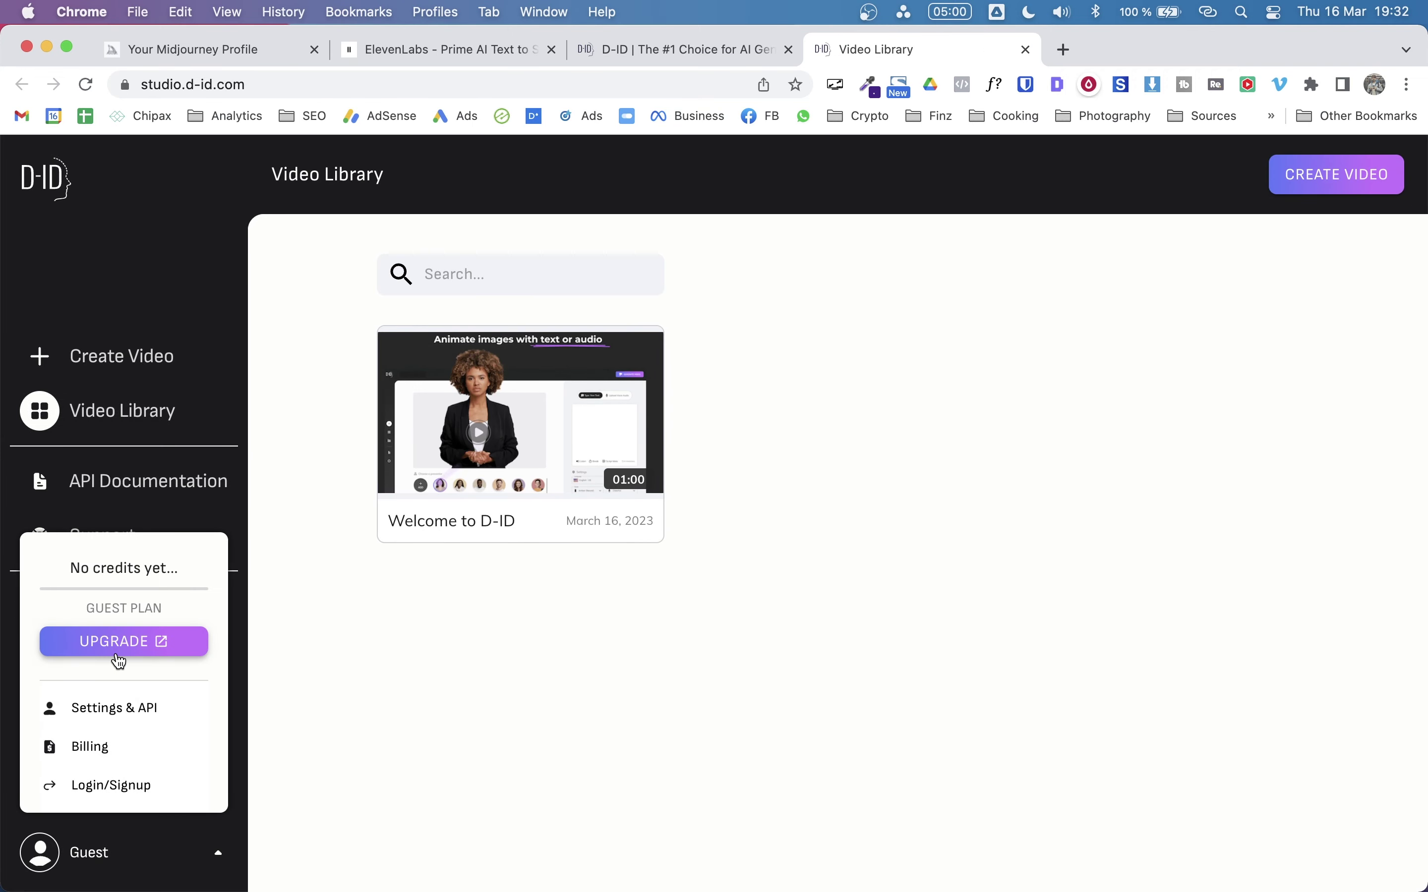
{"action": "left_click", "coordinate": [93, 783]}
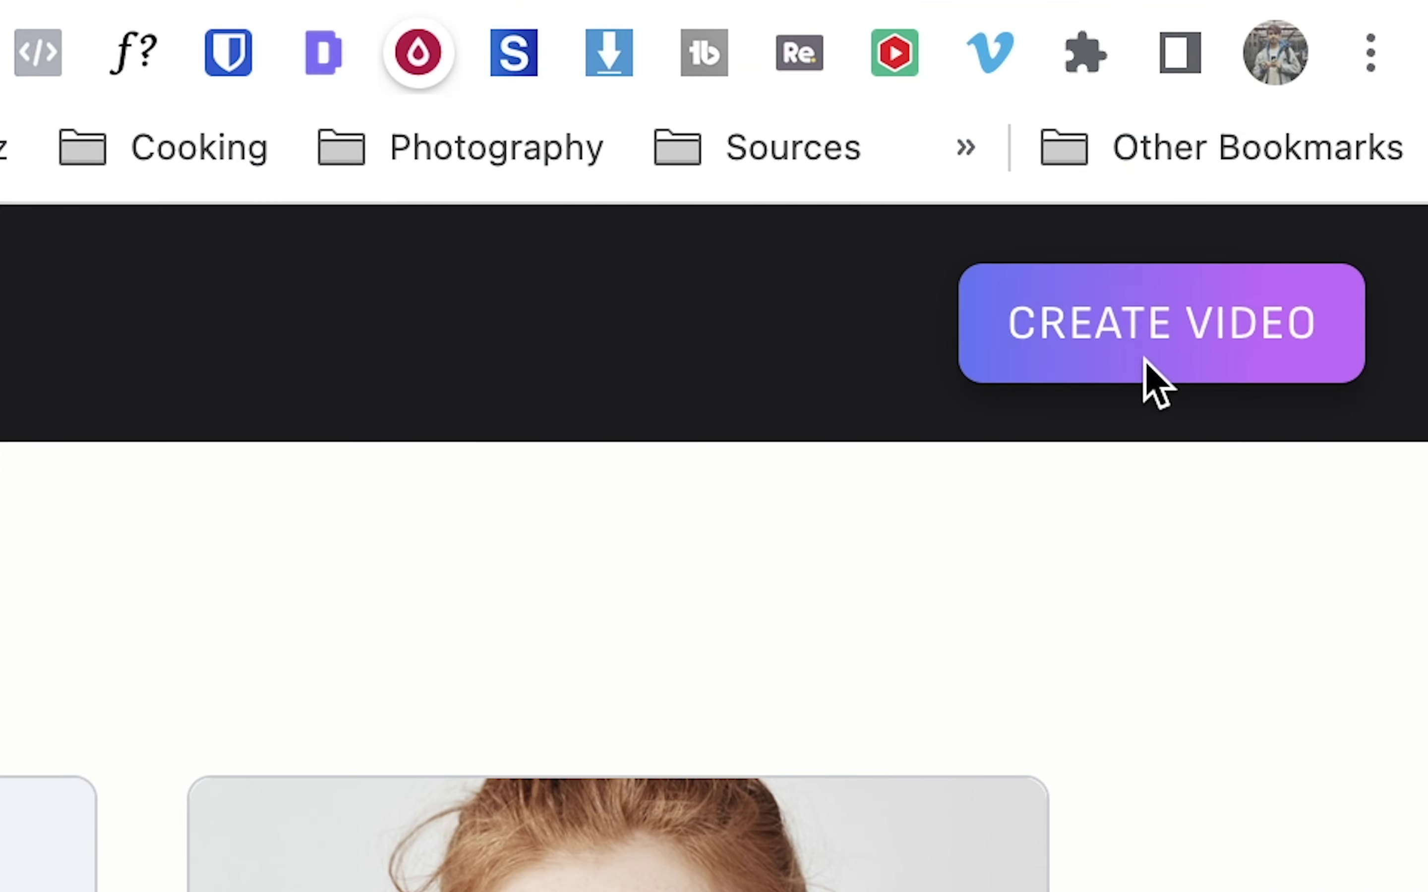
- Start a new creative video and scroll through the stock presenter grid
{"action": "left_click", "coordinate": [1332, 191]}
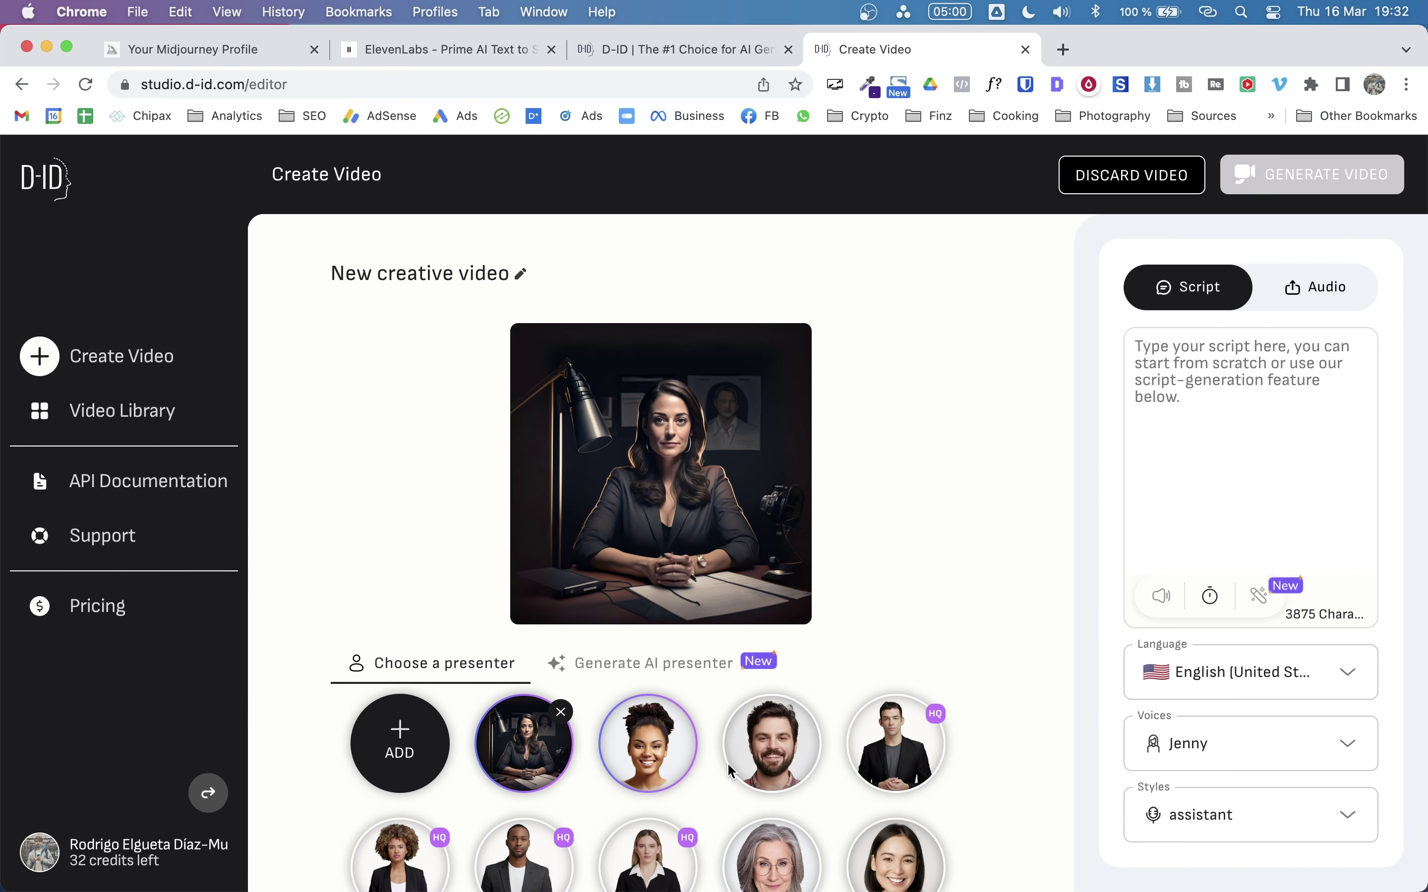
{"action": "scroll", "coordinate": [859, 712], "scroll_direction": "down", "scroll_amount": 5}
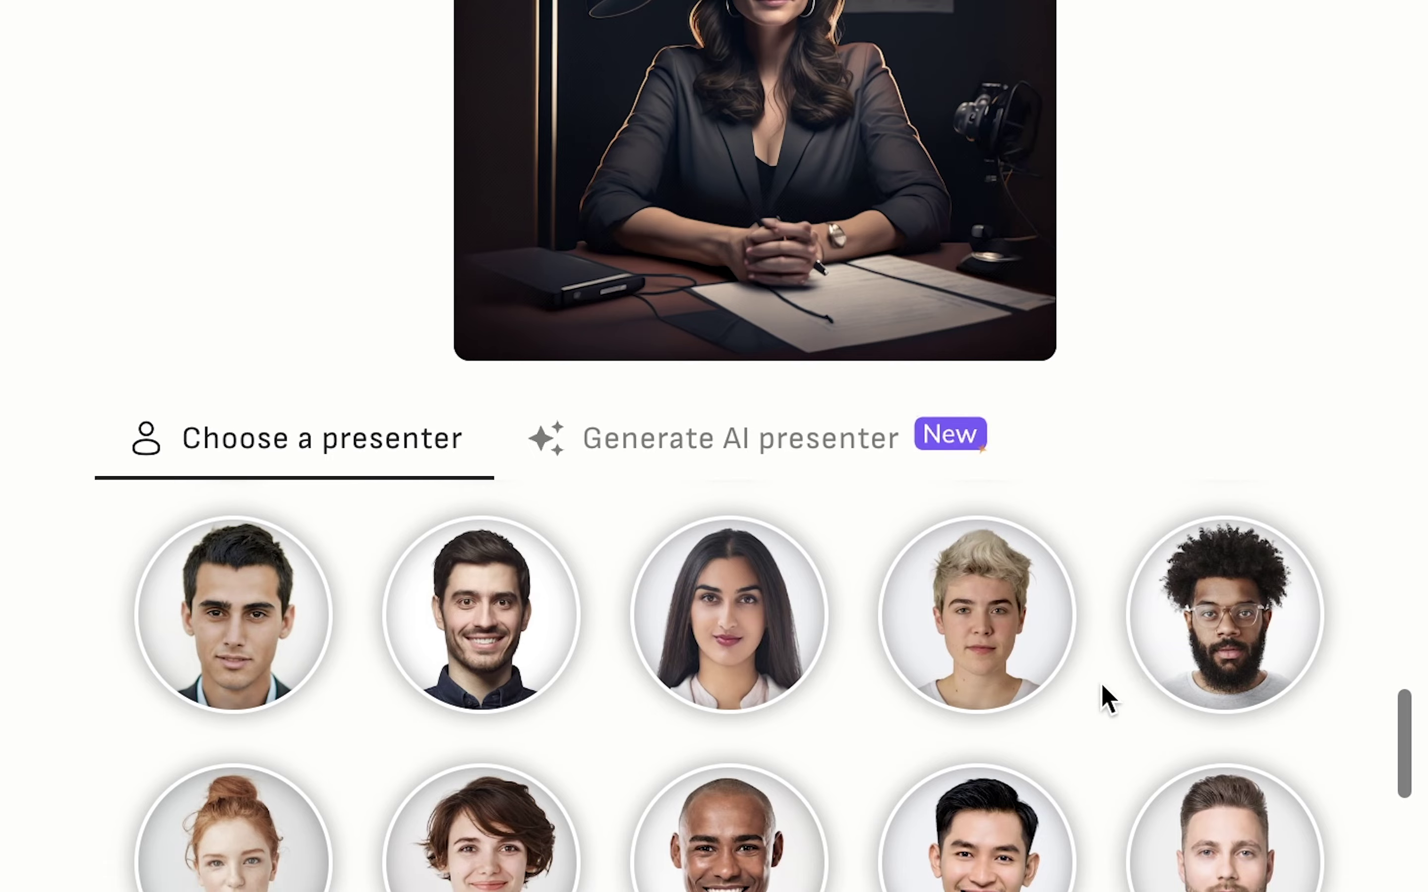
{"action": "scroll", "coordinate": [993, 728], "scroll_direction": "down", "scroll_amount": 3}
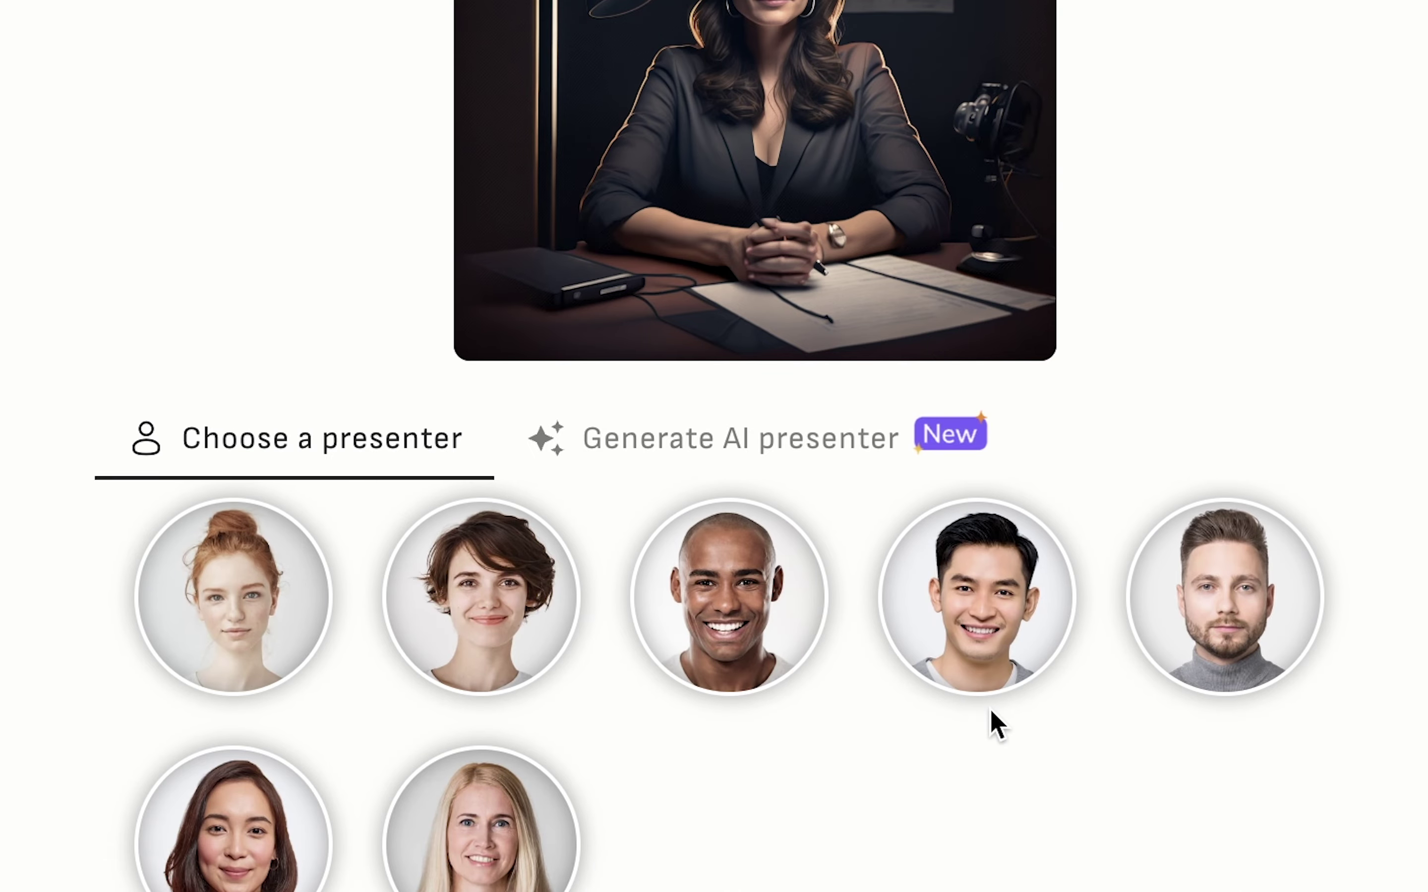
{"action": "scroll", "coordinate": [751, 706], "scroll_direction": "up", "scroll_amount": 8}
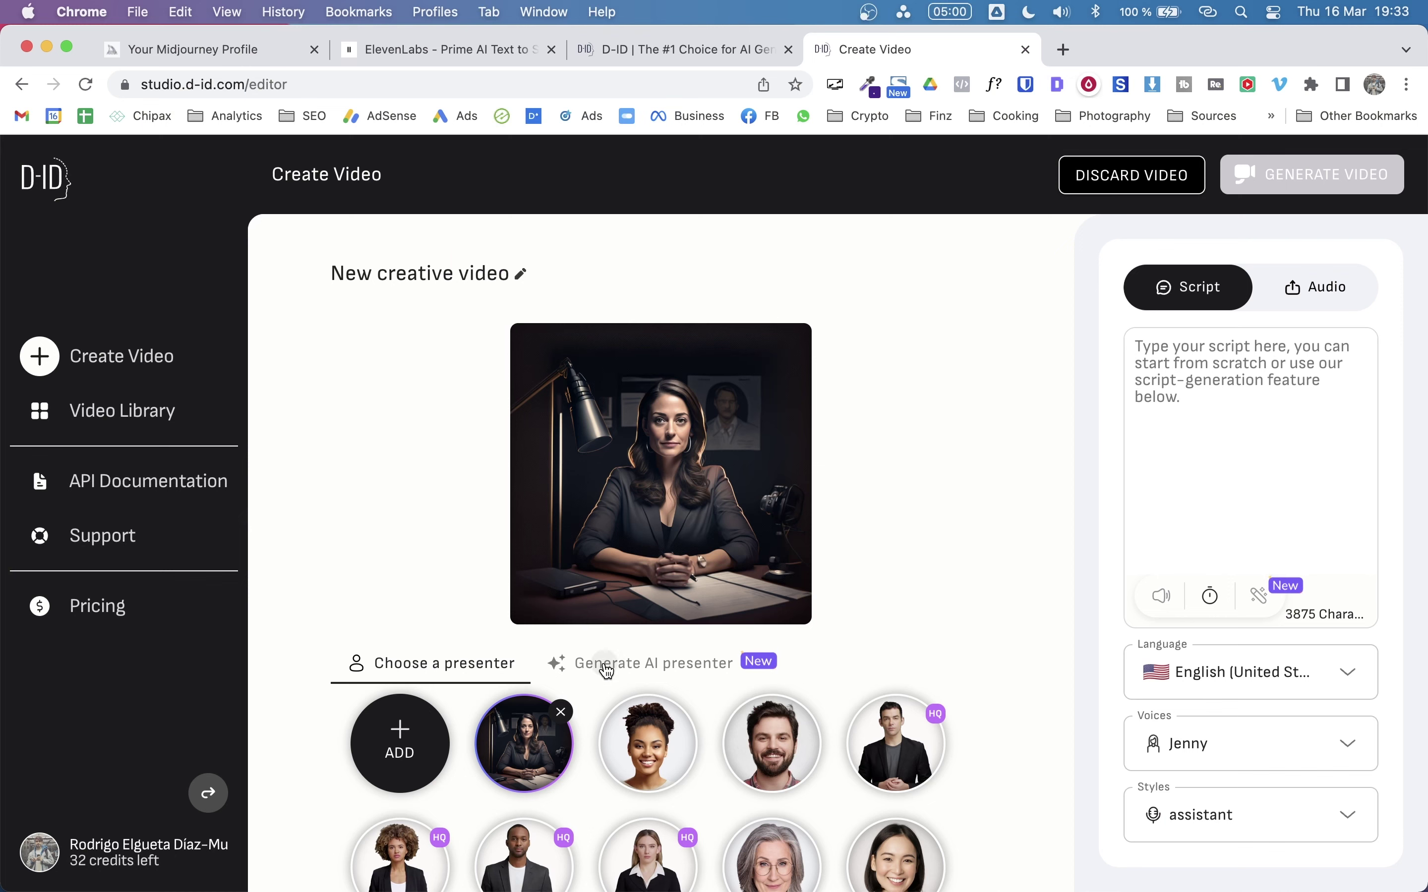
- Preview the AI-generated brown-haired man, dark-haired woman and glasses presenters, then return to stock presenters
{"action": "left_click", "coordinate": [657, 464]}
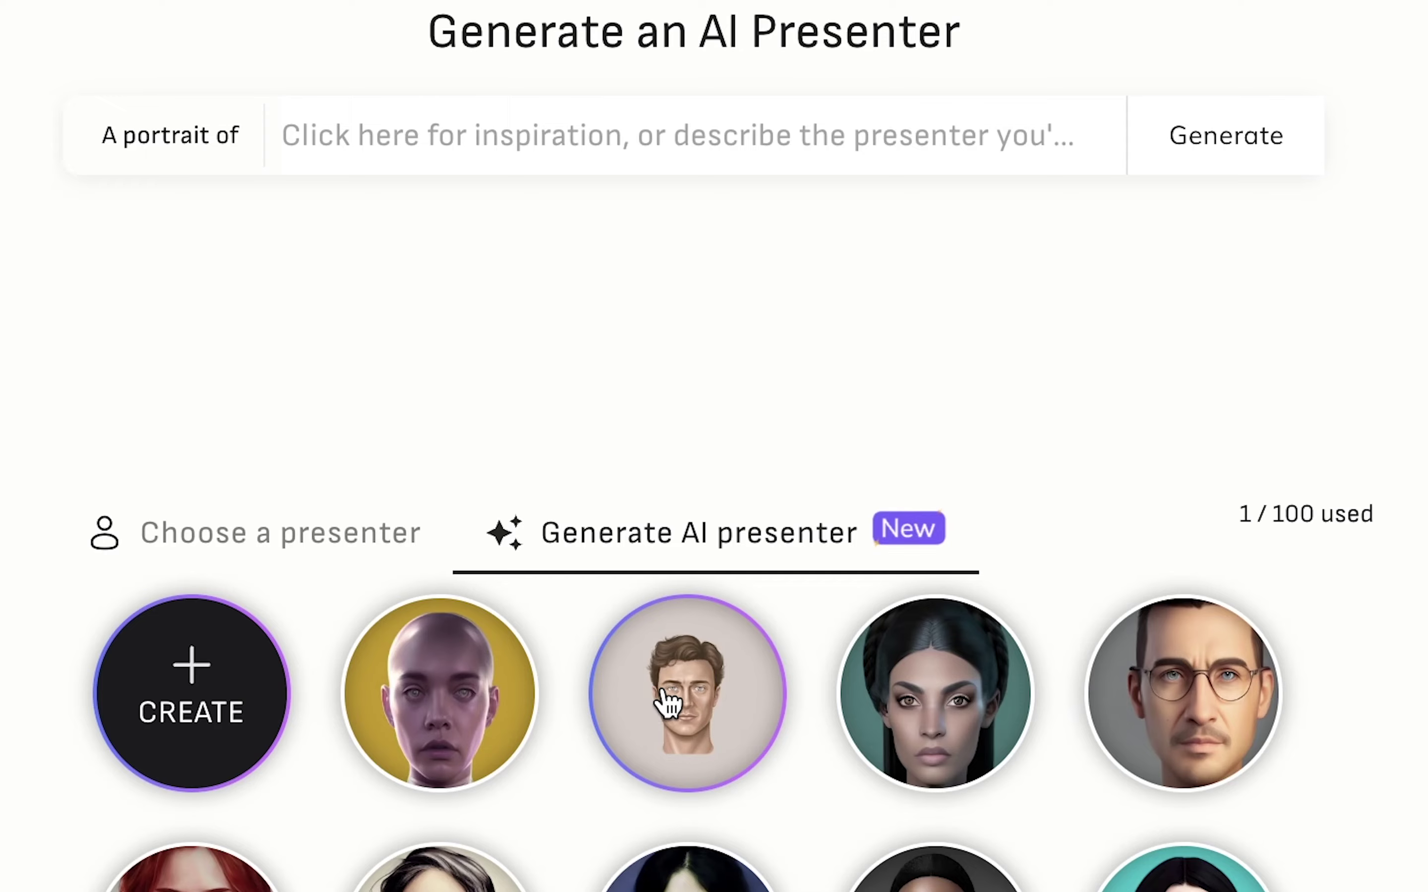
{"action": "left_click", "coordinate": [668, 703]}
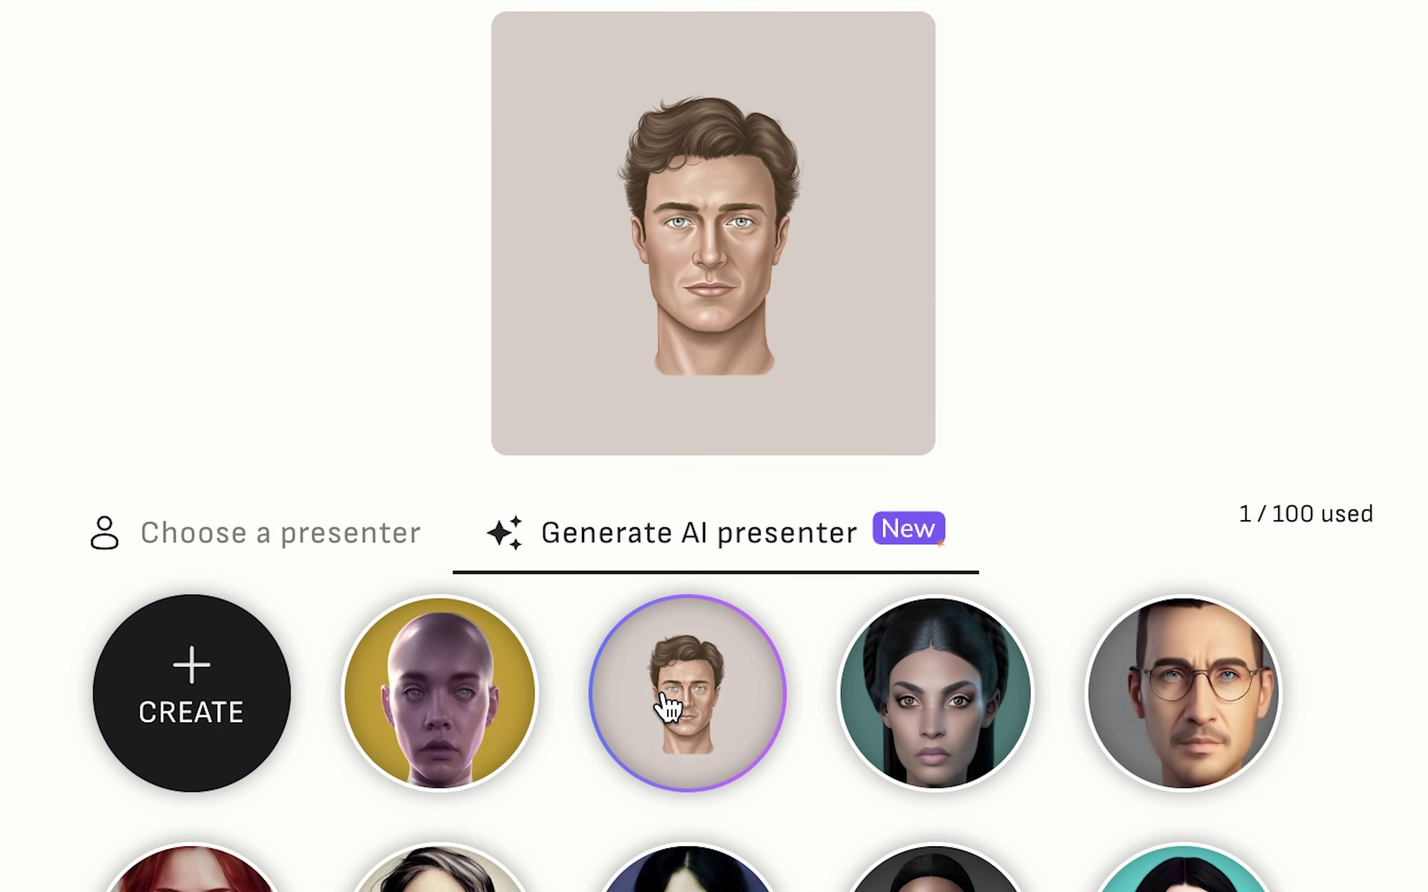
{"action": "left_click", "coordinate": [933, 720]}
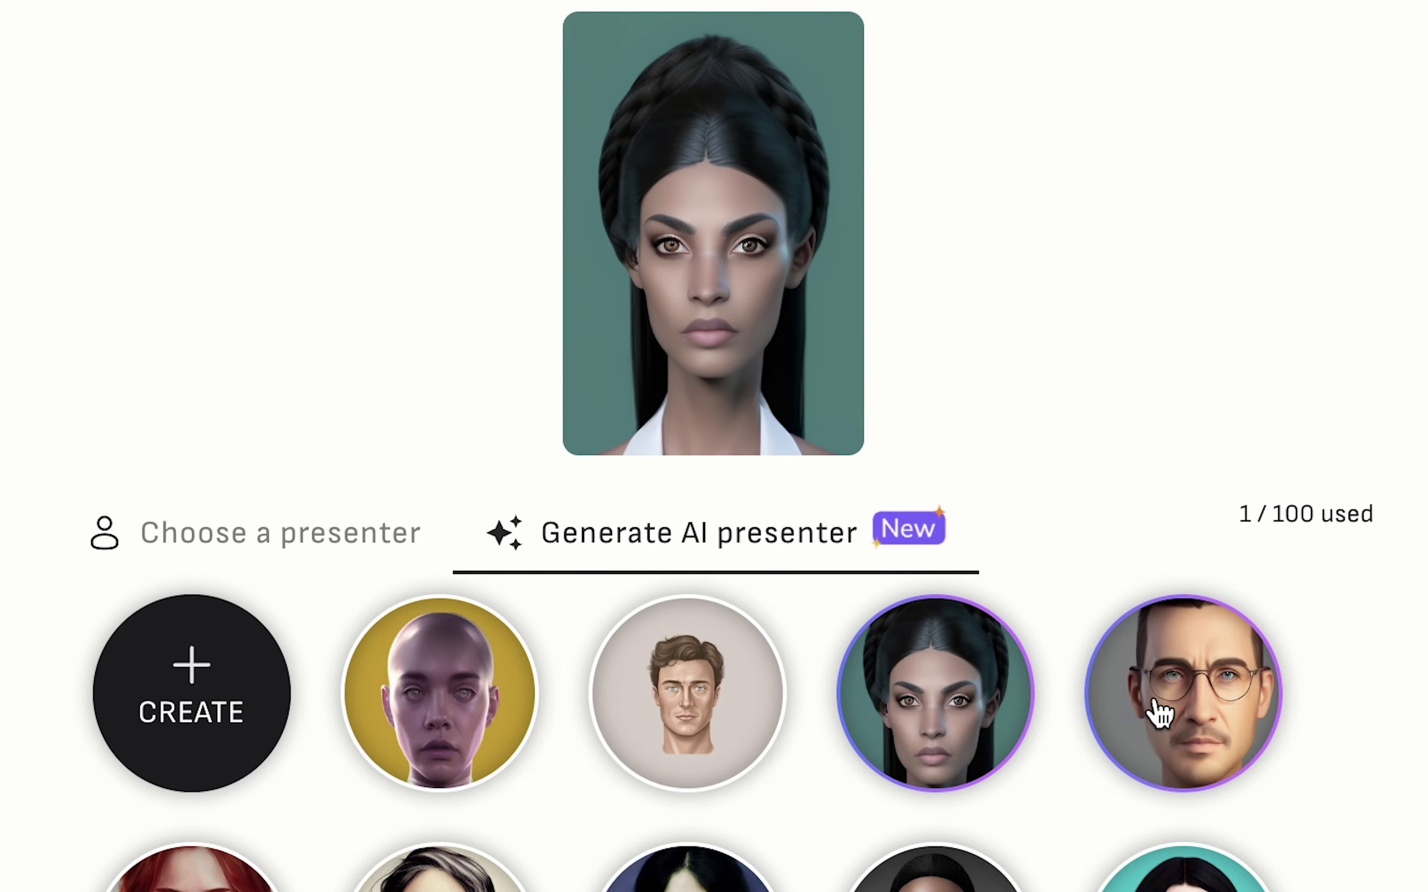
{"action": "left_click", "coordinate": [1206, 725]}
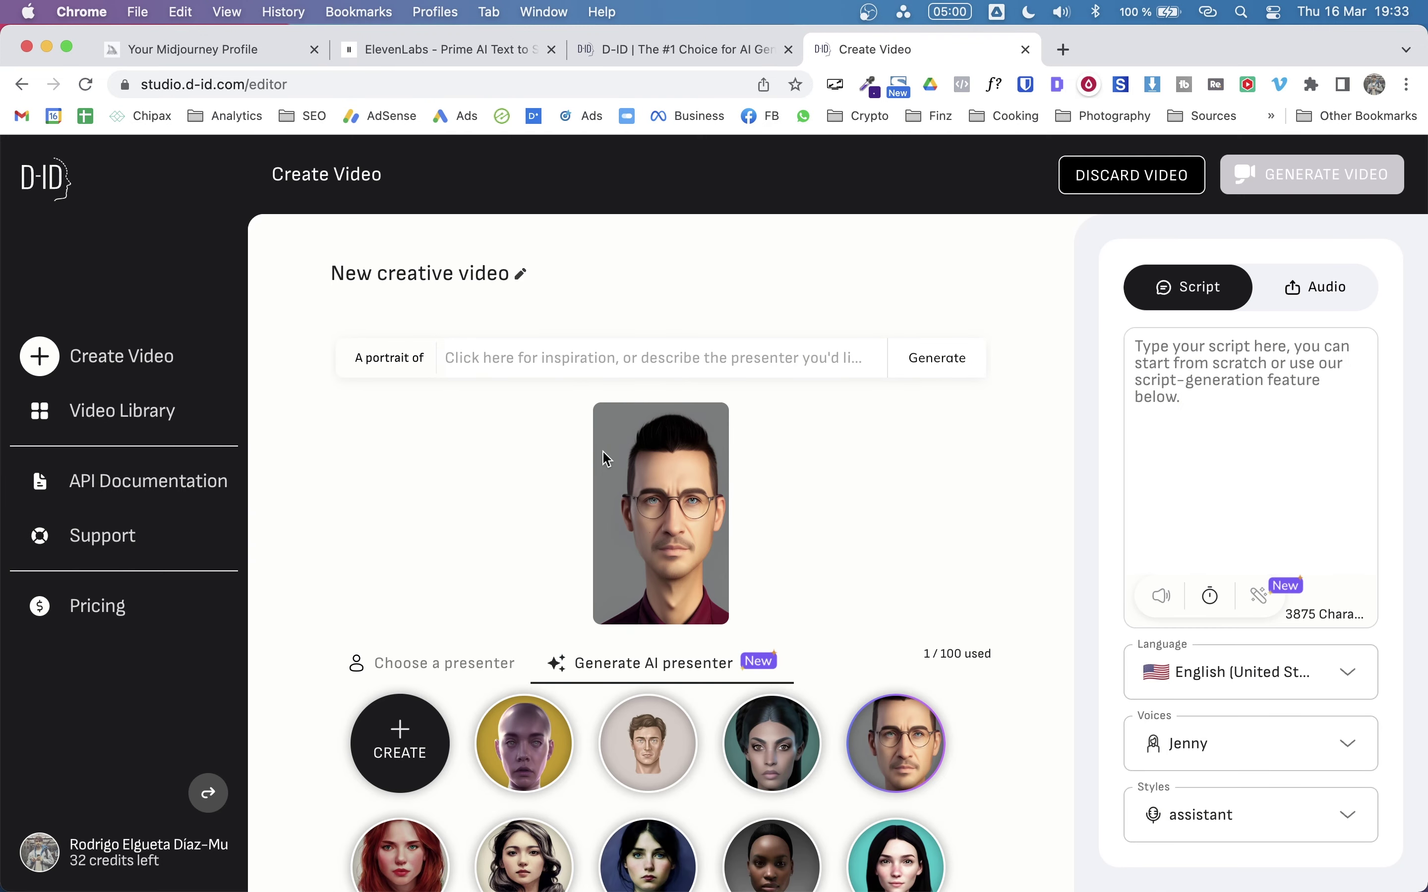
{"action": "left_click", "coordinate": [468, 675]}
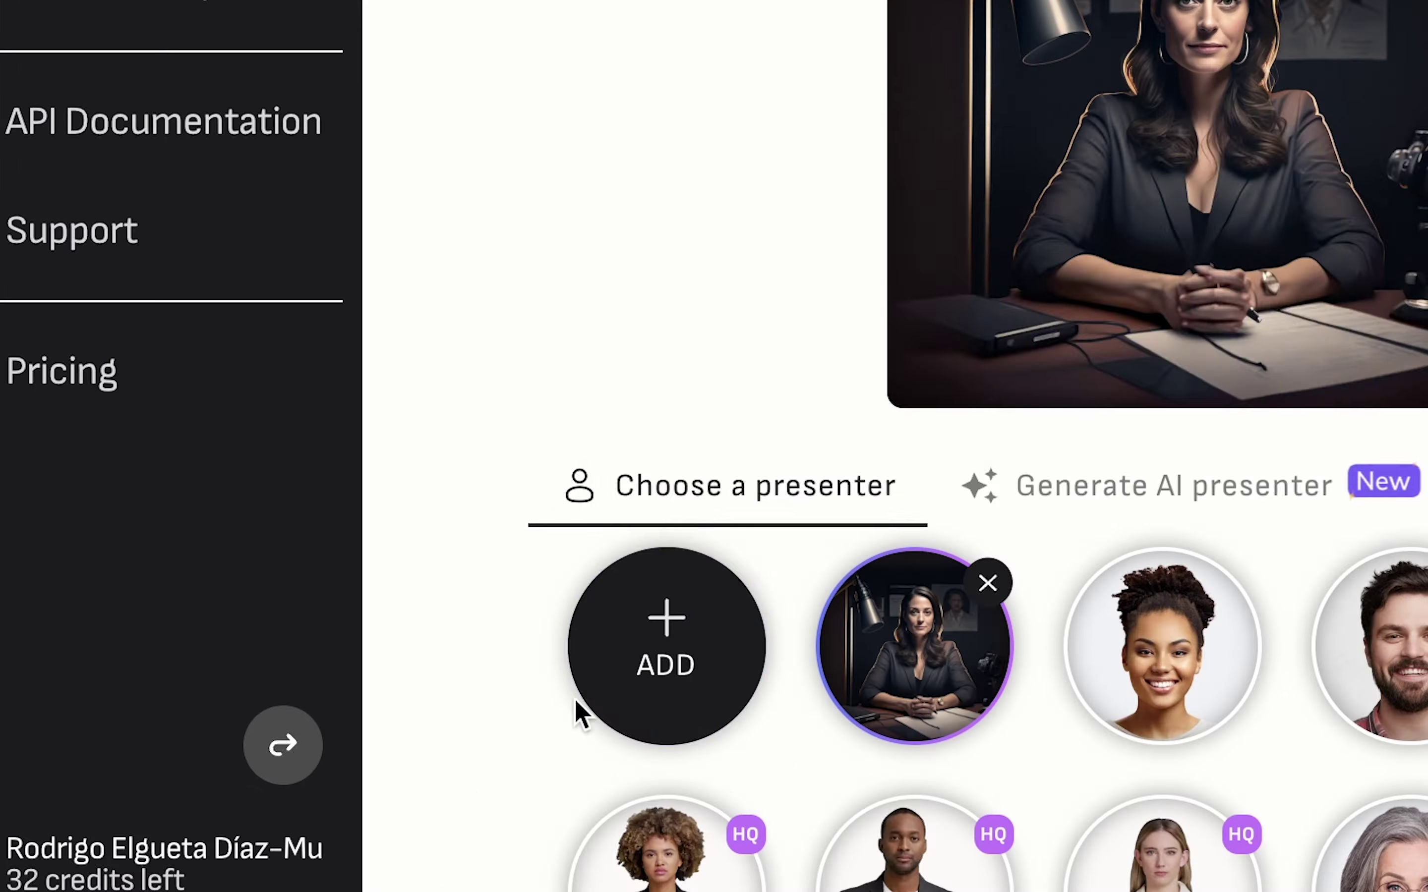
- Upload the red_hair_woman PNG from the Desktop as the video's presenter
{"action": "mouse_move", "coordinate": [380, 765]}
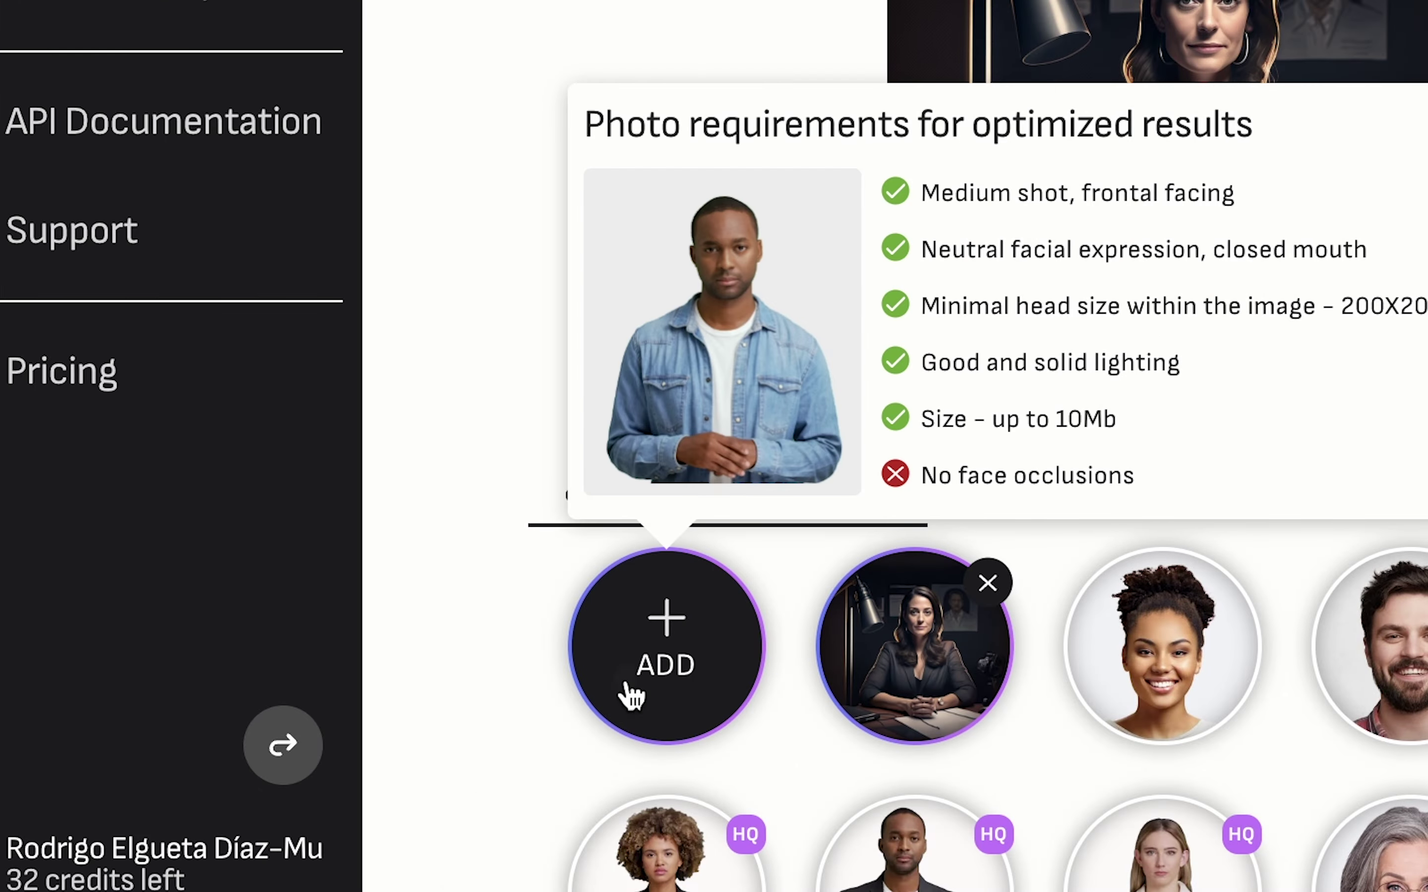
{"action": "left_click", "coordinate": [631, 697]}
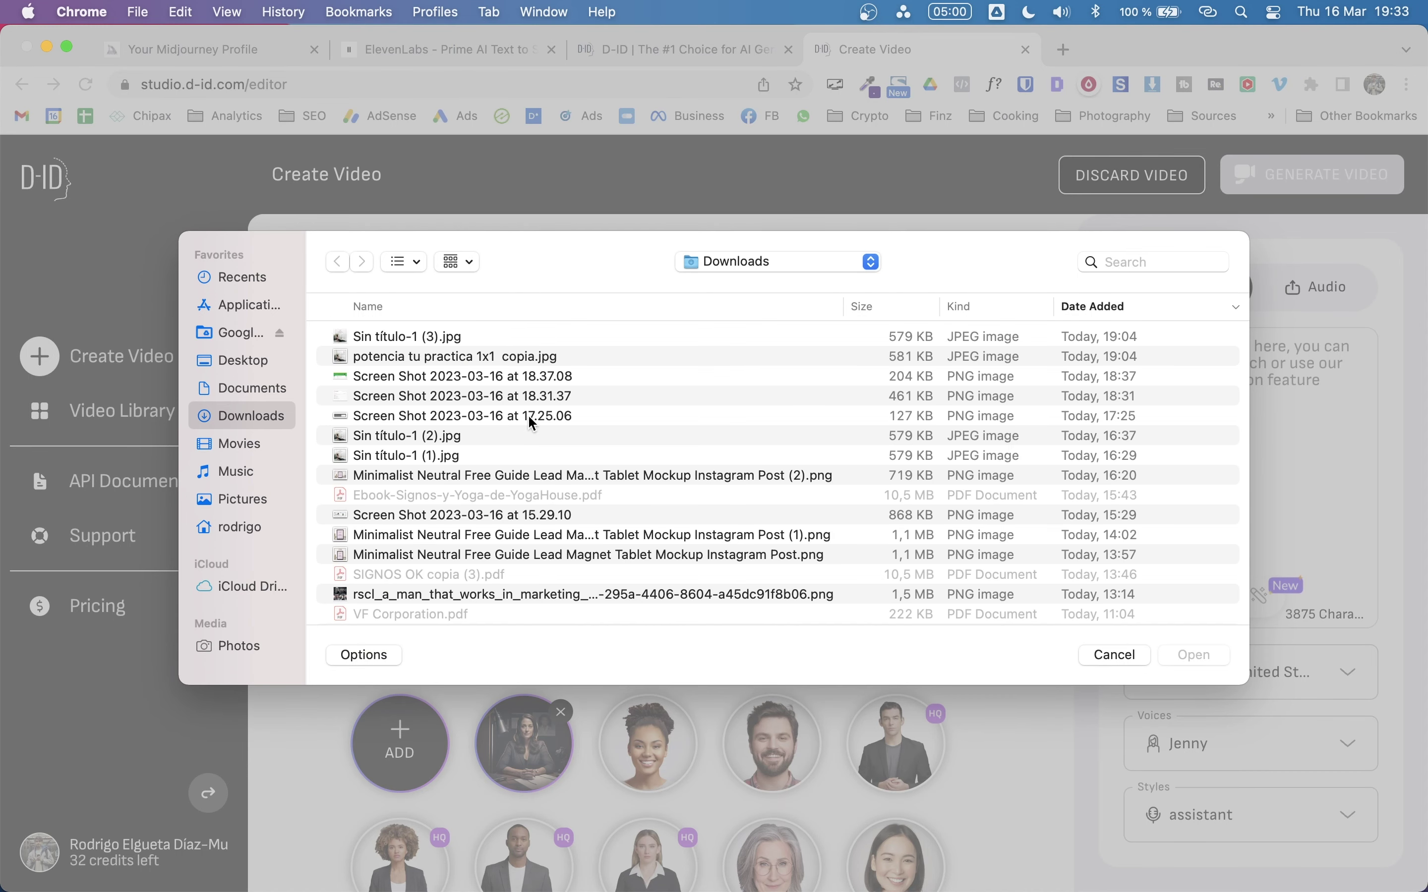
{"action": "left_click", "coordinate": [326, 0]}
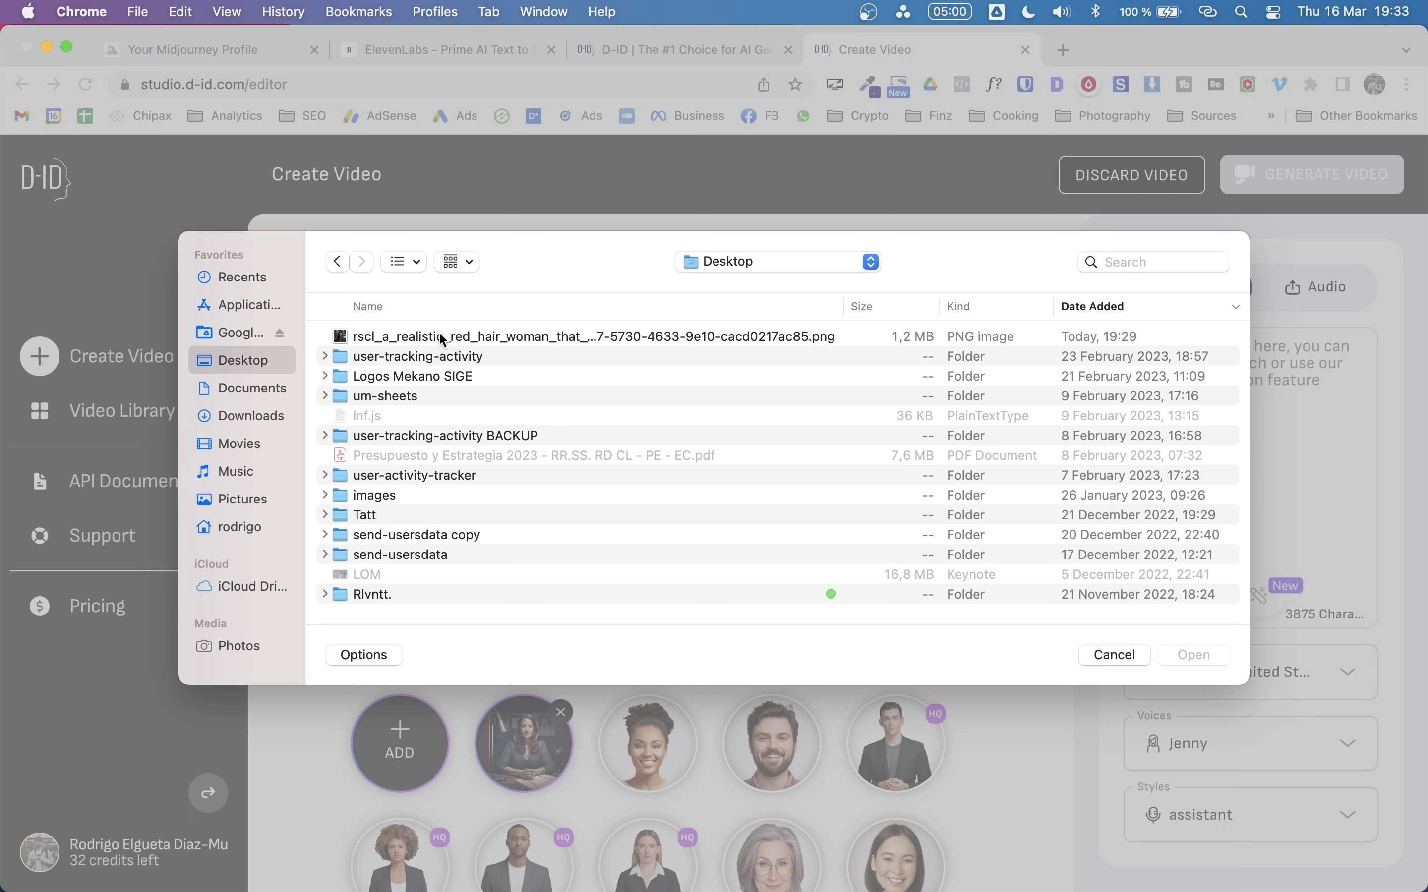
{"action": "left_click", "coordinate": [444, 340]}
{"action": "key", "text": "space"}
{"action": "key", "text": "space"}
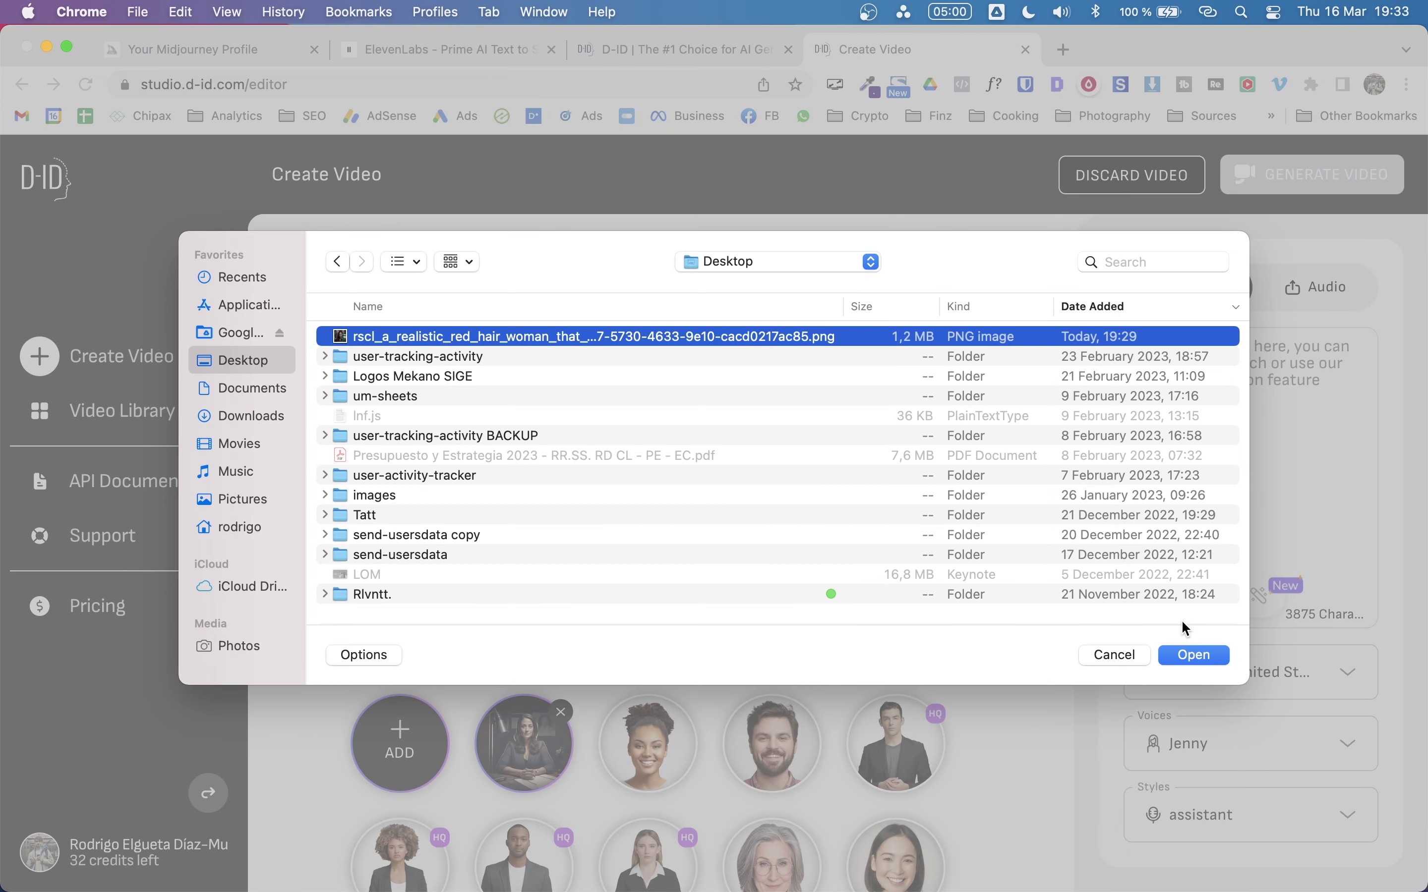
{"action": "left_click", "coordinate": [1194, 655]}
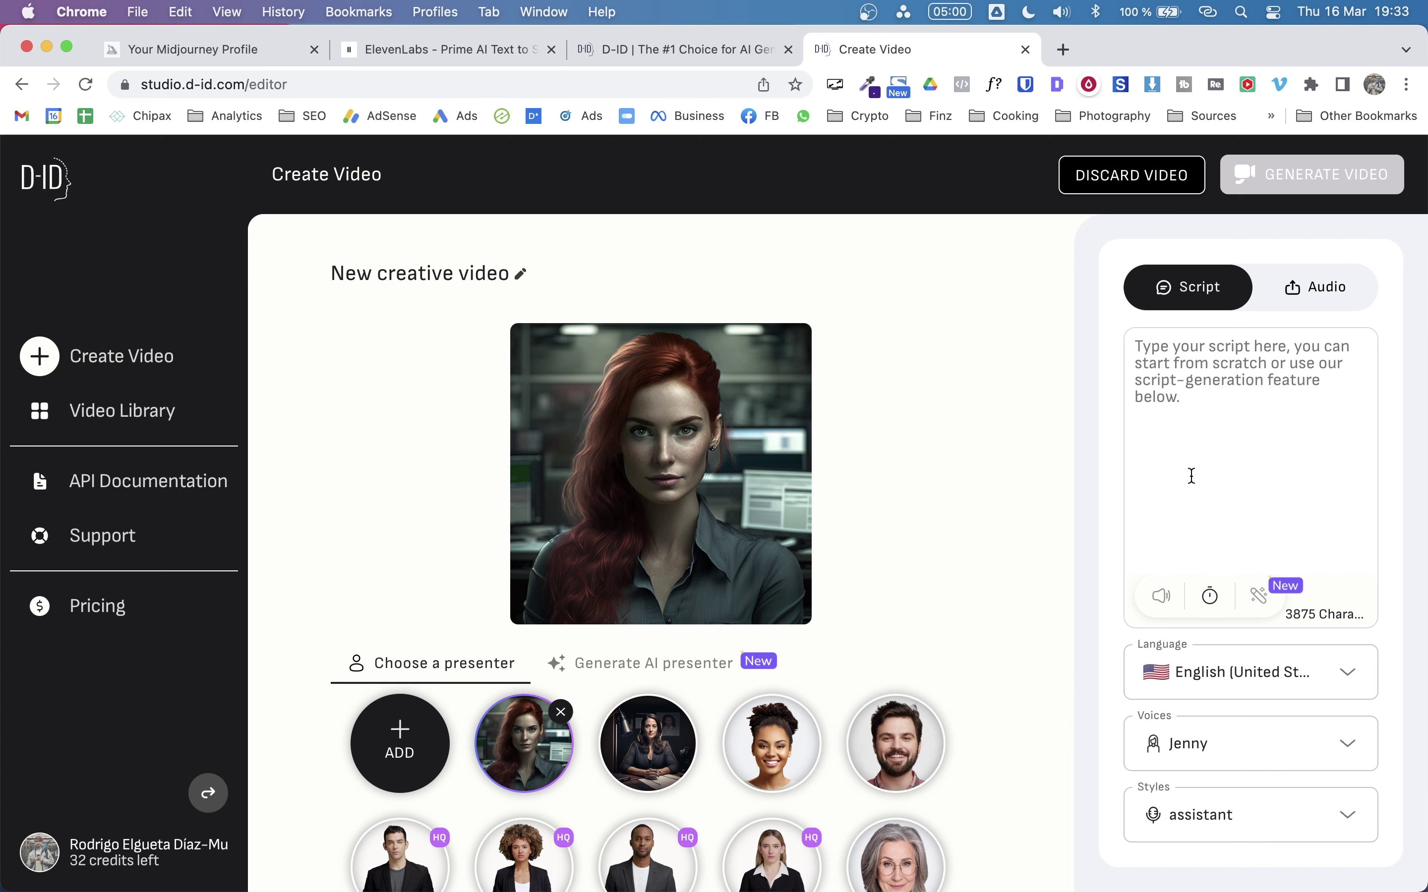
- Paste the avatar-tutorial script and listen to it with the Jenny voice in the excited style
{"action": "type", "text": "In today's video I'm going to show you how to create incredible AI avatars, just like myself, using Midjourney, Elevenlabs, and D-ID. You won't believe how easy it is! We'll start by creating an image with Midjourney, then generate a voice using Elevenlabs, and finally, animate the avatar with D-ID. Let's get started!"}
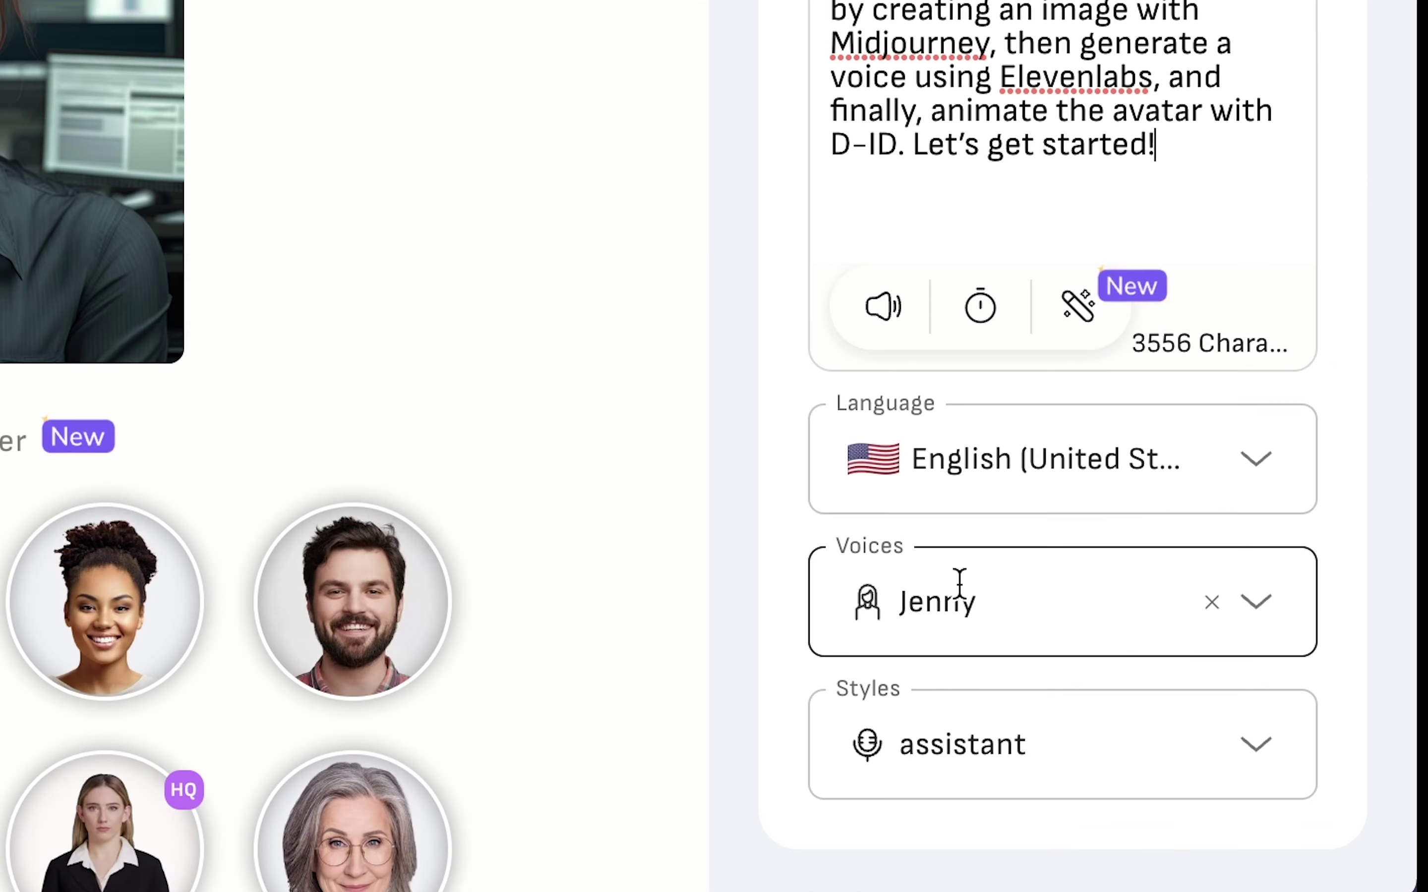
{"action": "left_click", "coordinate": [1281, 817]}
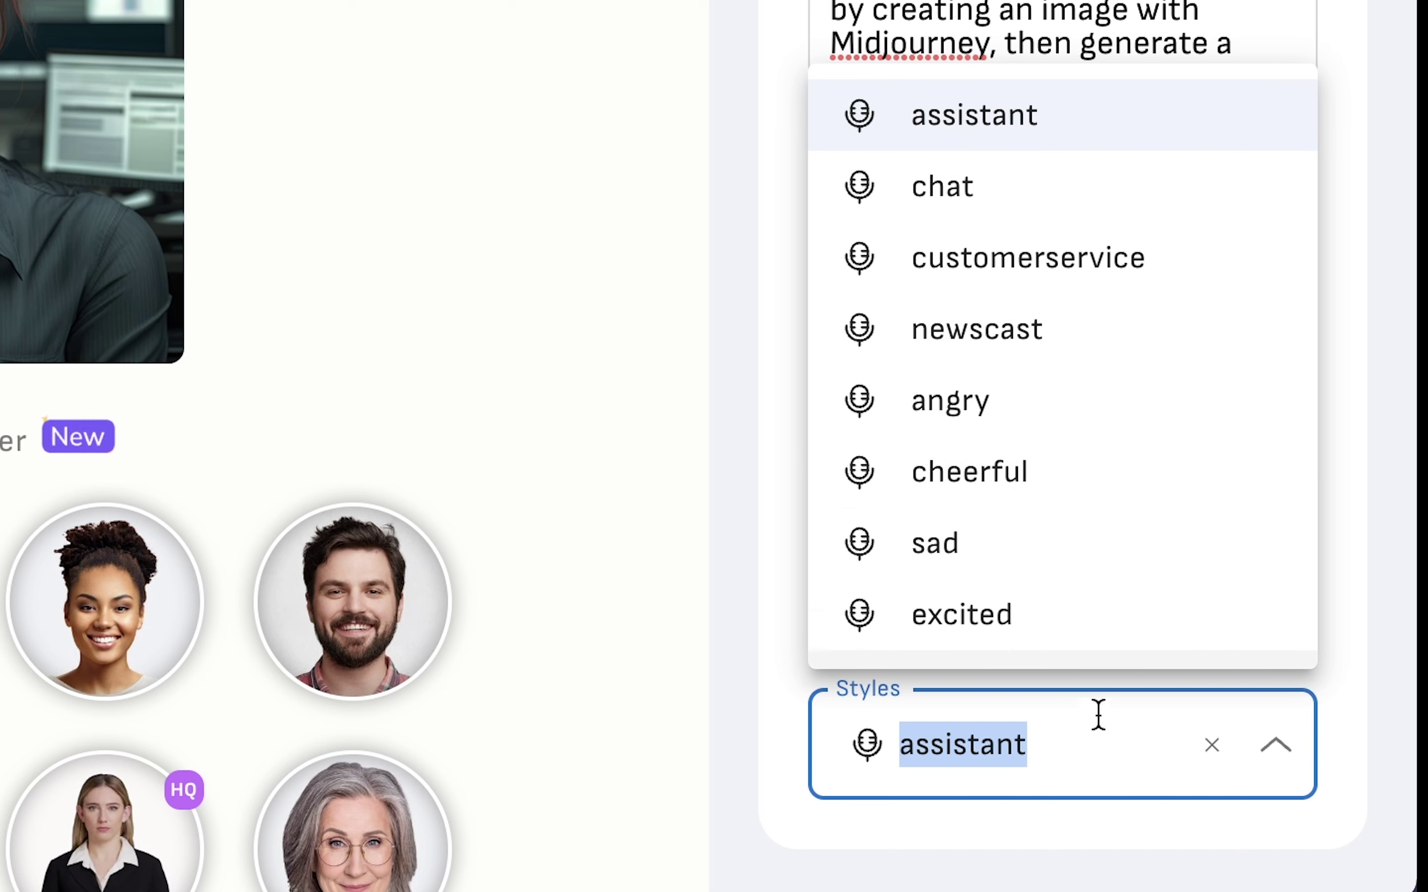
{"action": "left_click", "coordinate": [1056, 633]}
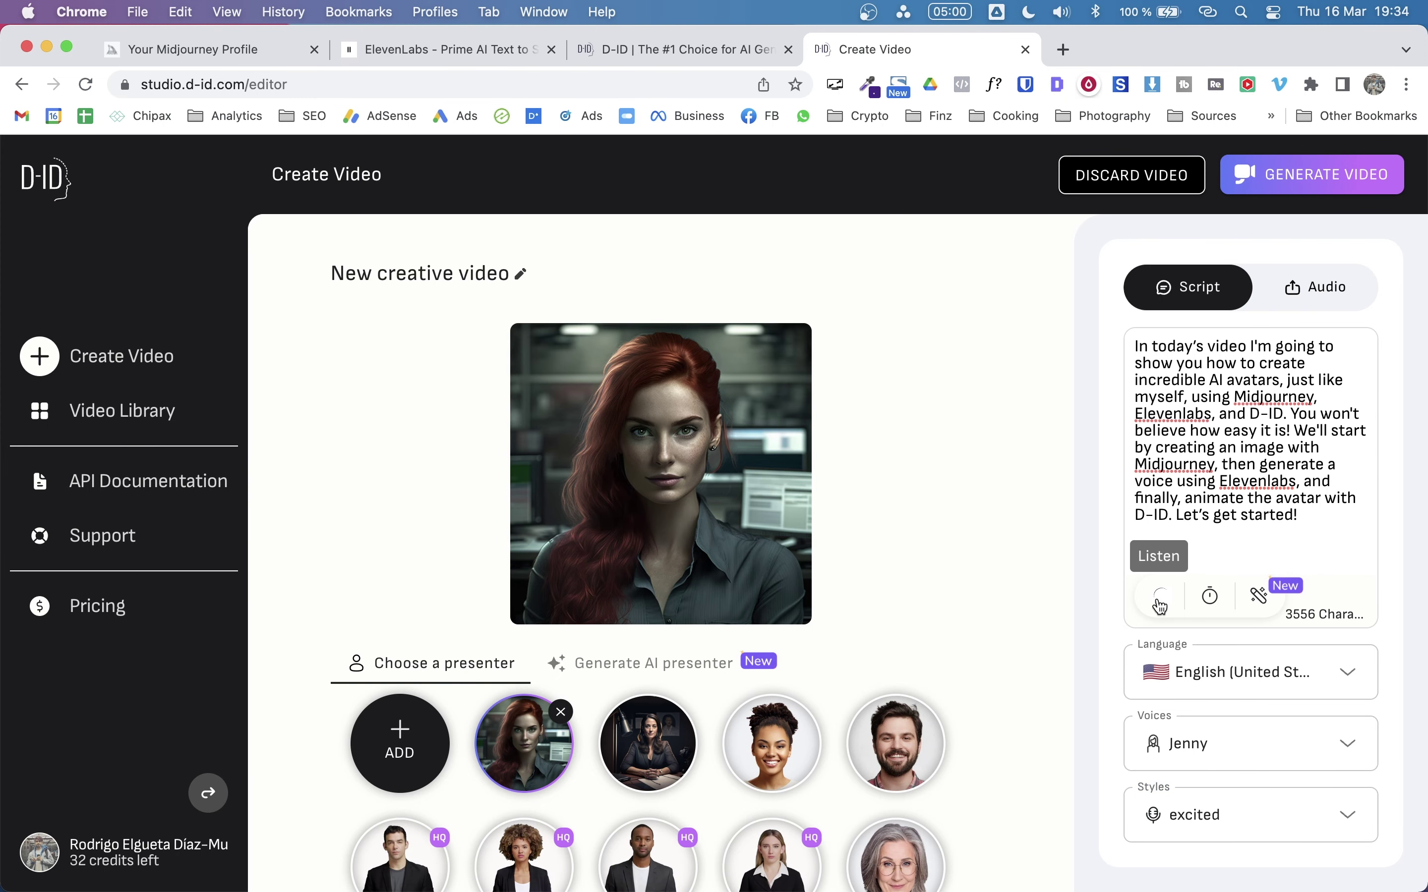
{"action": "left_click", "coordinate": [1160, 598]}
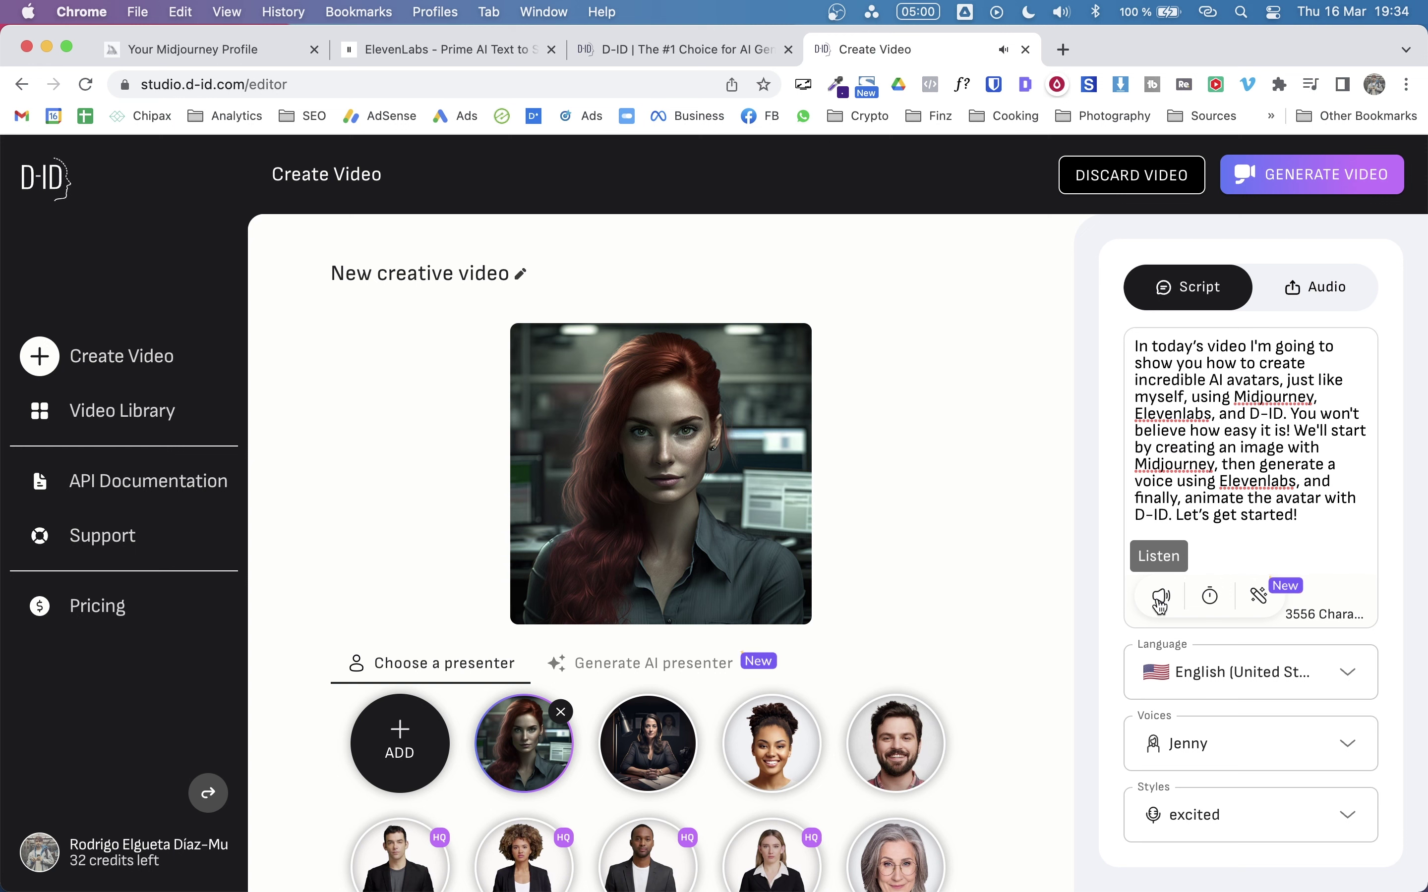
- Listen again in the assistant style, then switch to the Audio option for your own voice
{"action": "left_click", "coordinate": [1251, 813]}
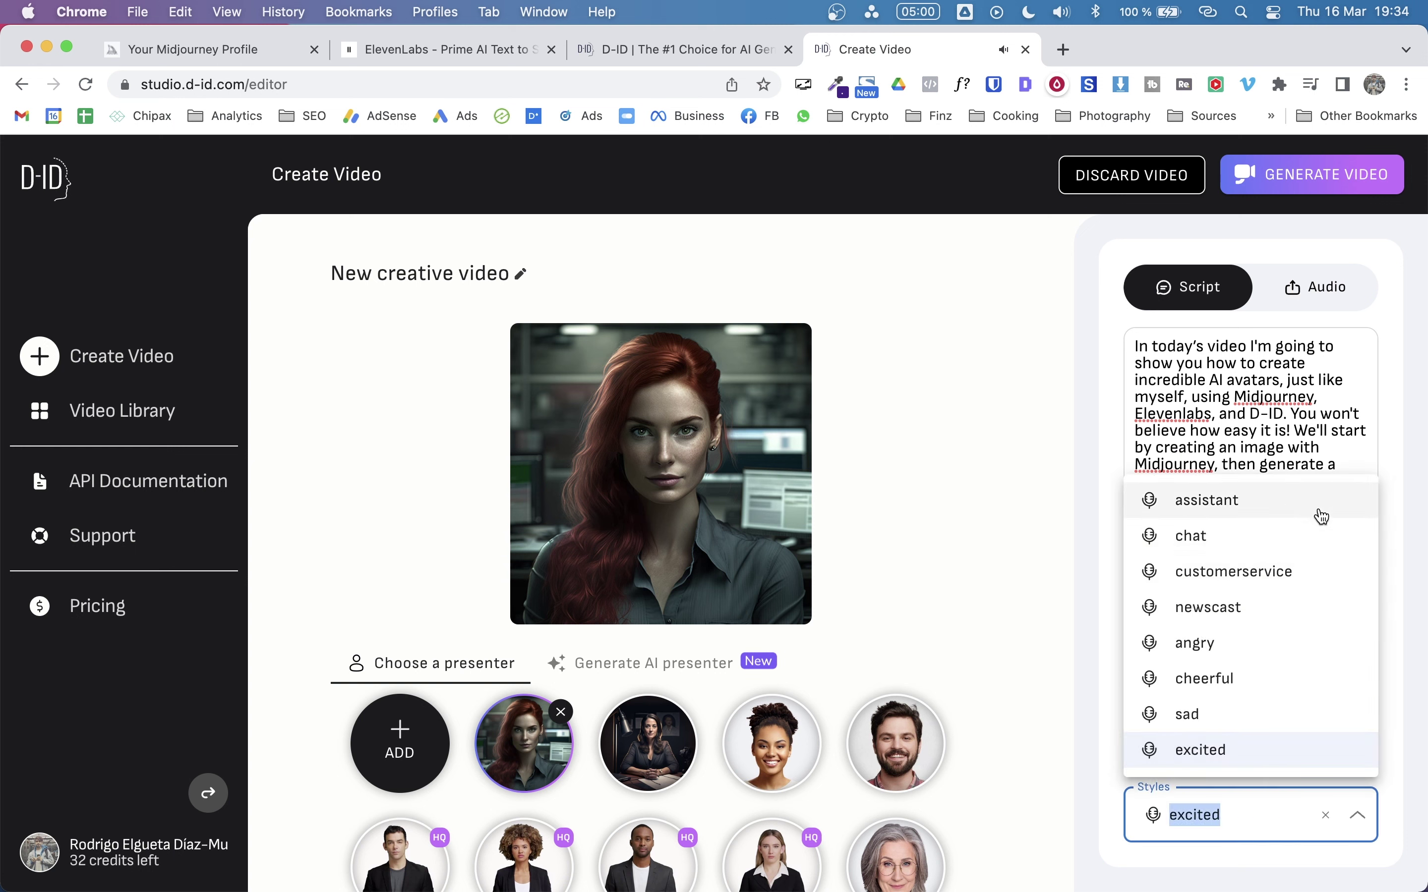
{"action": "left_click", "coordinate": [1222, 506]}
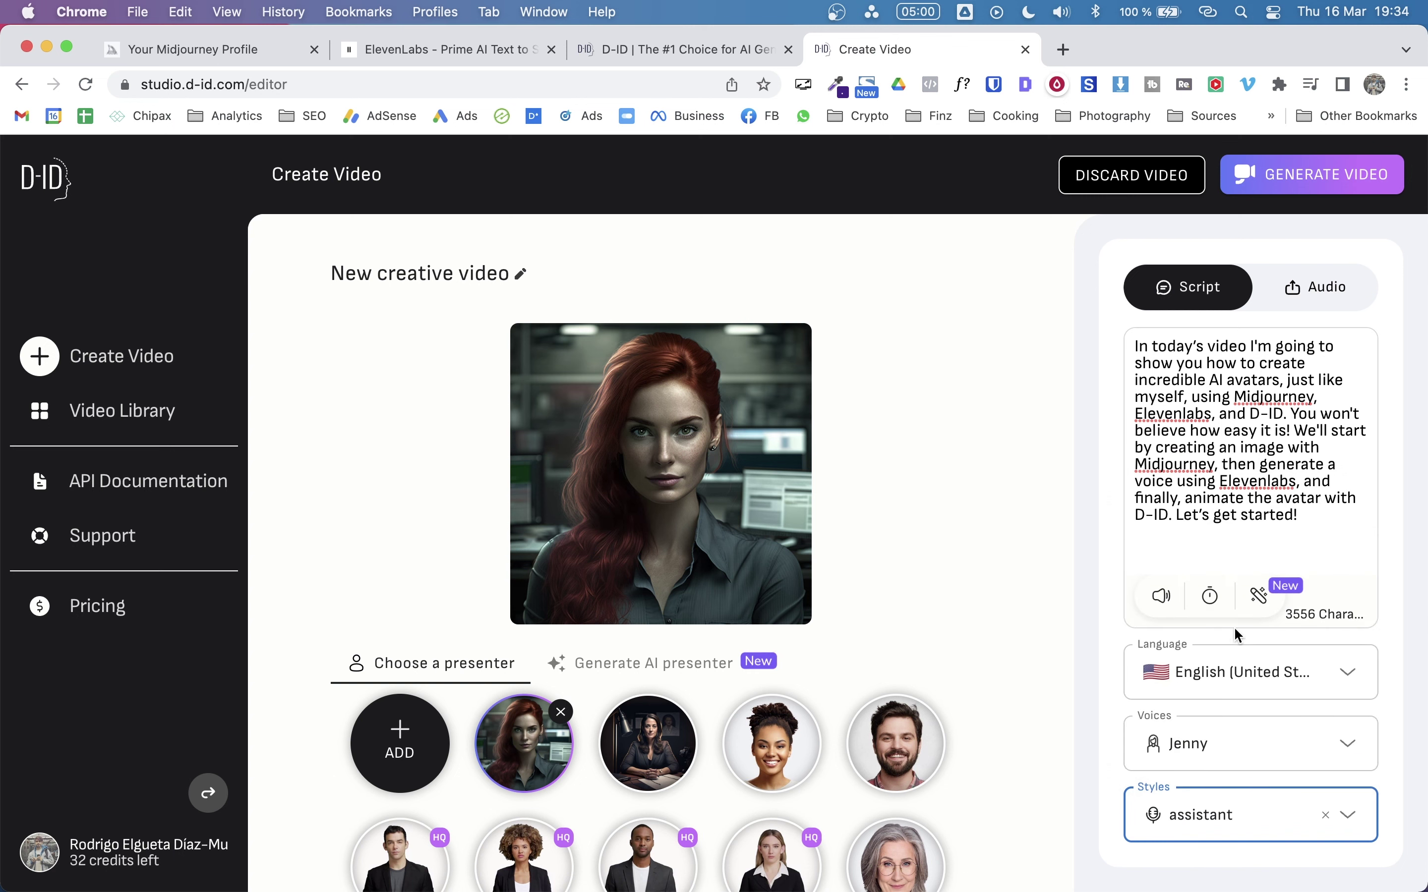
{"action": "left_click", "coordinate": [1161, 599]}
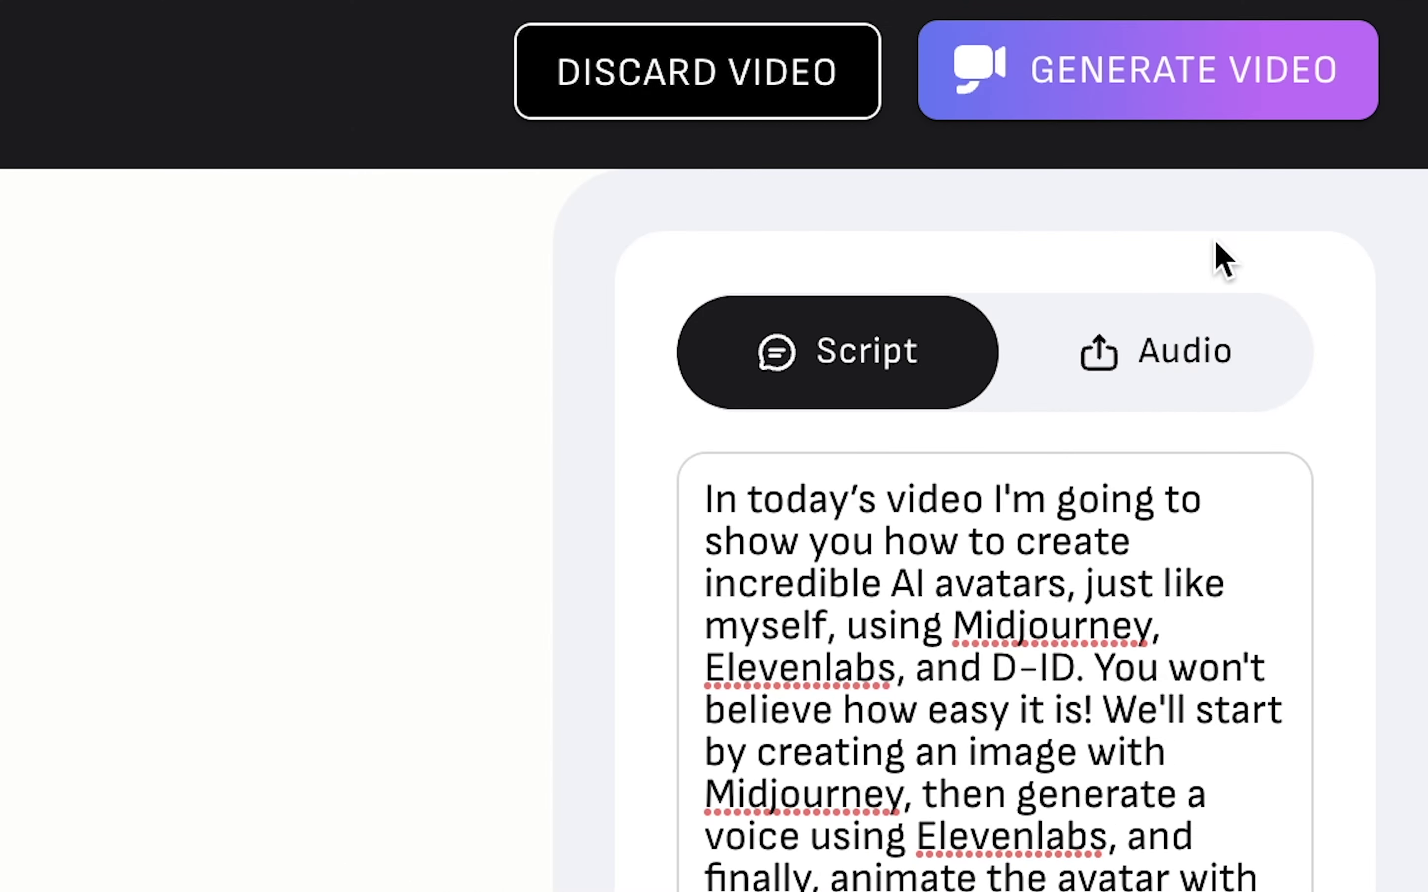
{"action": "left_click", "coordinate": [1214, 371]}
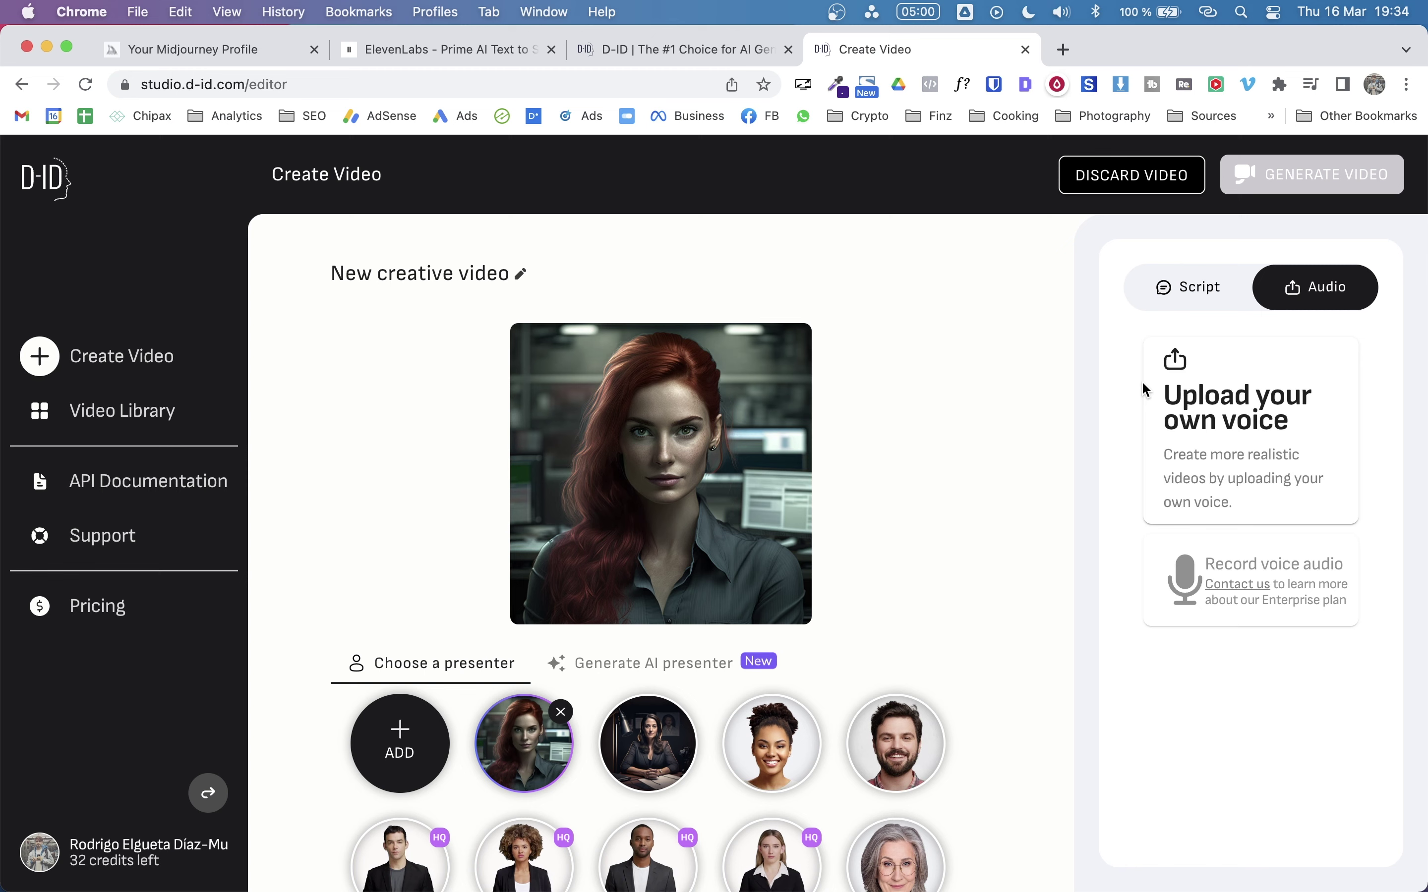
- Download ElevenLabs' 21-second Bella clip as an MP3 and return to D-ID's Create Video editor
{"action": "left_click", "coordinate": [478, 54]}
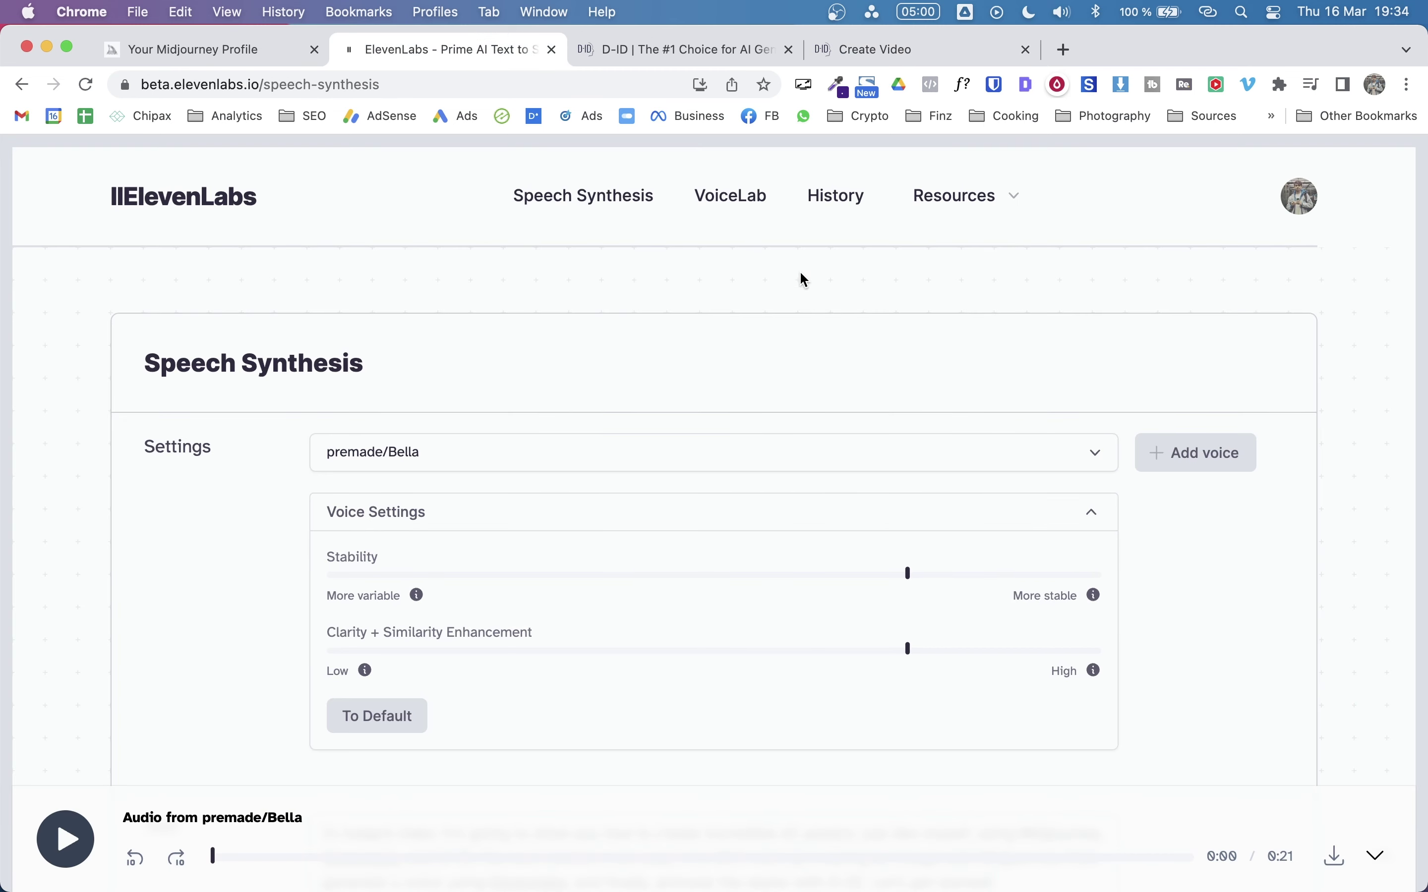
{"action": "scroll", "coordinate": [749, 580], "scroll_direction": "down", "scroll_amount": 10}
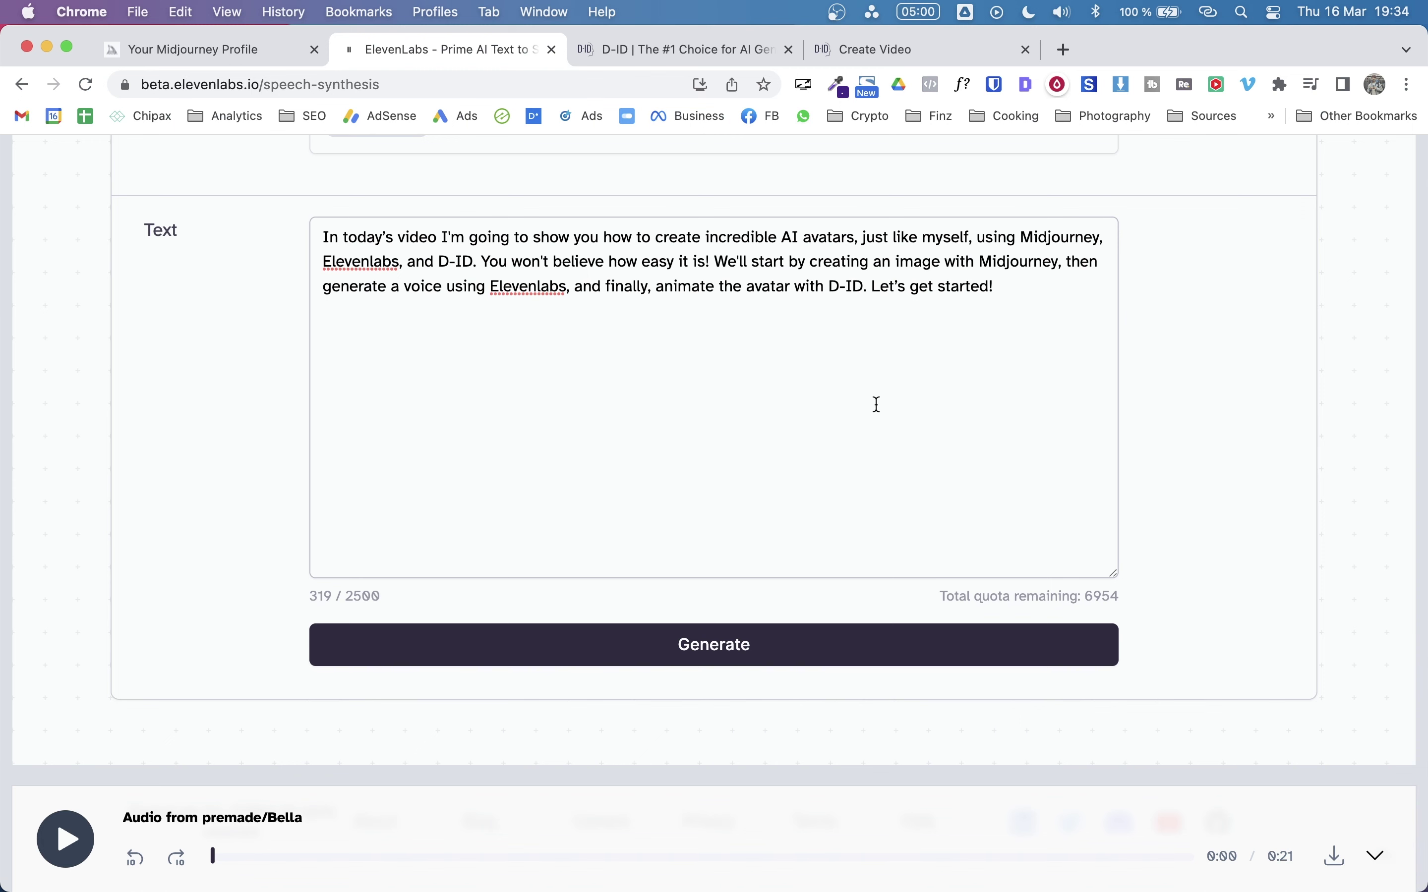
{"action": "left_click", "coordinate": [1334, 860]}
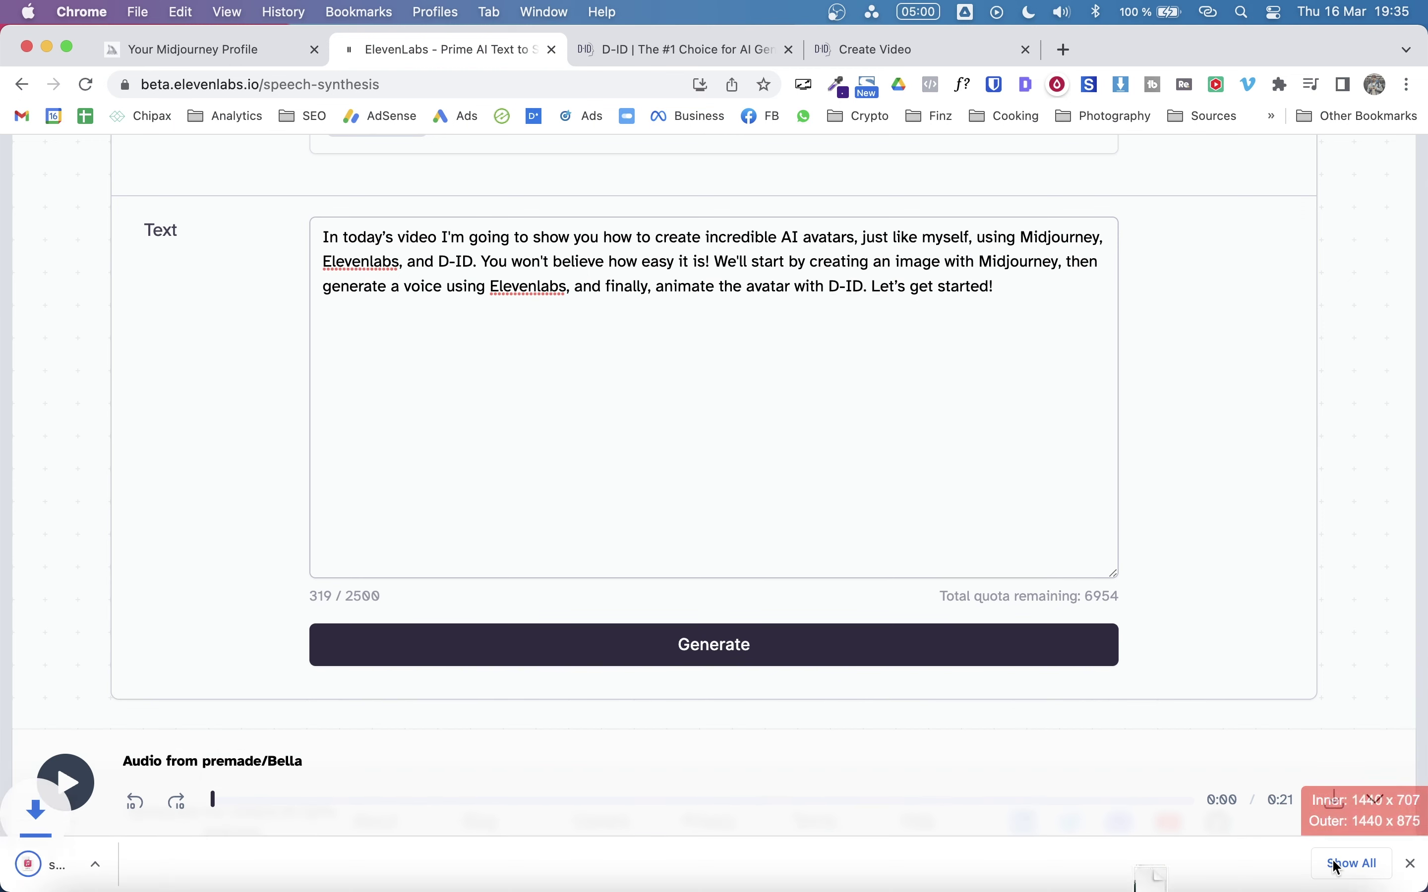
{"action": "left_click", "coordinate": [658, 53]}
{"action": "left_click", "coordinate": [790, 49]}
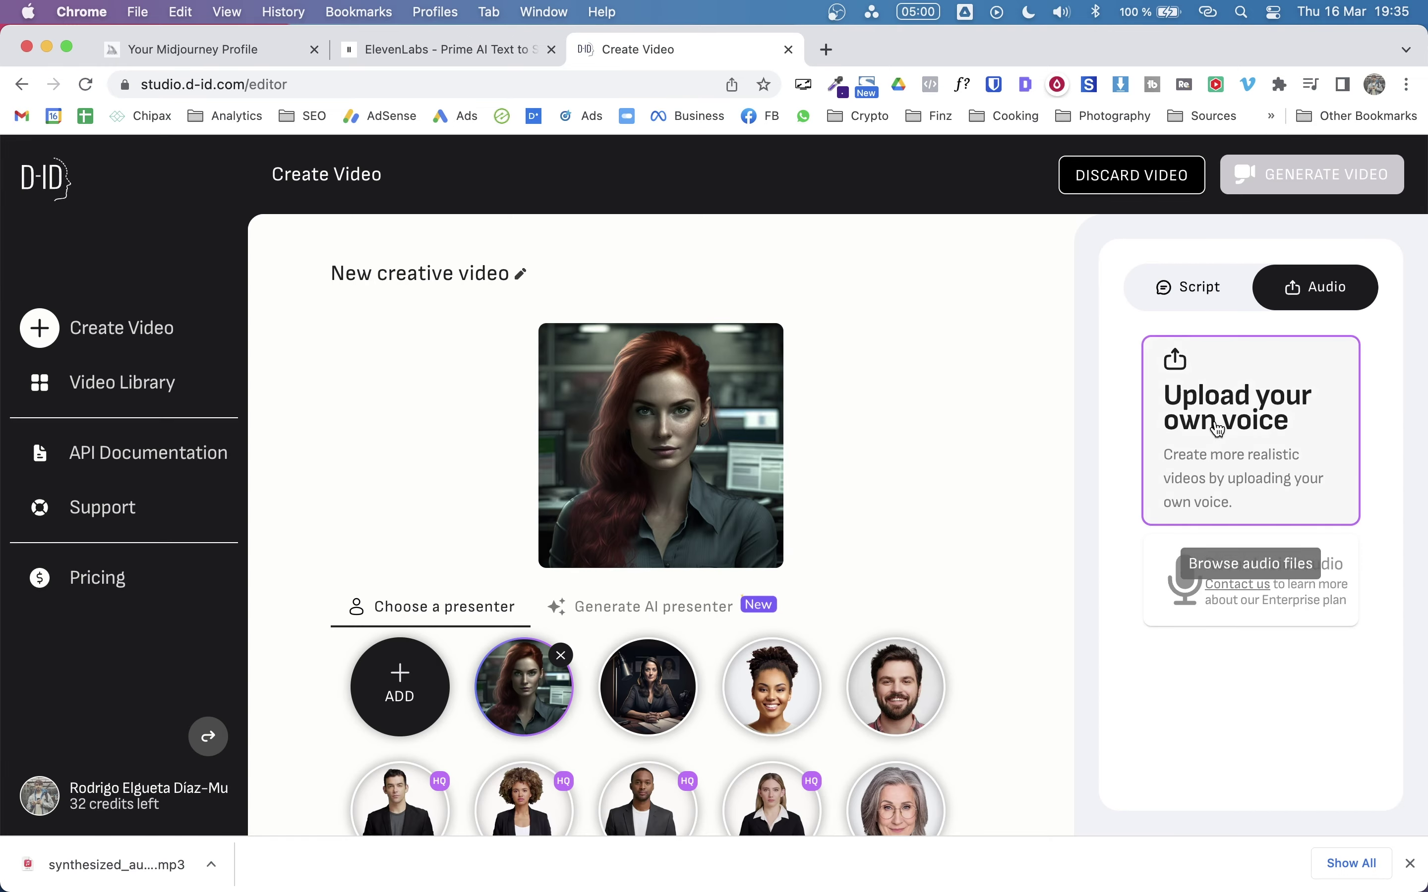
- Upload synthesized_audio (2).mp3 from Downloads as the voice and briefly play it back
{"action": "left_click", "coordinate": [1217, 427]}
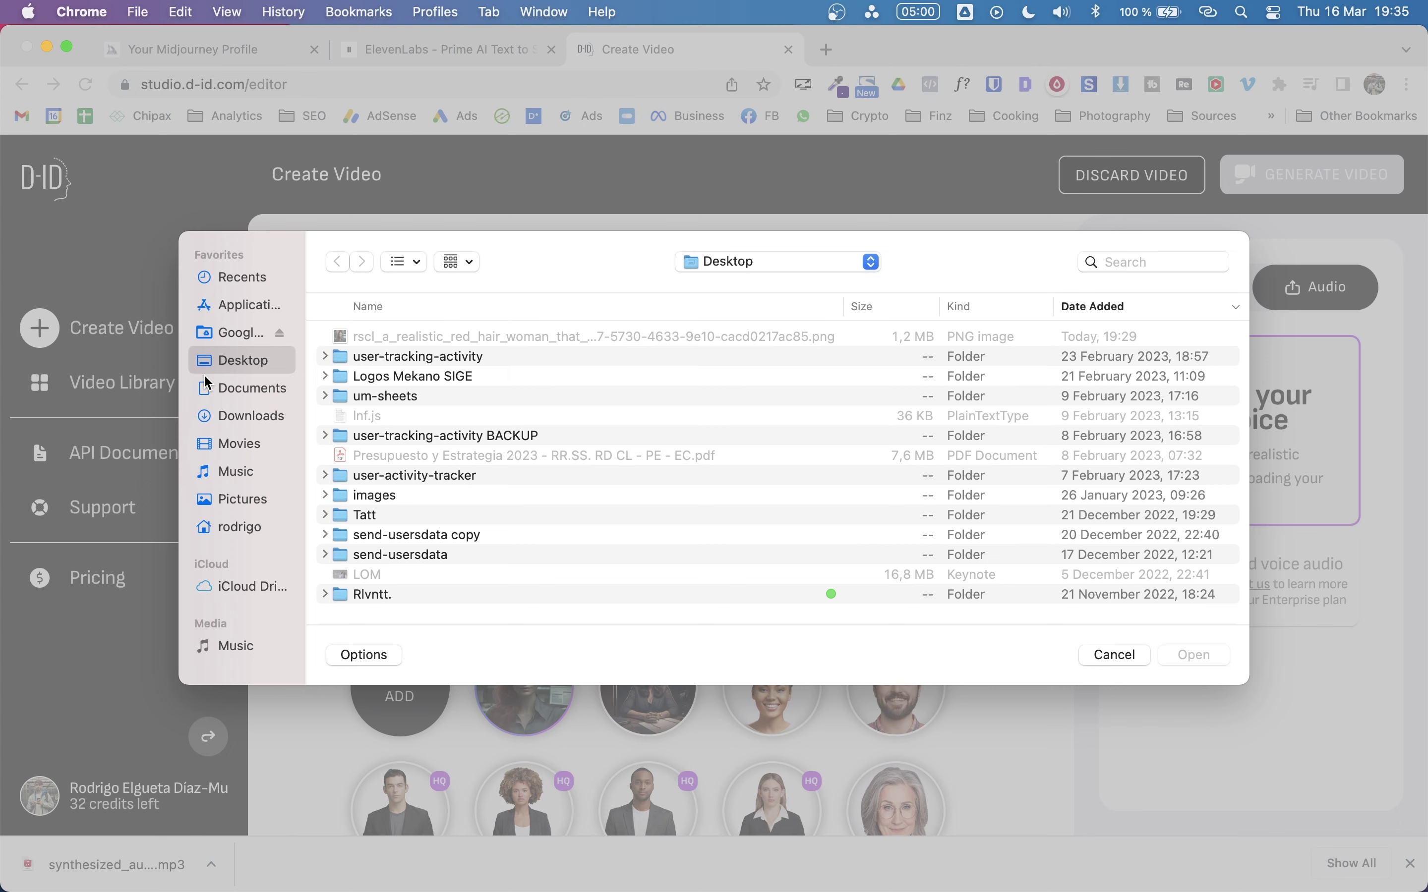
{"action": "left_click", "coordinate": [238, 416]}
{"action": "left_click", "coordinate": [421, 338]}
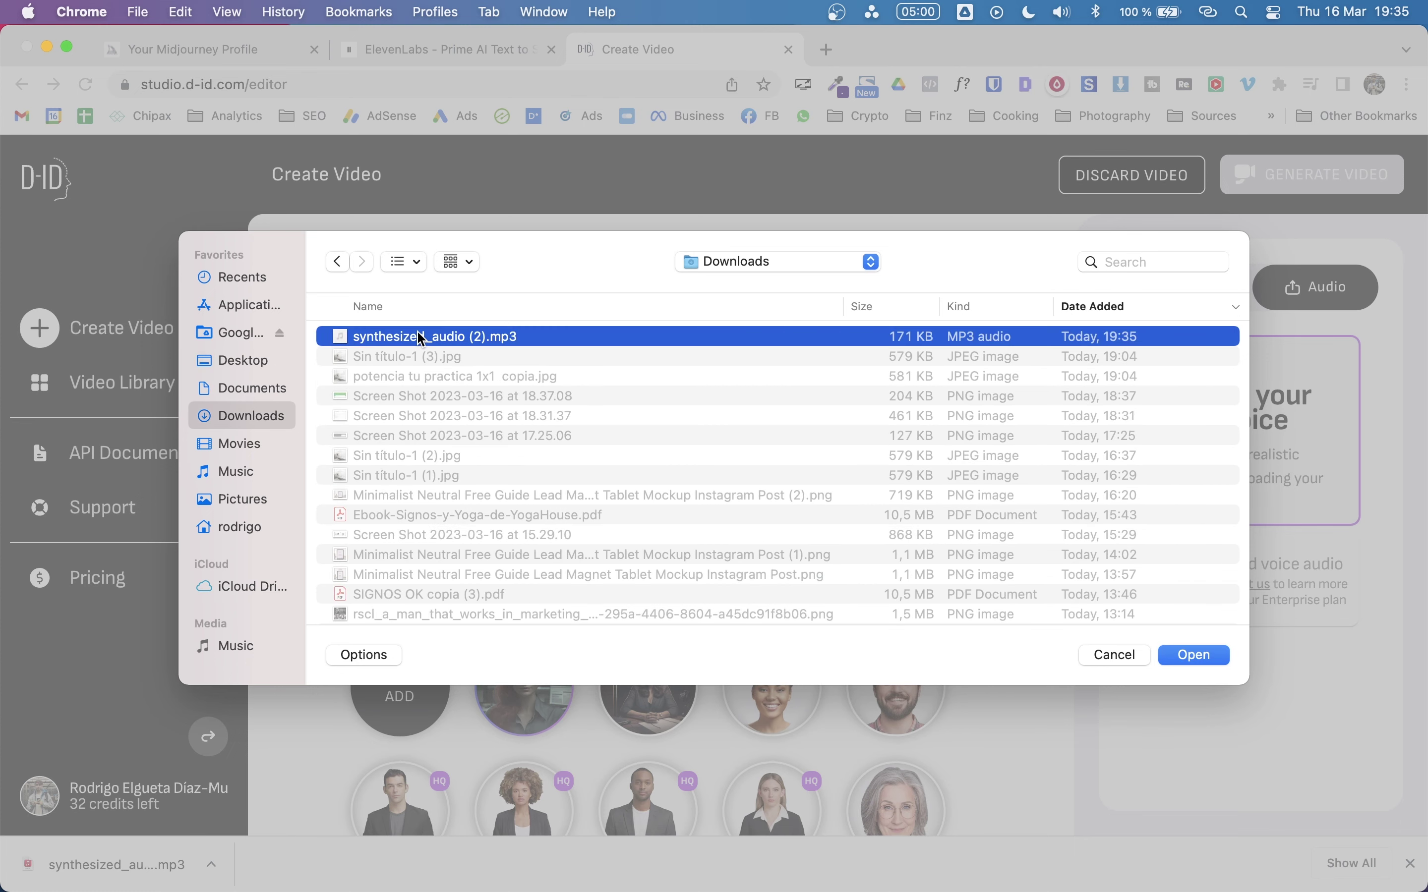
{"action": "double_click", "coordinate": [421, 337]}
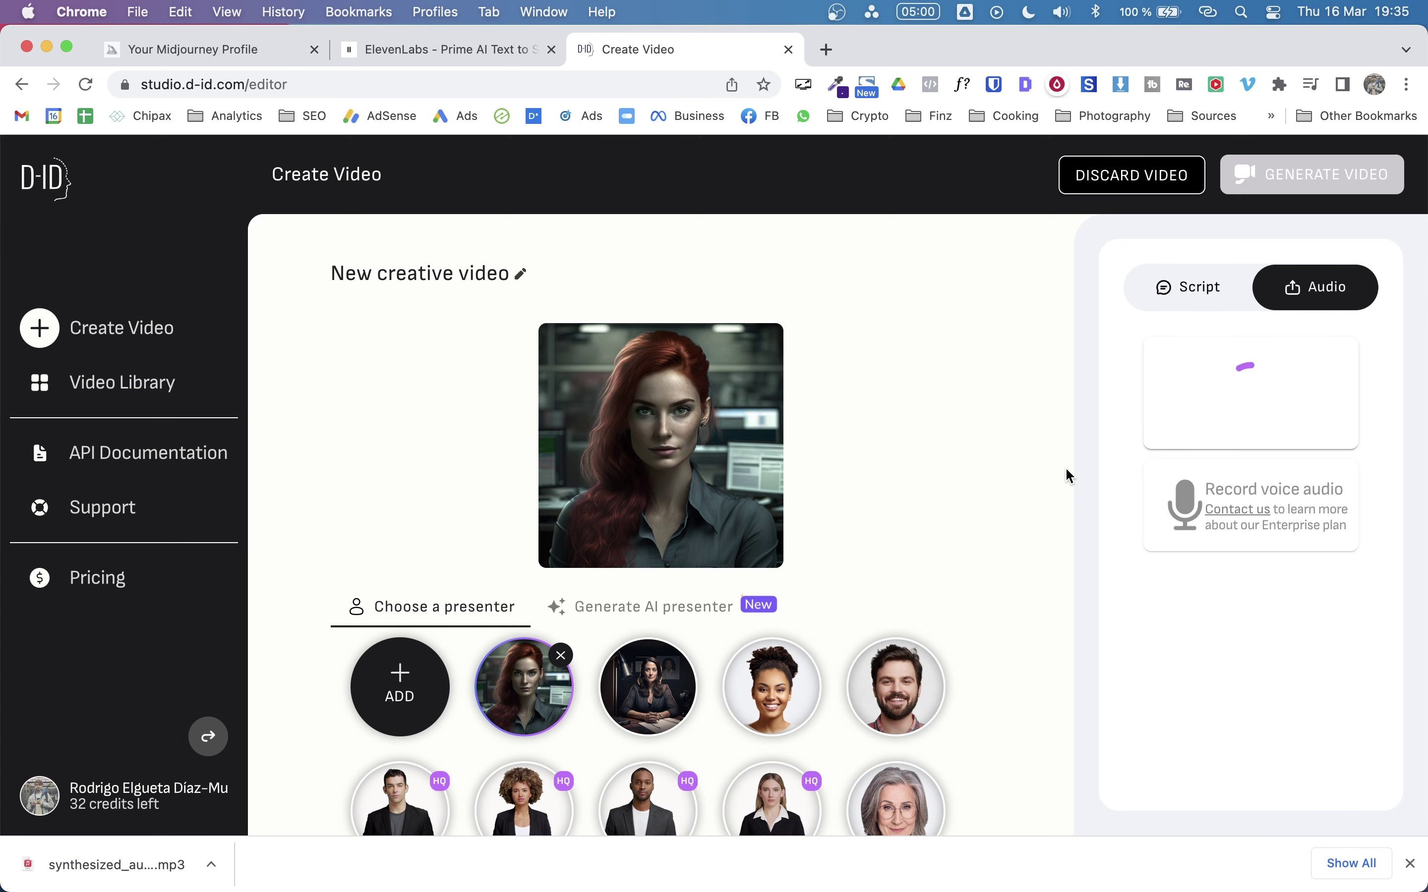
{"action": "left_click", "coordinate": [1410, 863]}
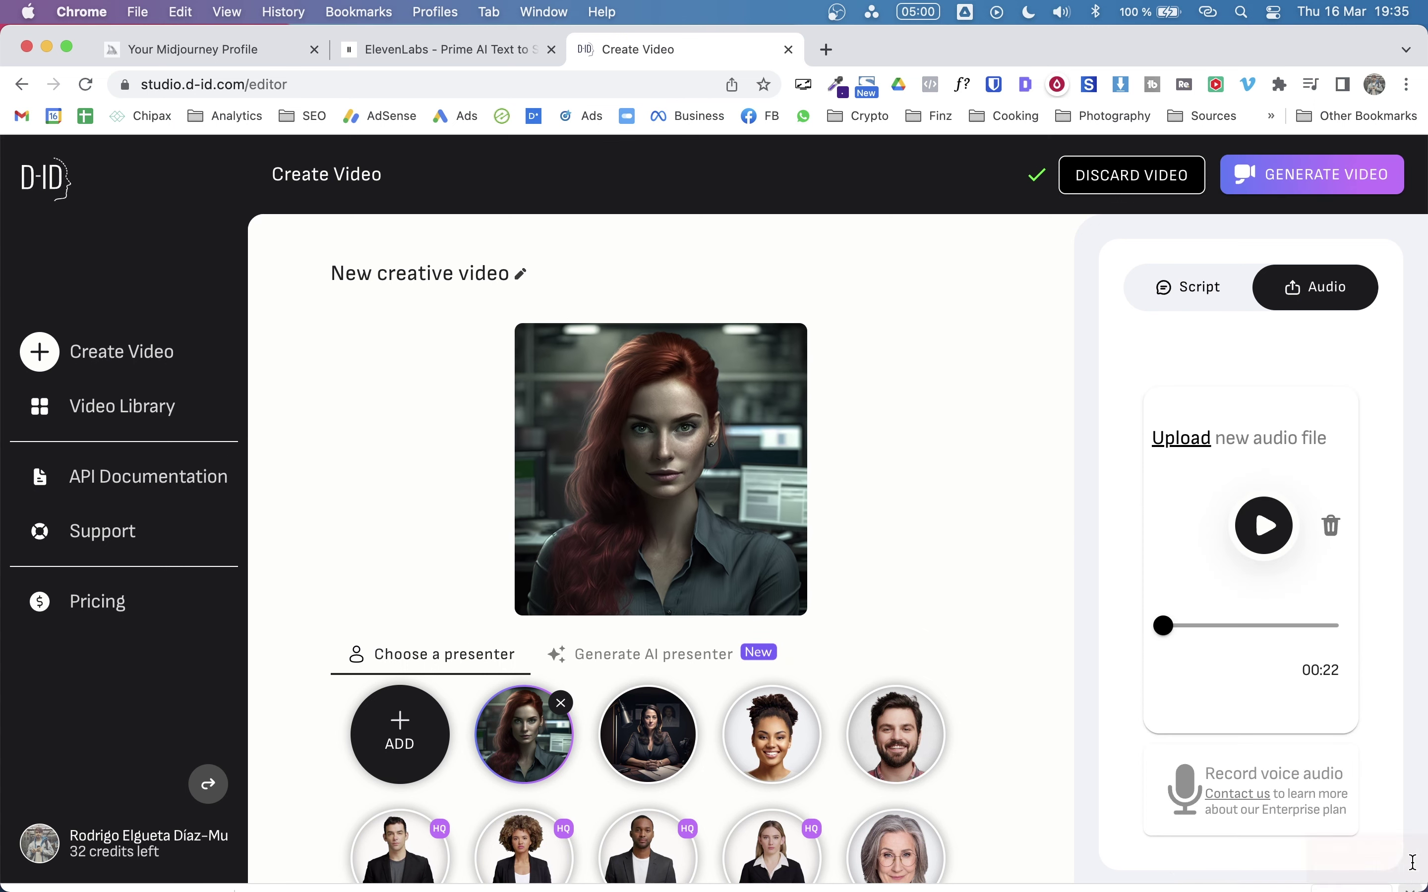
{"action": "left_click", "coordinate": [1264, 550]}
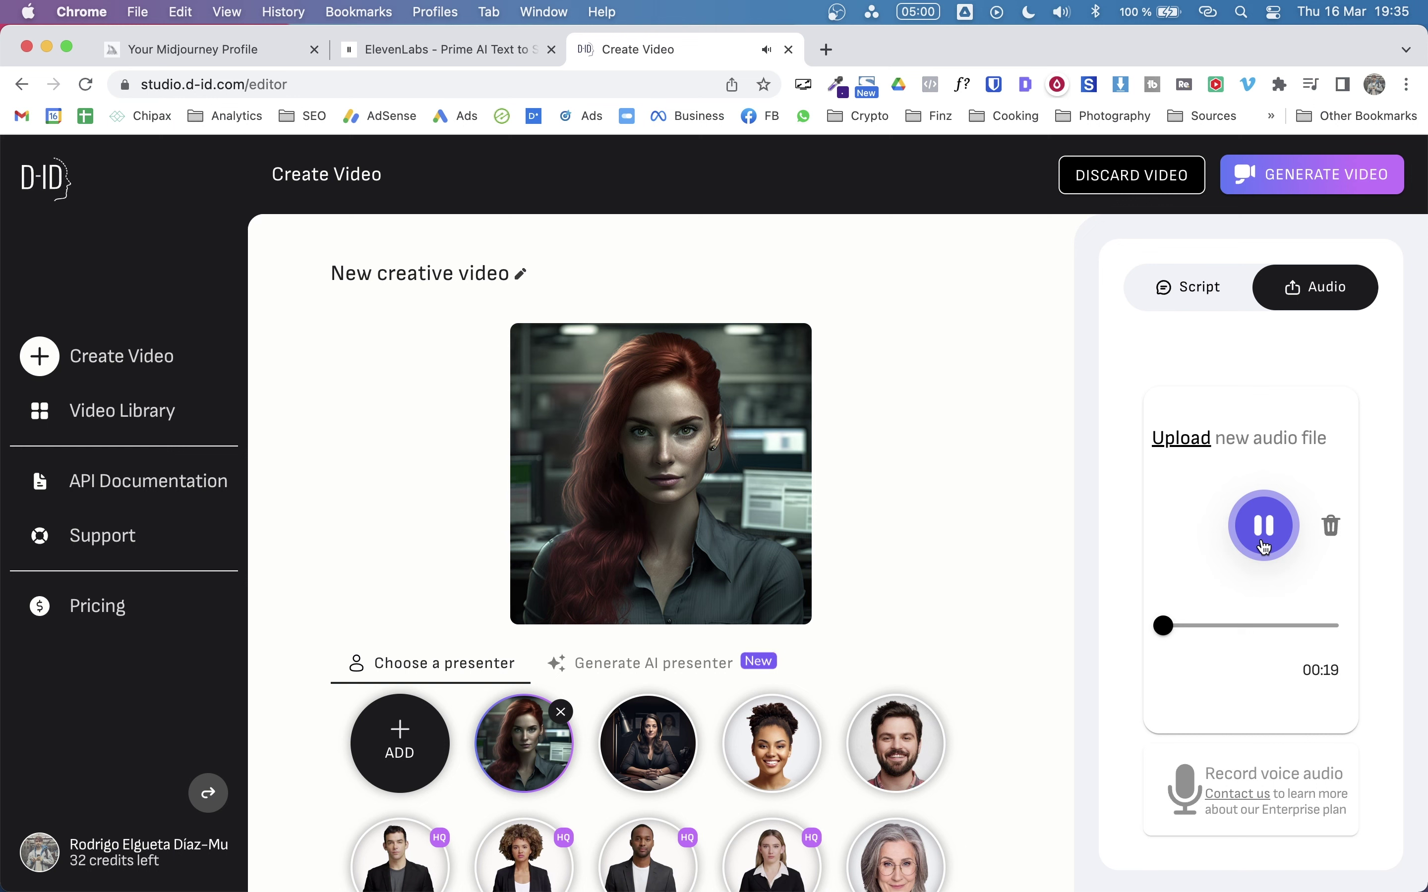
{"action": "left_click", "coordinate": [1264, 548]}
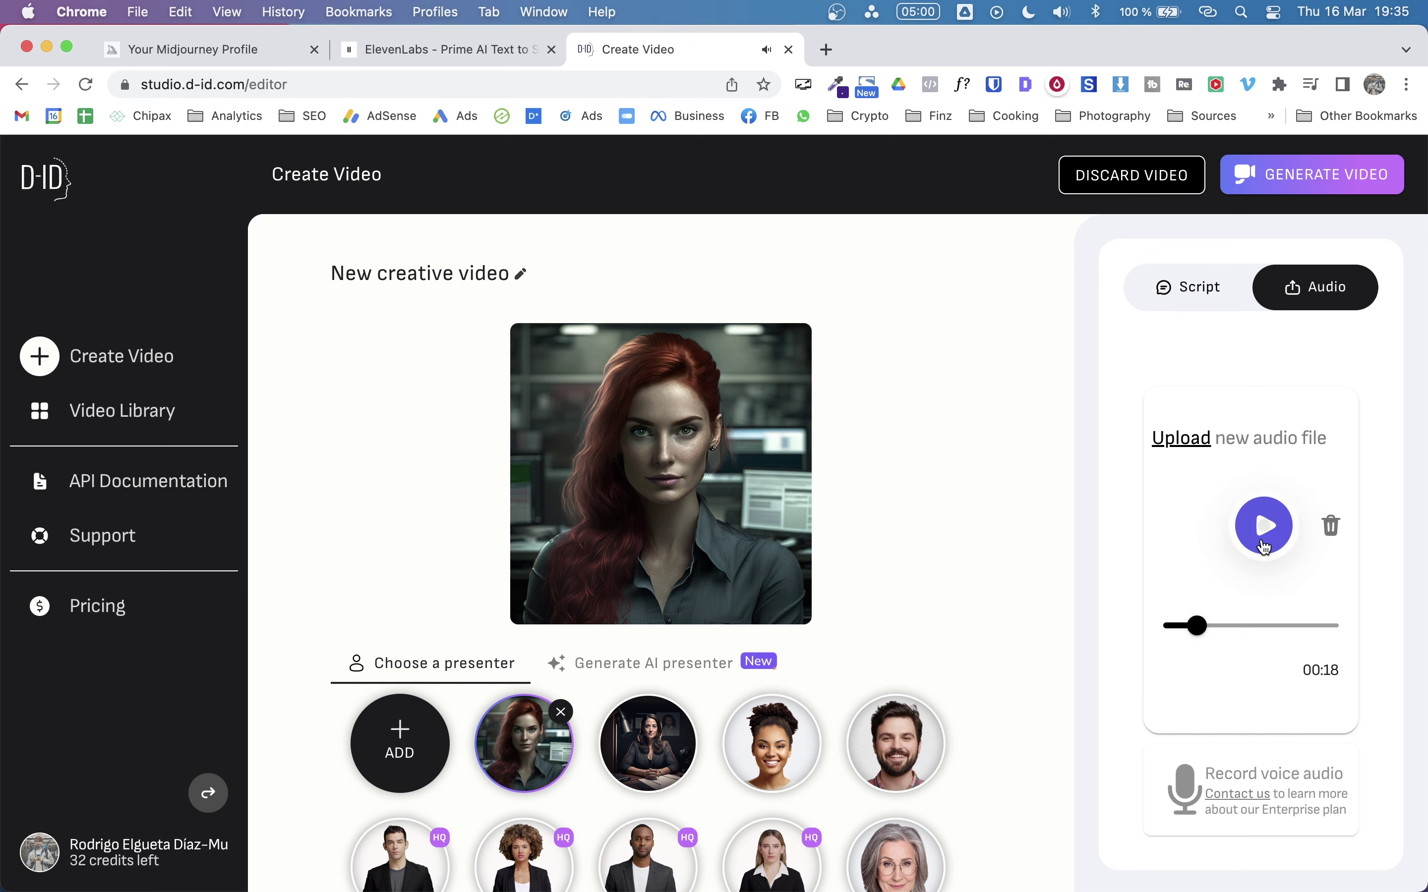
- Generate the 21-second red-haired presenter video, confirming the 2-credit cost
{"action": "left_click", "coordinate": [1337, 196]}
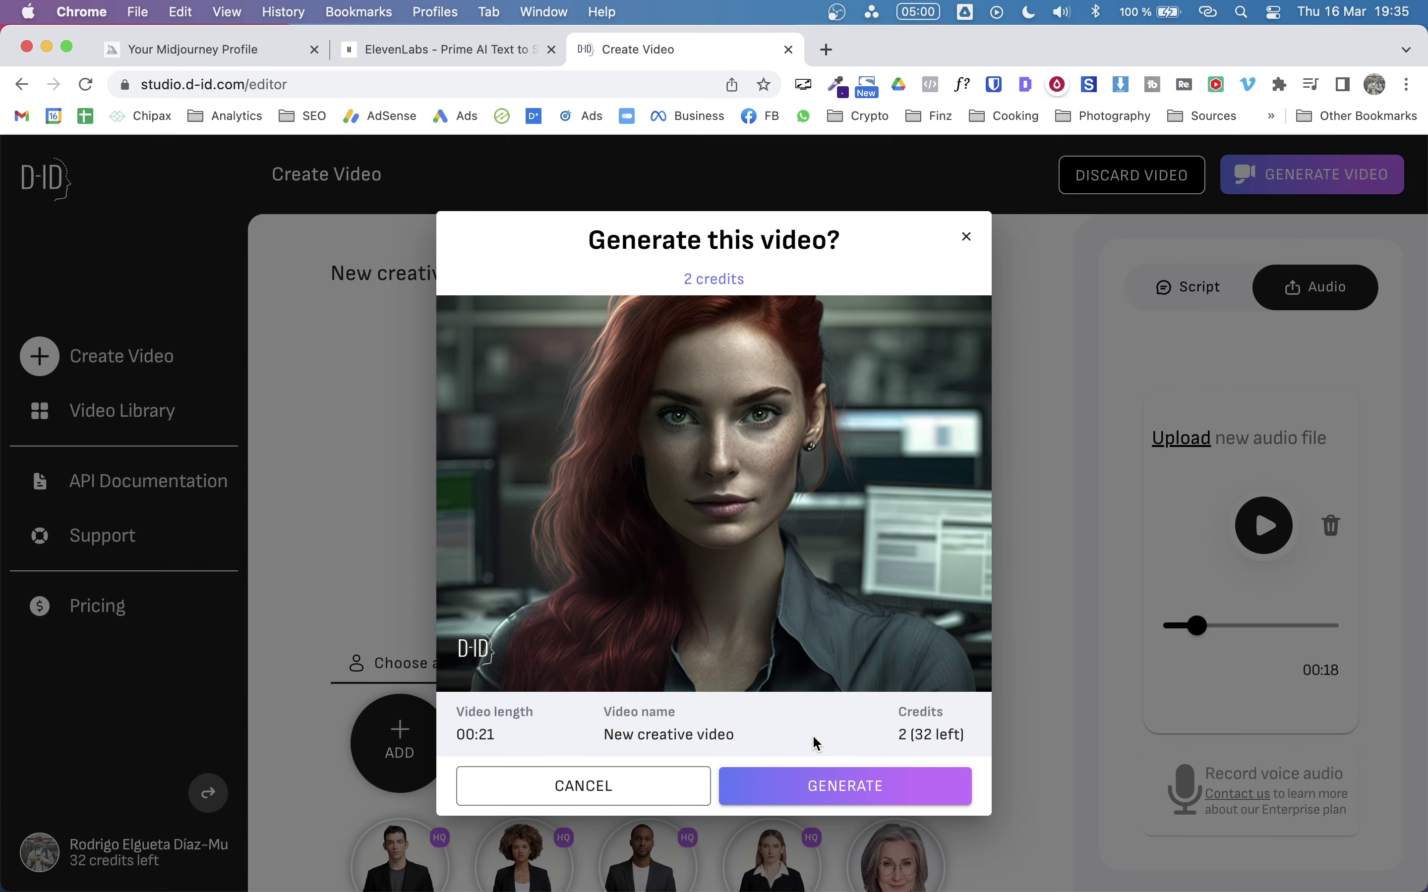
{"action": "left_click", "coordinate": [784, 794]}
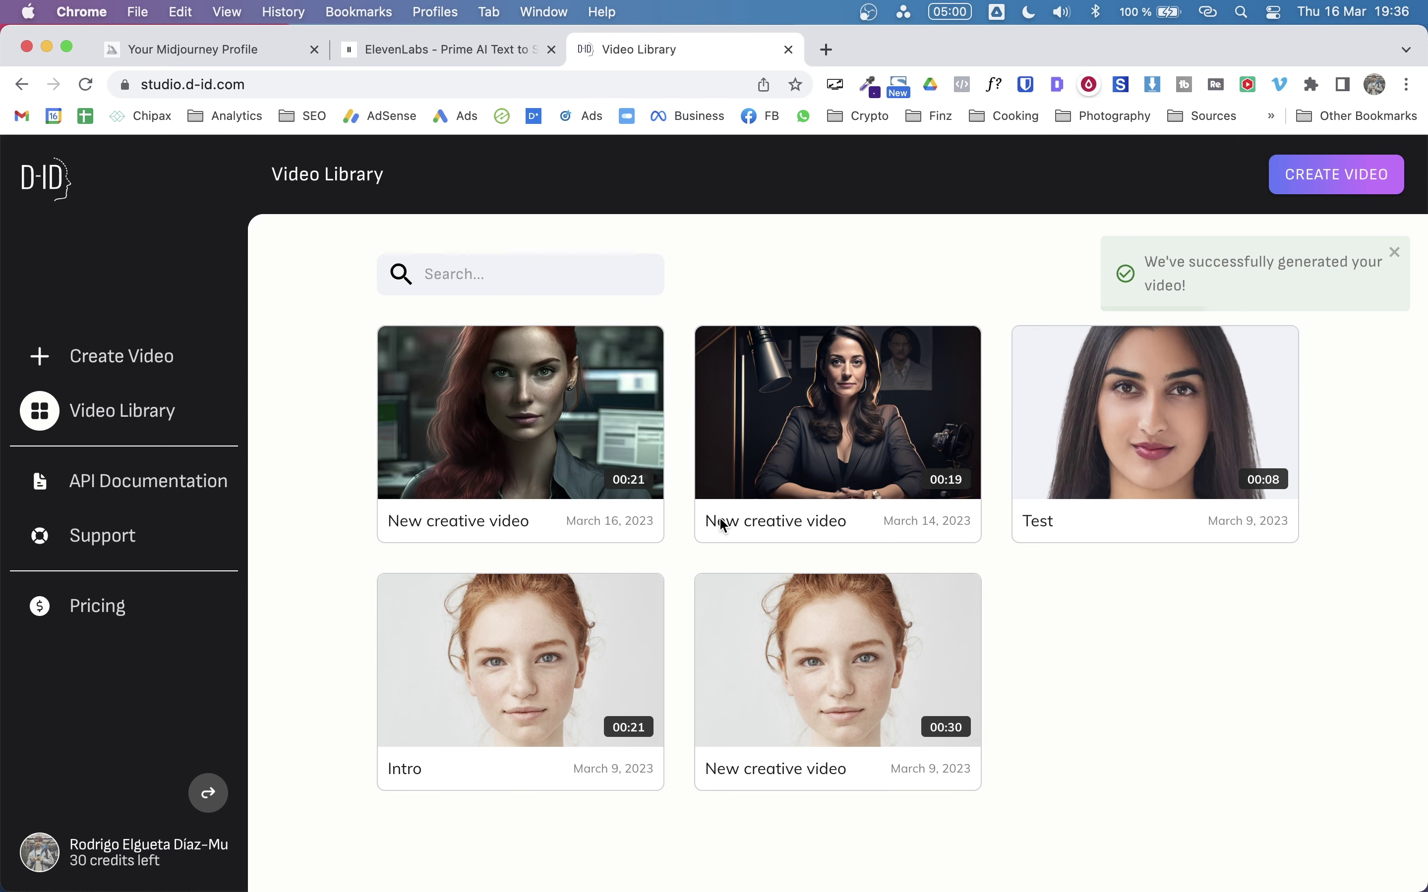
- Play the first Video Library card, the red-haired woman's video, through to 0:21
{"action": "mouse_move", "coordinate": [513, 416]}
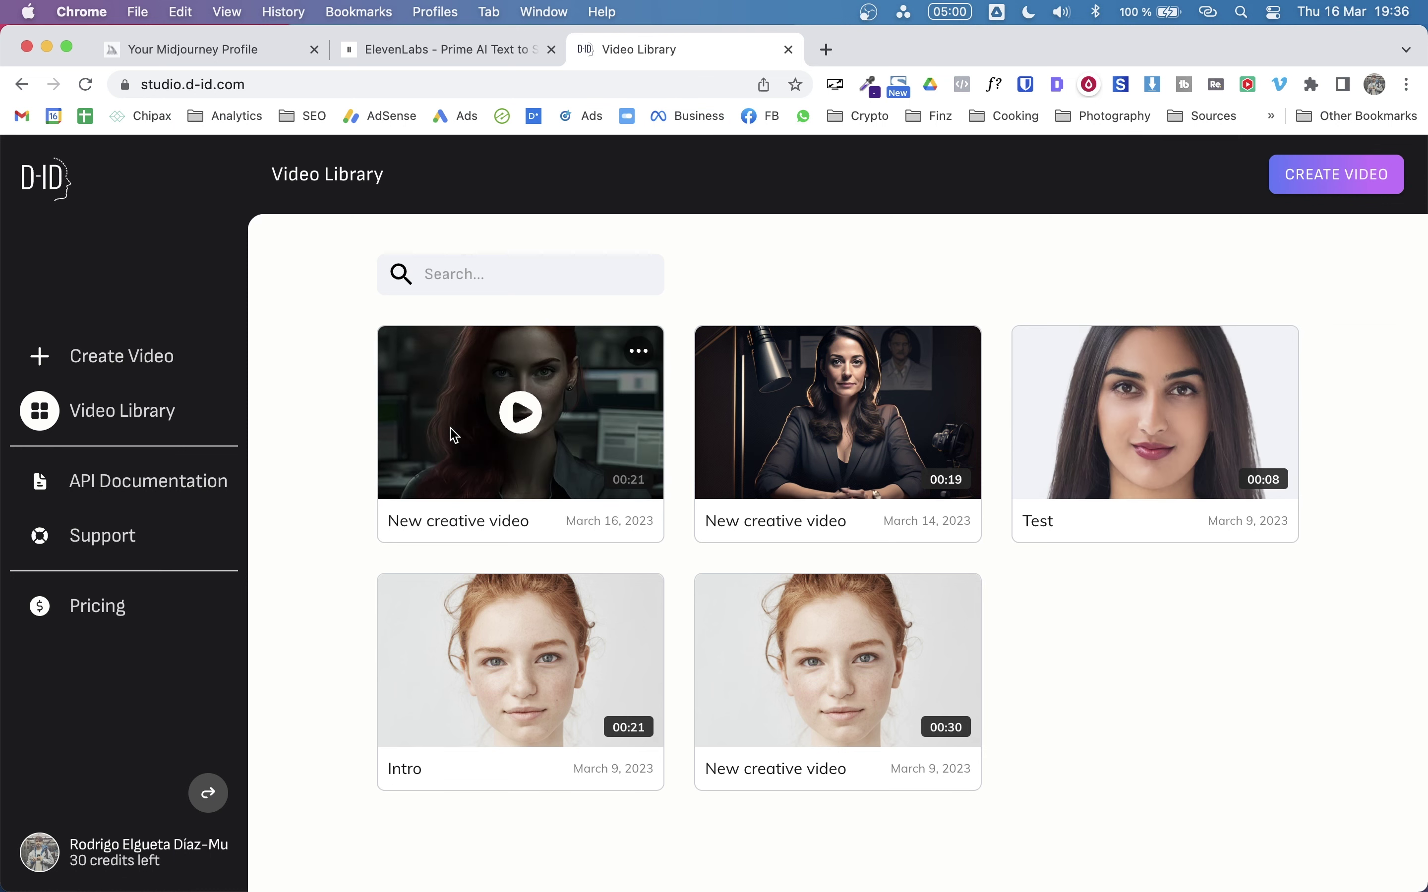
{"action": "left_click", "coordinate": [528, 414]}
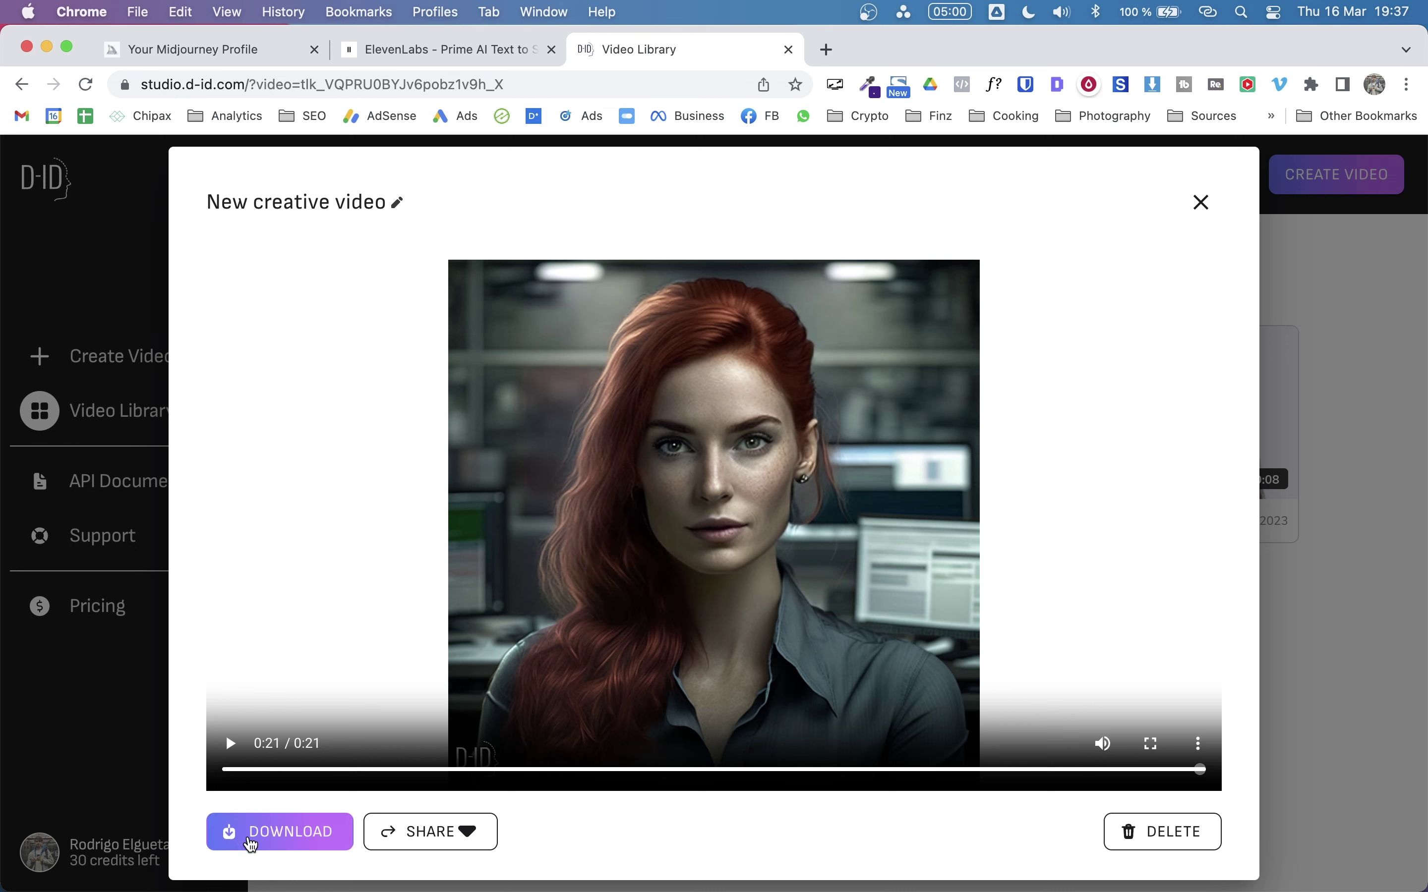
- Download the red-haired woman's video as an MP4 and close the viewer
{"action": "left_click", "coordinate": [264, 843]}
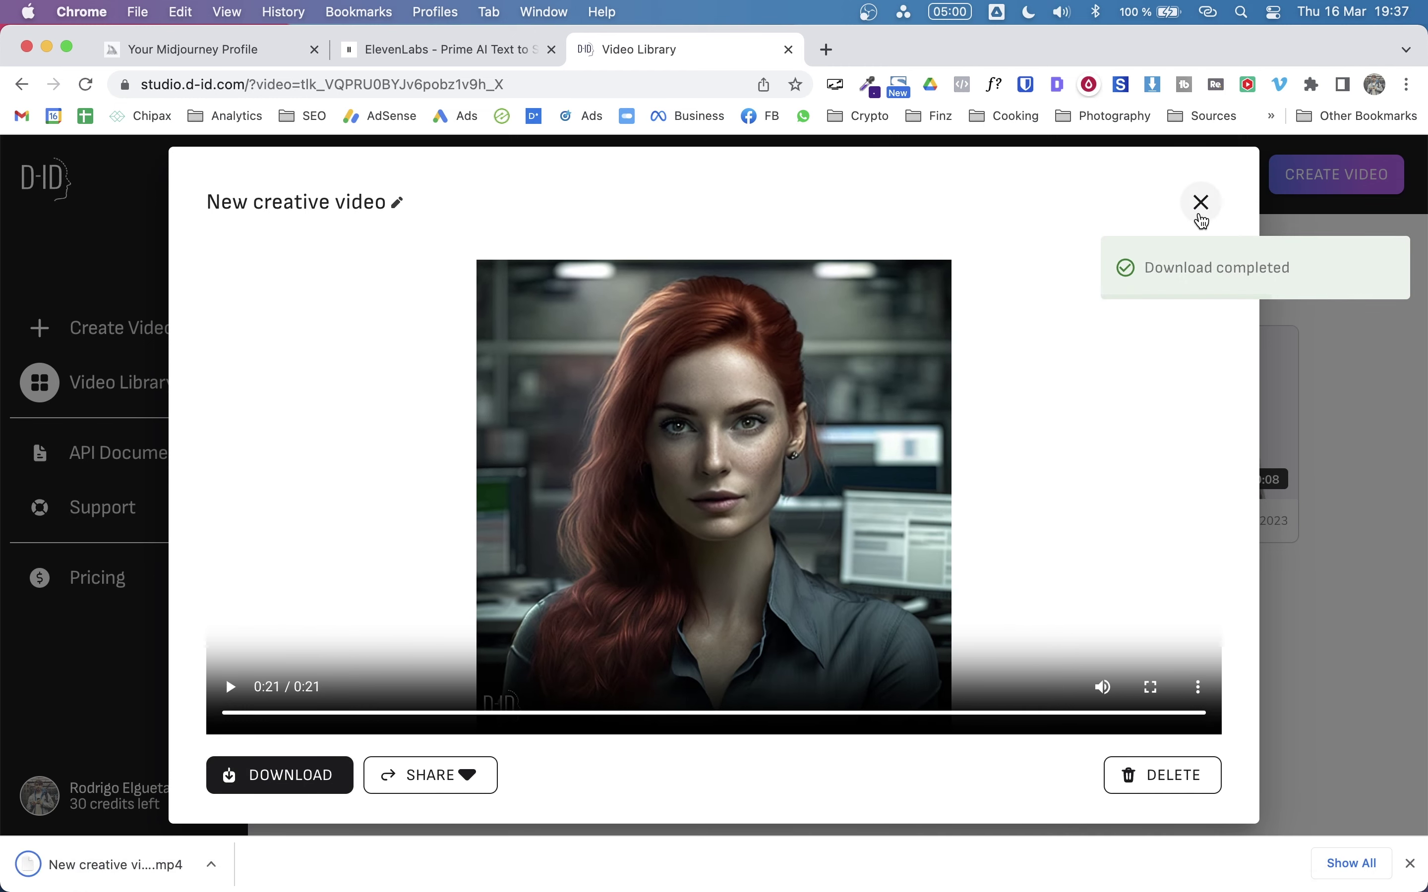
{"action": "left_click", "coordinate": [1200, 208]}
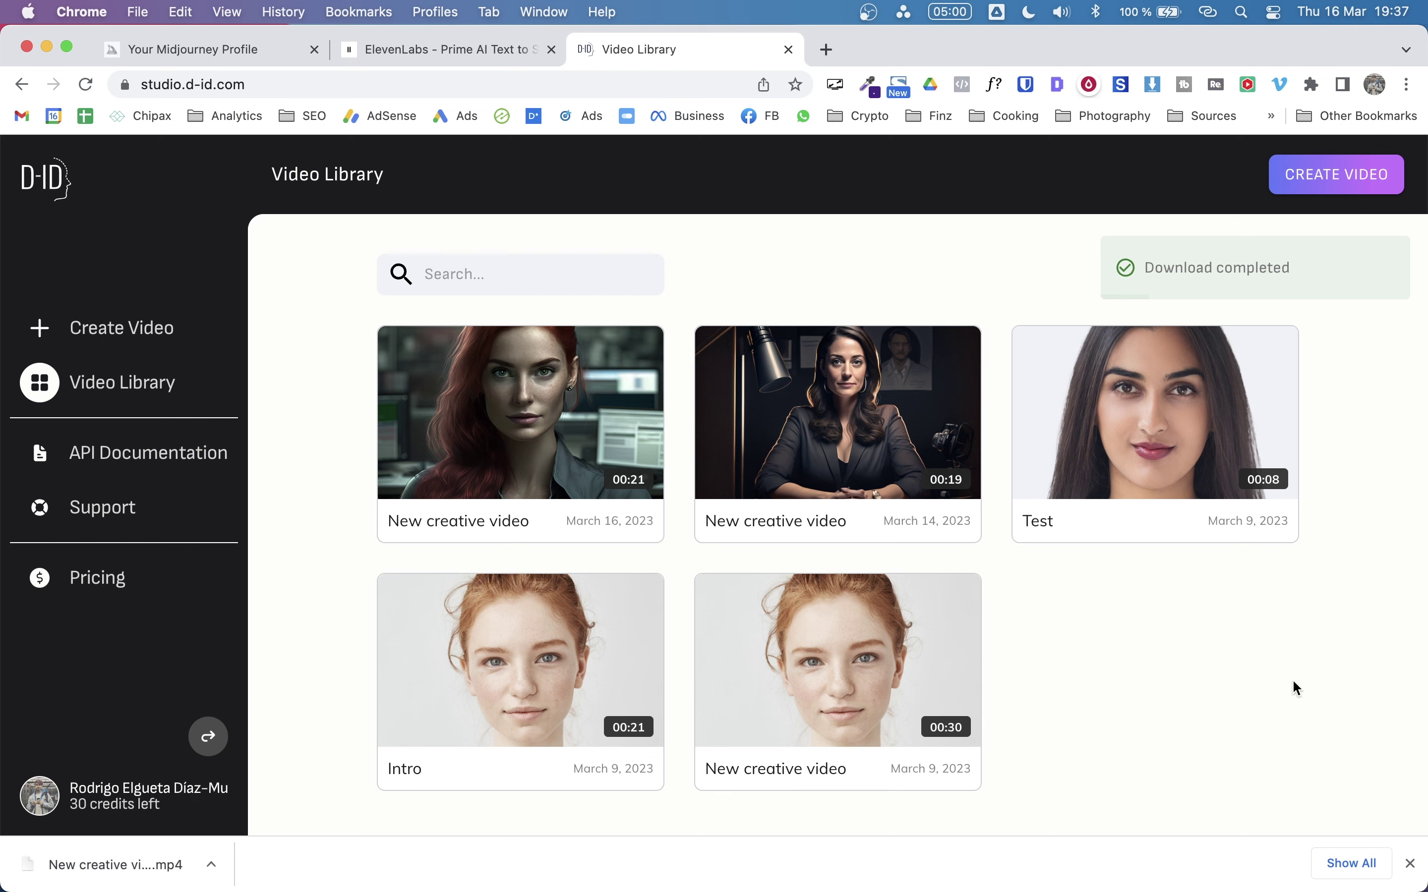